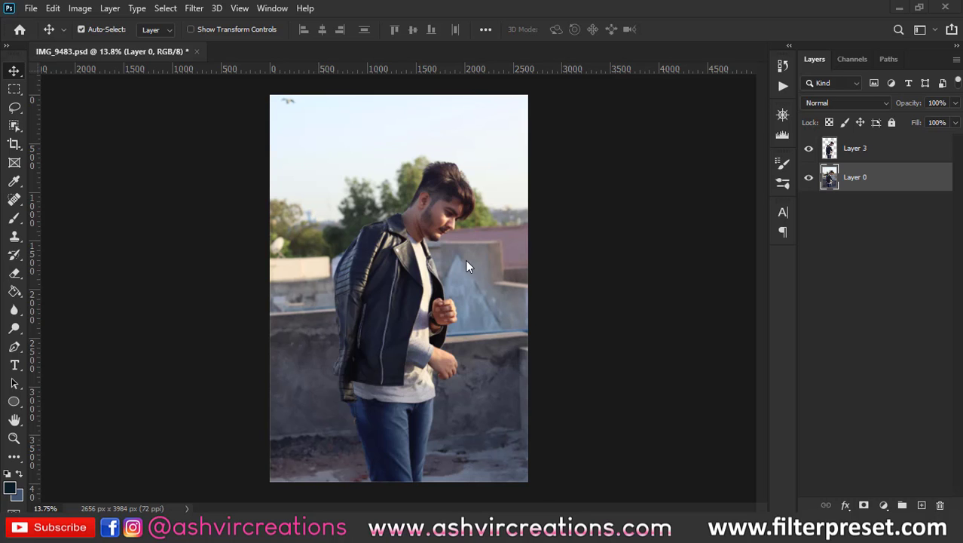
scroll(466, 265, up, 1)
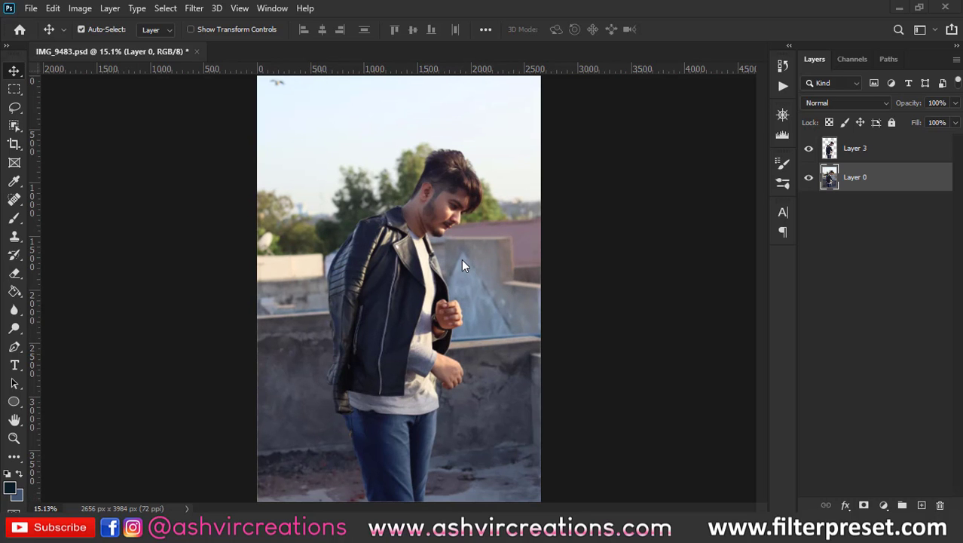
scroll(464, 266, up, 2)
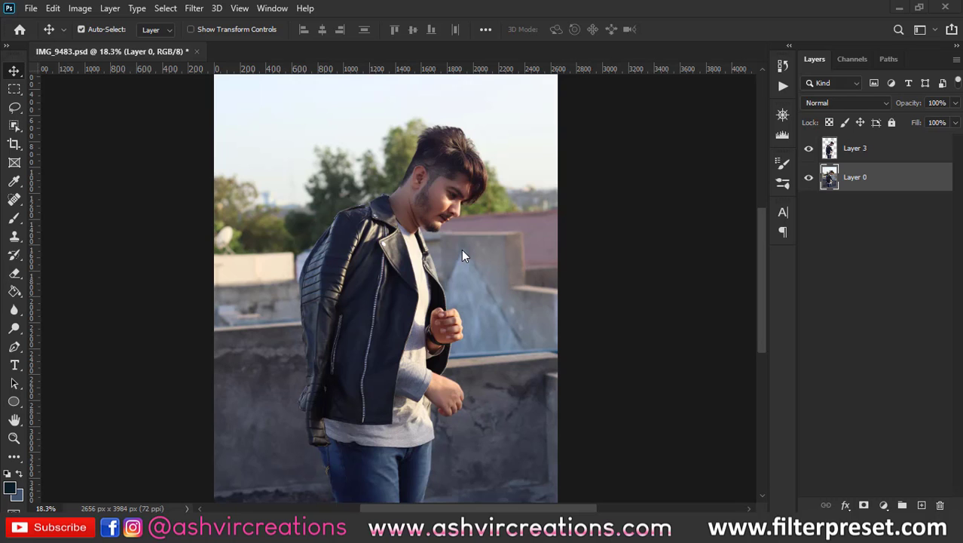
scroll(422, 286, up, 2)
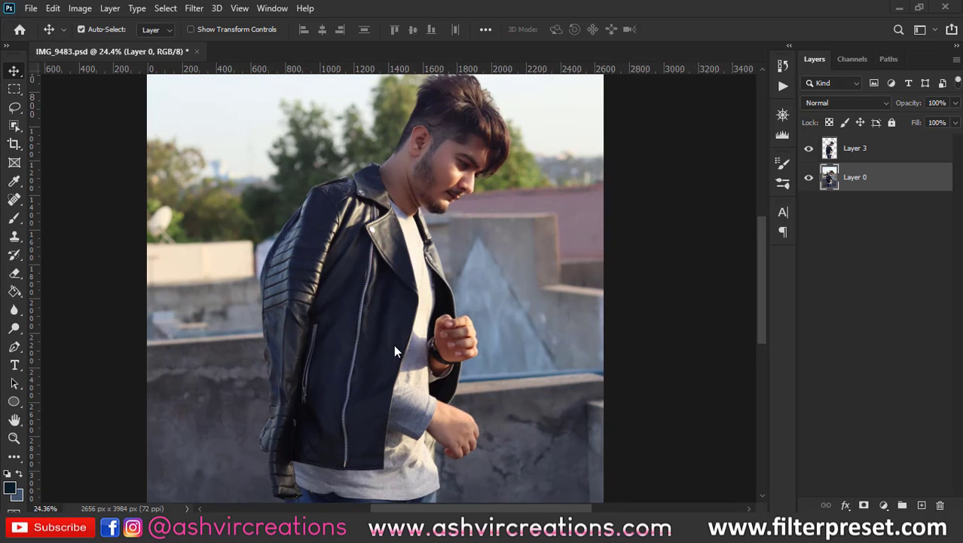
scroll(397, 316, down, 2)
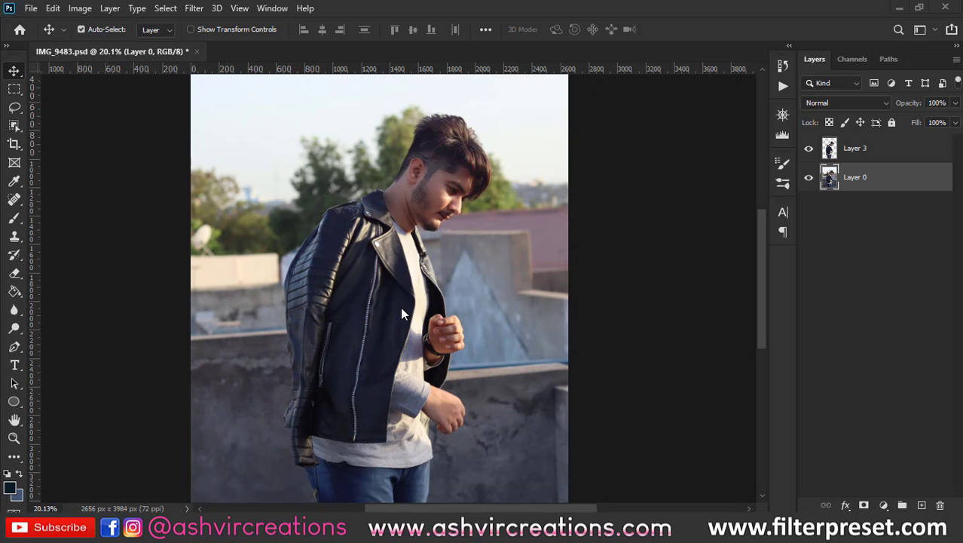
scroll(402, 313, down, 1)
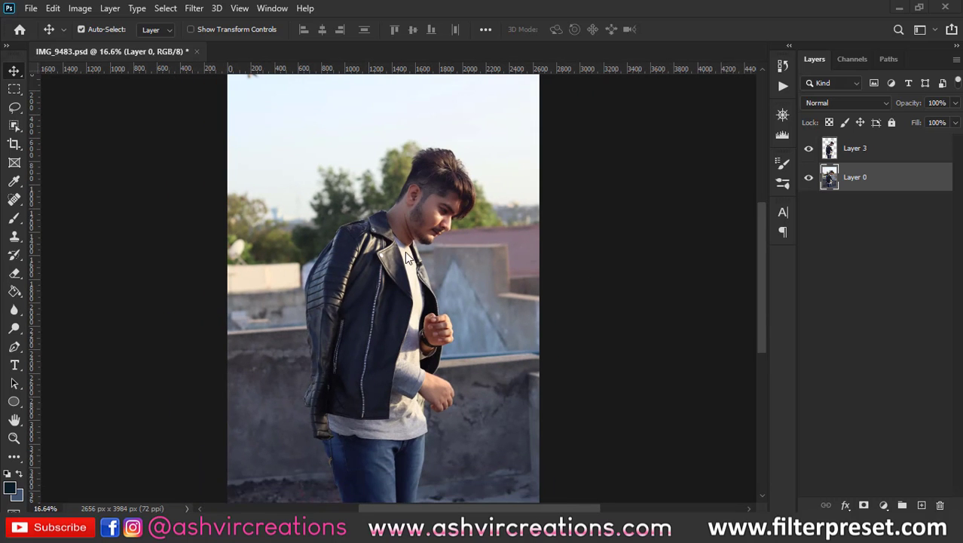
scroll(408, 254, up, 1)
scroll(408, 255, down, 1)
Step: Quick-select the front of the leather jacket on Layer 0 with a 90 px selection brush
drag(18, 126, 69, 137)
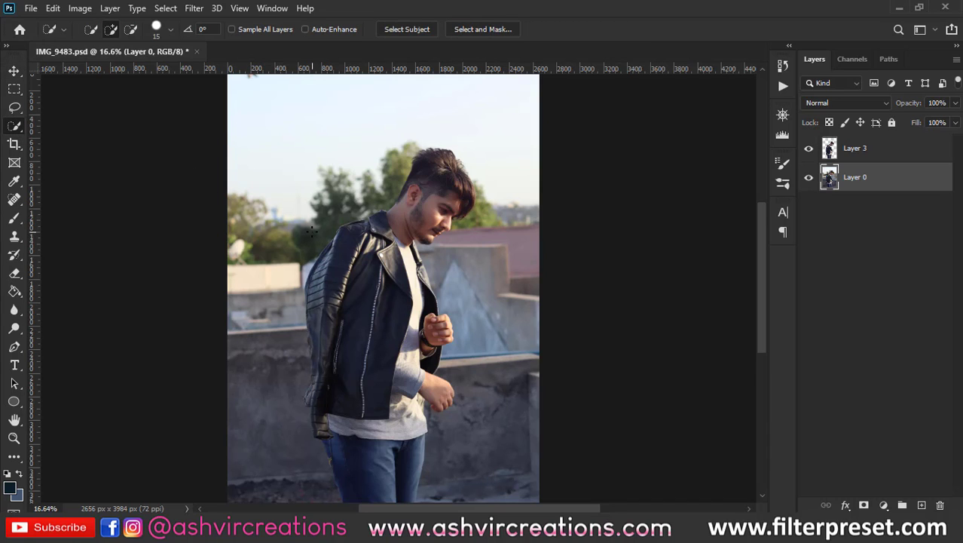
key(bracketright)
click(171, 30)
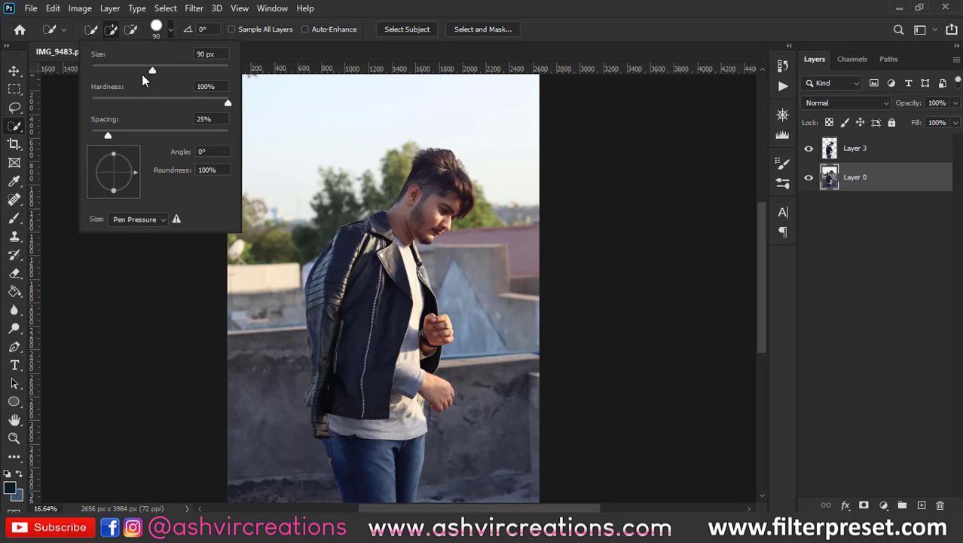
click(556, 24)
mouse_move(403, 245)
mouse_down()
mouse_move(381, 257)
mouse_move(356, 307)
mouse_move(366, 345)
mouse_up()
Step: Extend the quick selection over the whole man, from hair to jeans, with a 250 to 300 px brush
key(bracketright)
key(bracketright)
key(bracketright)
key(bracketright)
key(bracketright)
key(bracketright)
key(bracketright)
scroll(381, 323, down, 2)
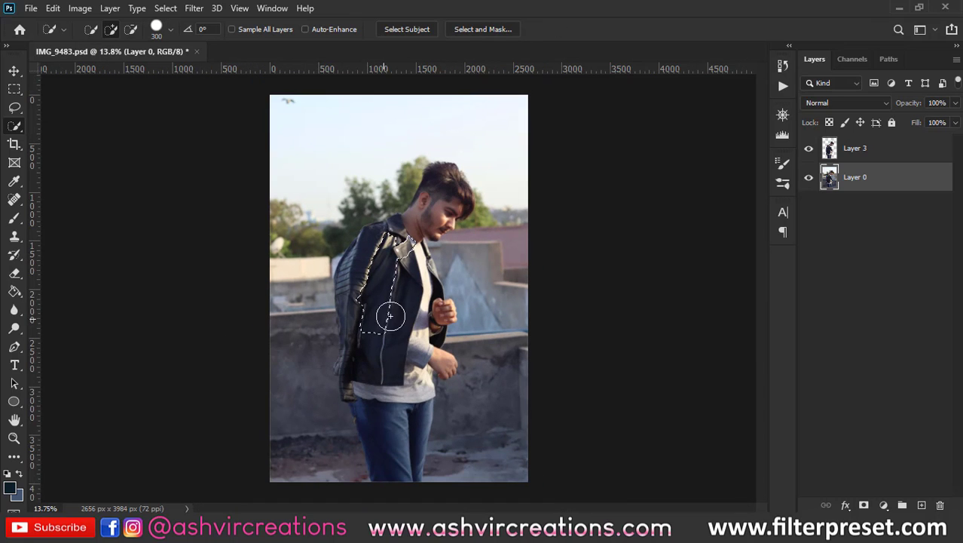
mouse_move(405, 310)
mouse_down()
mouse_move(429, 309)
mouse_move(419, 317)
mouse_move(385, 274)
mouse_move(361, 279)
mouse_move(384, 241)
mouse_move(441, 202)
mouse_up()
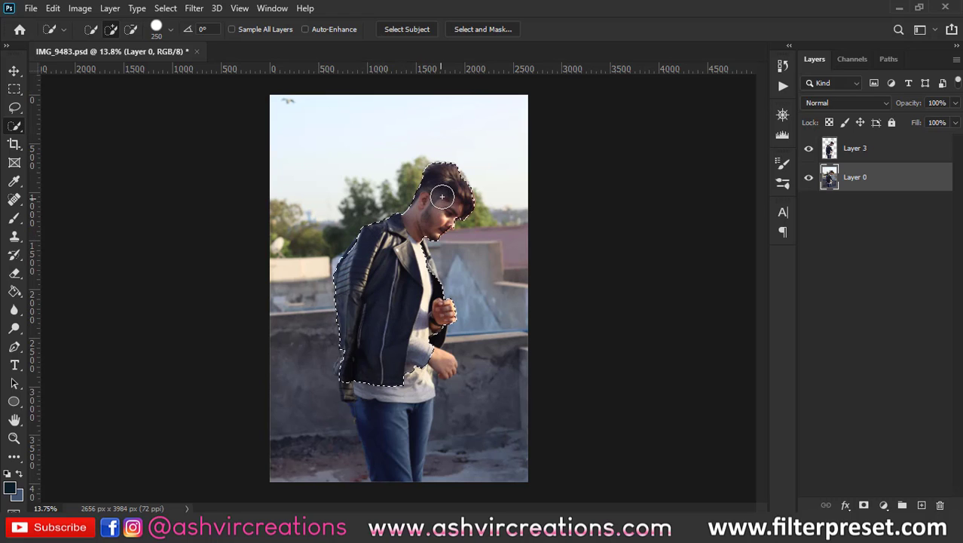
key(bracketleft)
drag(420, 295, 421, 276)
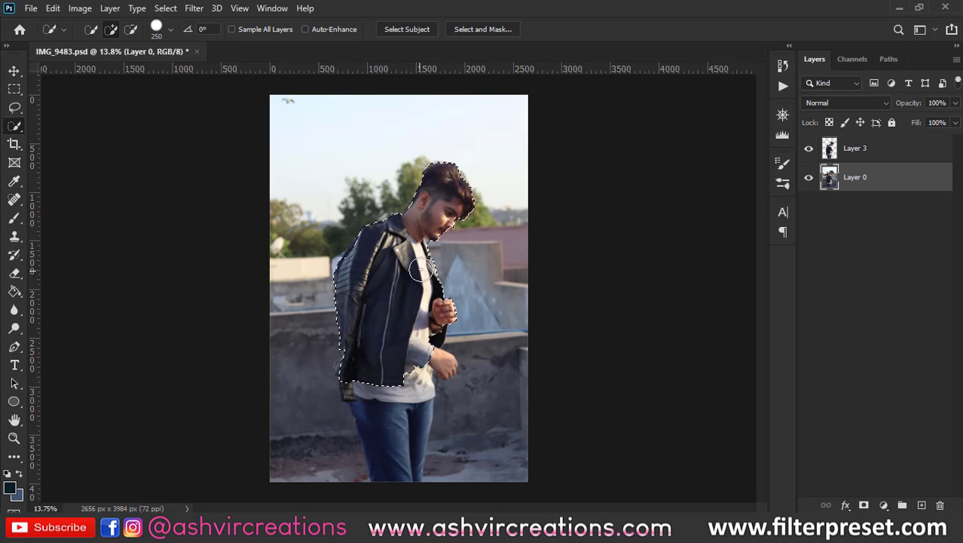
mouse_move(413, 321)
mouse_down()
mouse_move(430, 343)
mouse_move(426, 359)
mouse_move(392, 418)
mouse_move(410, 415)
mouse_move(394, 319)
mouse_up()
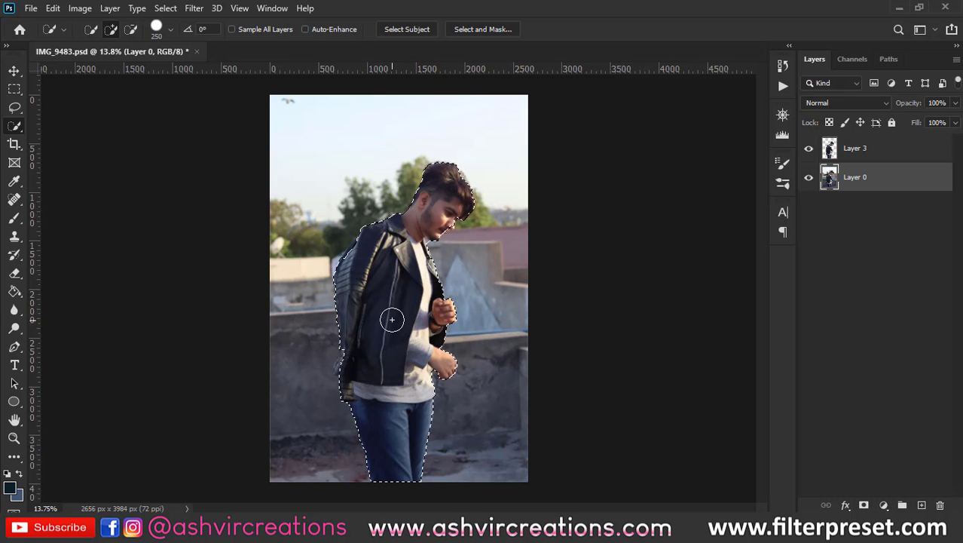
Step: Hide Layer 3 and open the man's selection in Select and Mask
scroll(407, 238, up, 6)
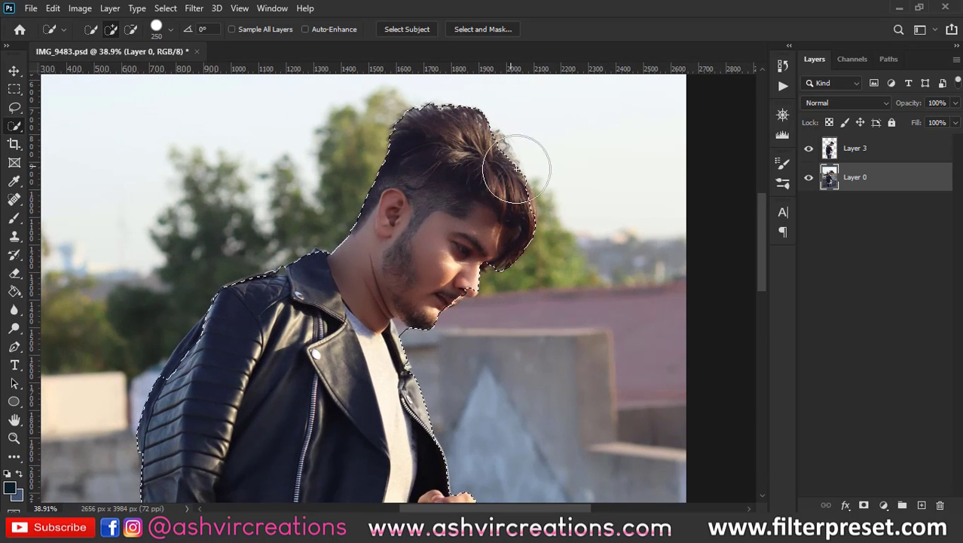
click(809, 148)
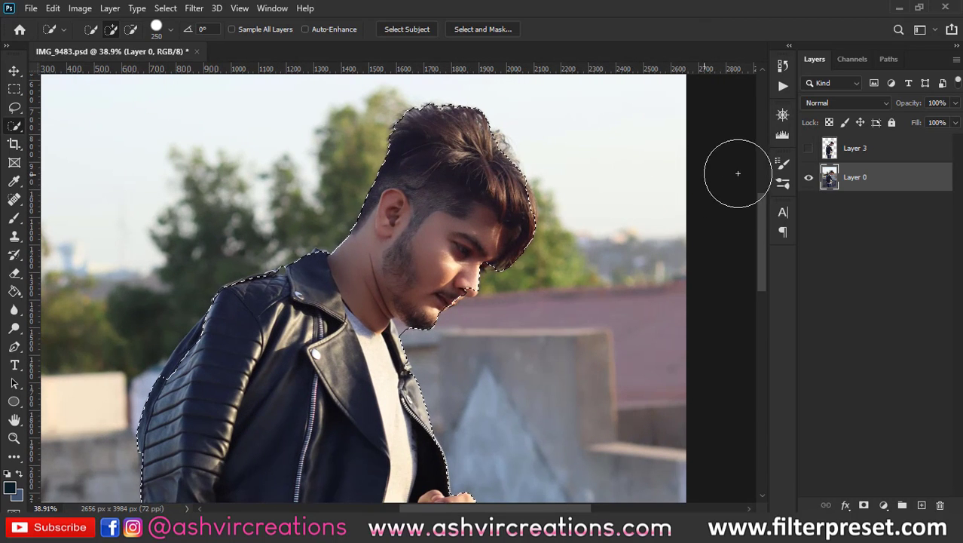
scroll(535, 151, up, 2)
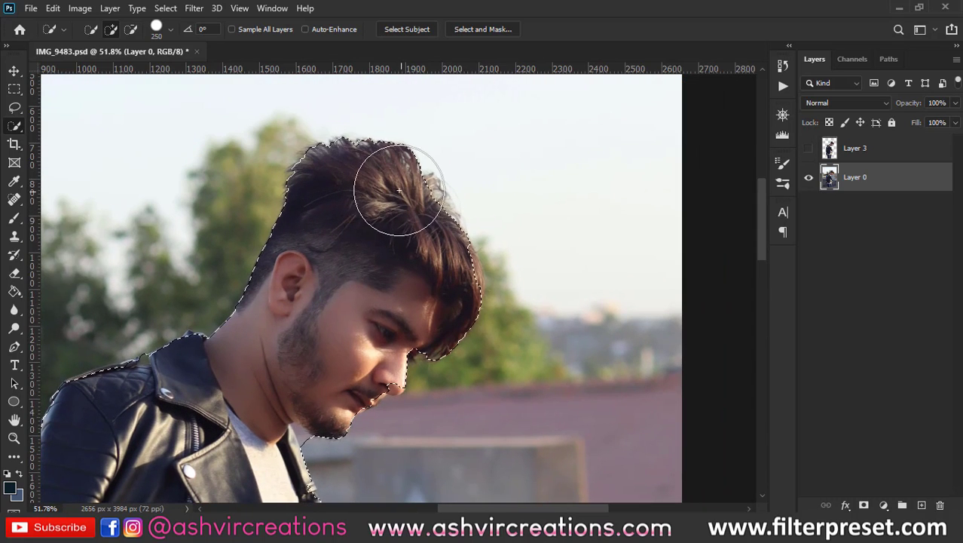
right_click(392, 187)
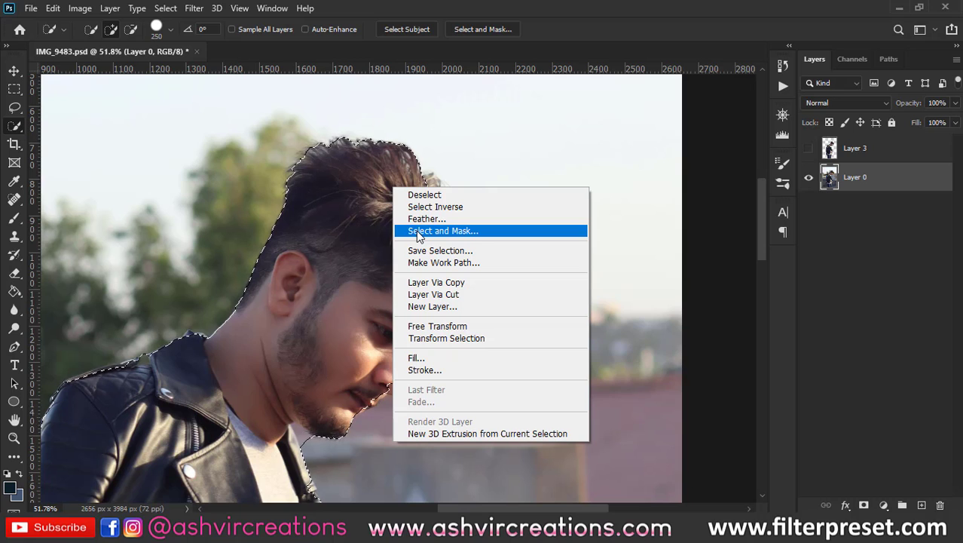
click(450, 232)
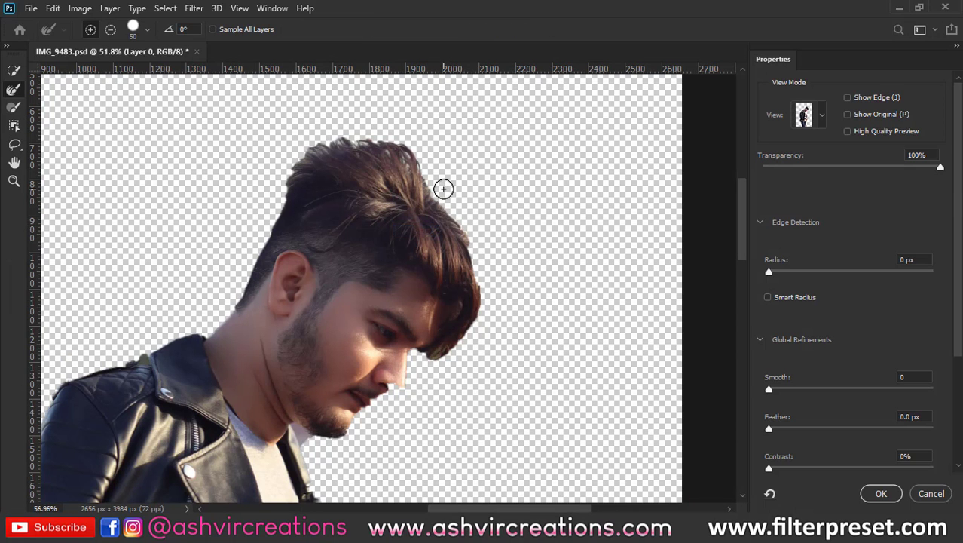
Step: Refine the selection along the hair outline with the Refine Edge Brush at size 50 and apply it
scroll(442, 185, up, 2)
mouse_move(441, 181)
mouse_down()
mouse_move(426, 176)
mouse_move(421, 155)
mouse_move(384, 134)
mouse_move(317, 133)
mouse_move(275, 150)
mouse_move(241, 187)
mouse_up()
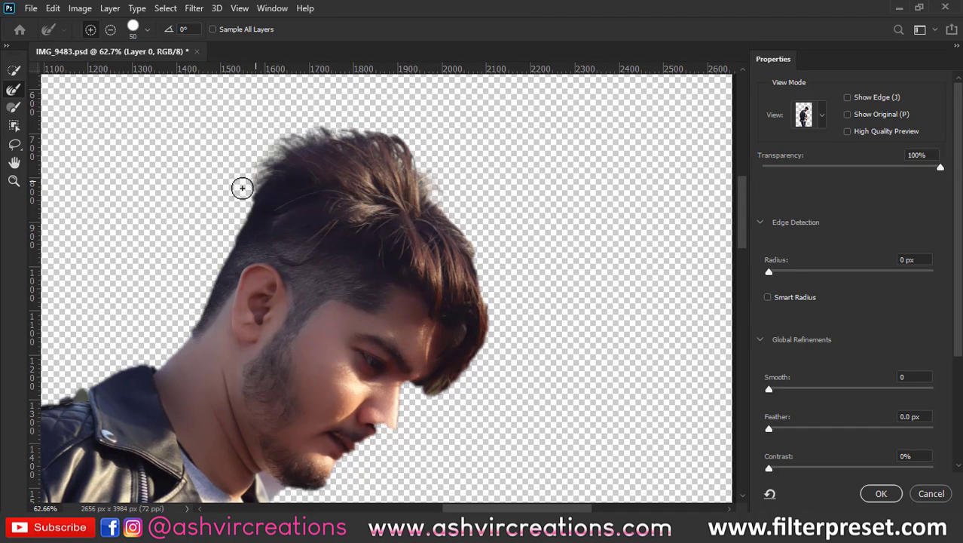
mouse_move(415, 174)
mouse_down()
mouse_move(483, 258)
mouse_move(495, 304)
mouse_move(474, 373)
mouse_move(431, 399)
mouse_move(417, 395)
mouse_move(421, 416)
mouse_move(447, 409)
mouse_up()
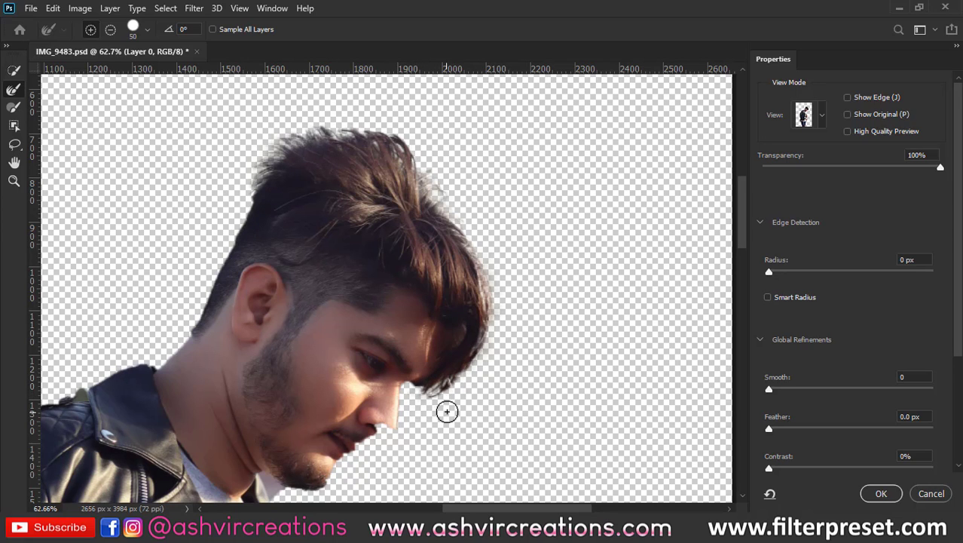
mouse_move(422, 169)
mouse_down()
mouse_move(370, 132)
mouse_move(295, 130)
mouse_move(248, 183)
mouse_move(186, 321)
mouse_up()
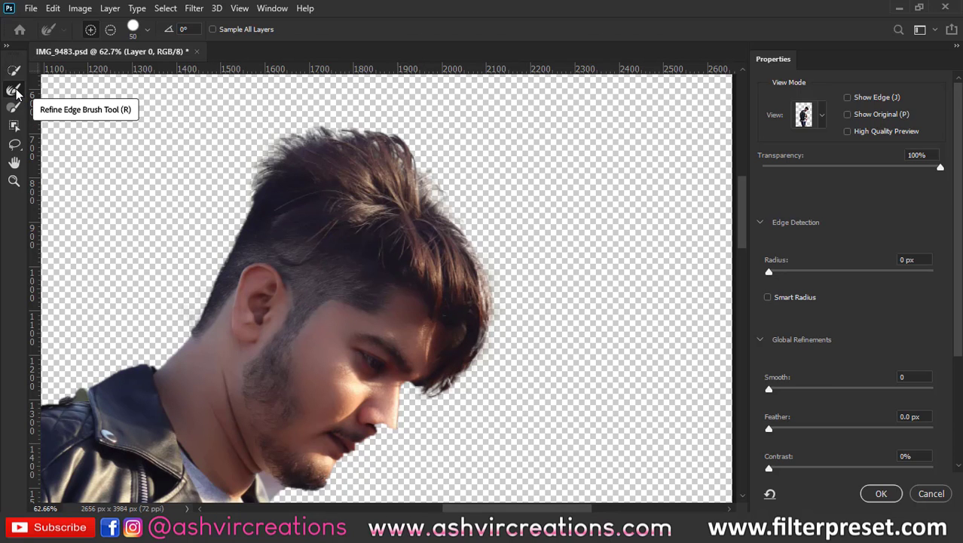
click(881, 493)
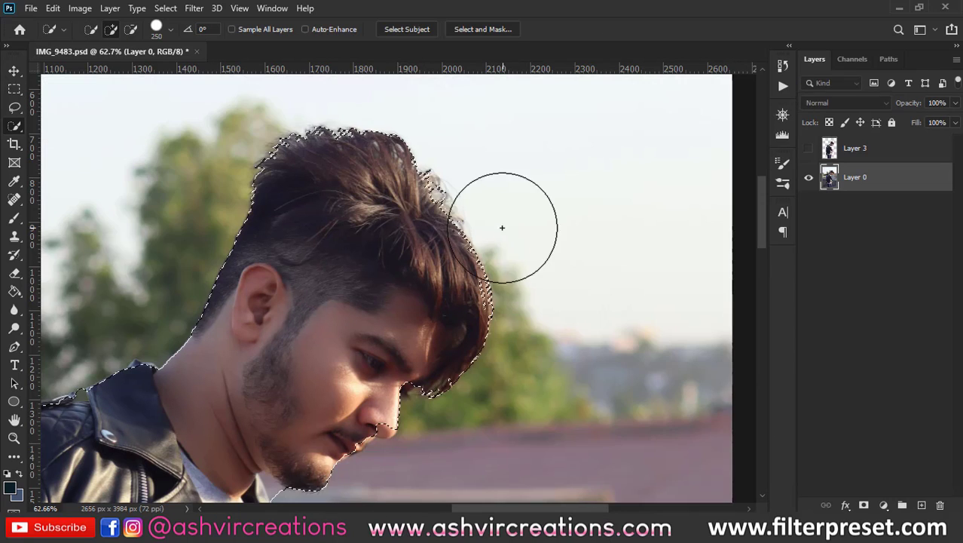
Step: Copy the selected man from Layer 0 to a new layer and hide Layer 0 to isolate the cutout
scroll(502, 227, down, 2)
scroll(484, 222, up, 5)
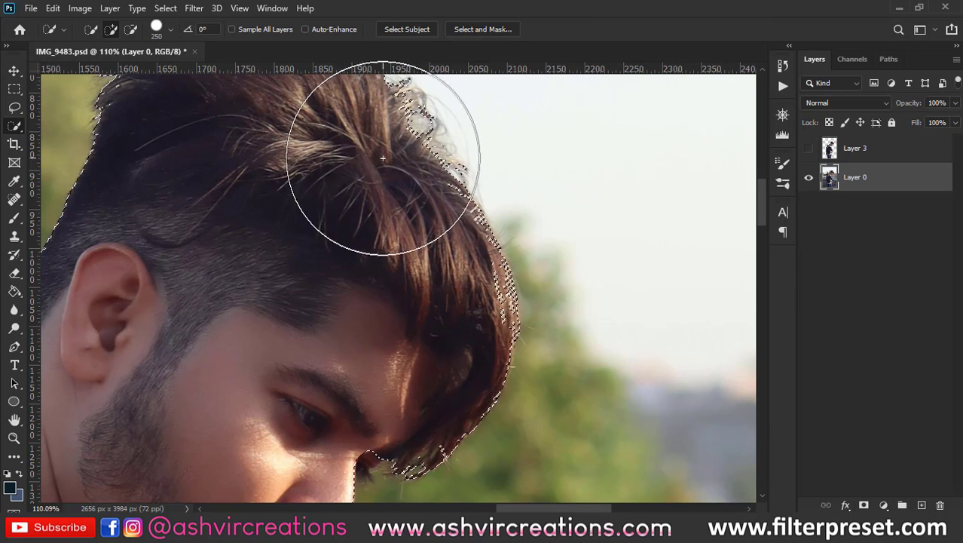
right_click(369, 212)
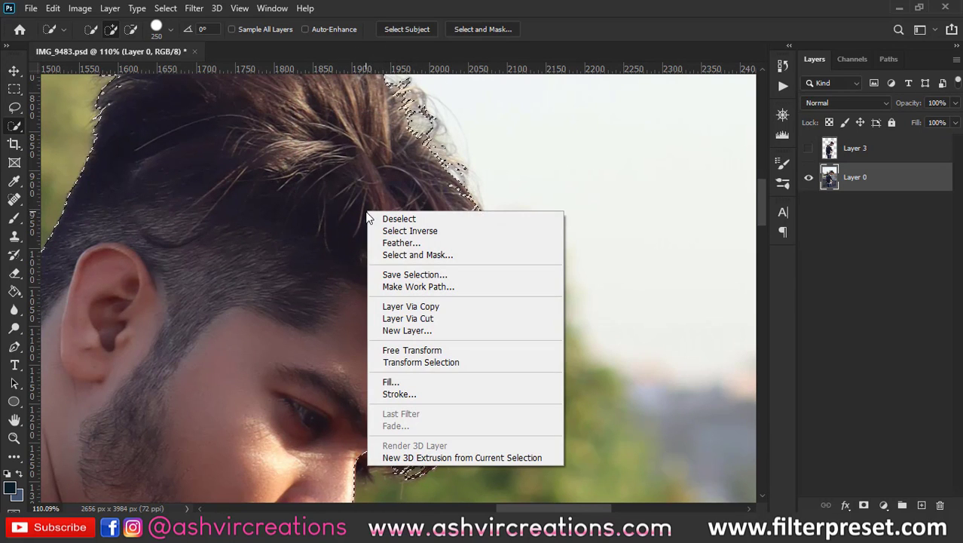
click(445, 307)
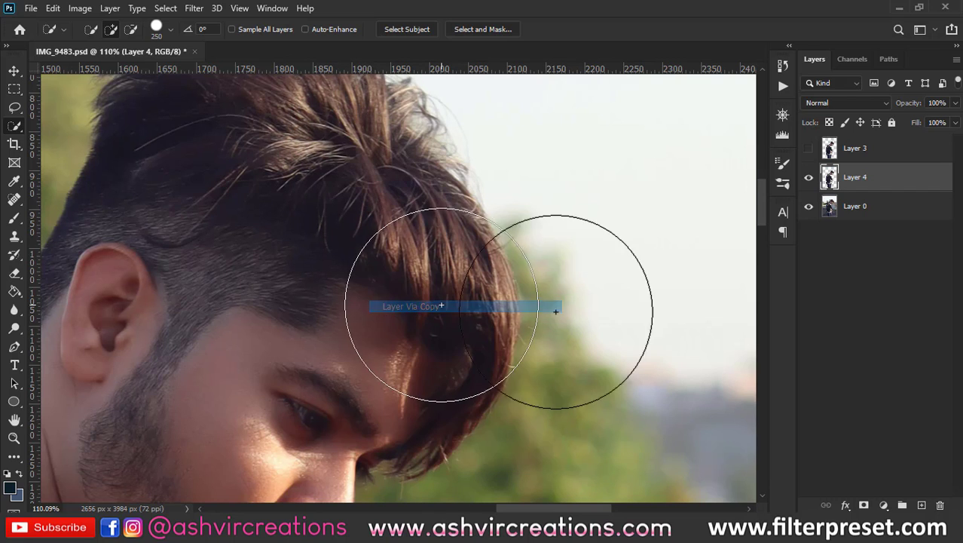
click(808, 207)
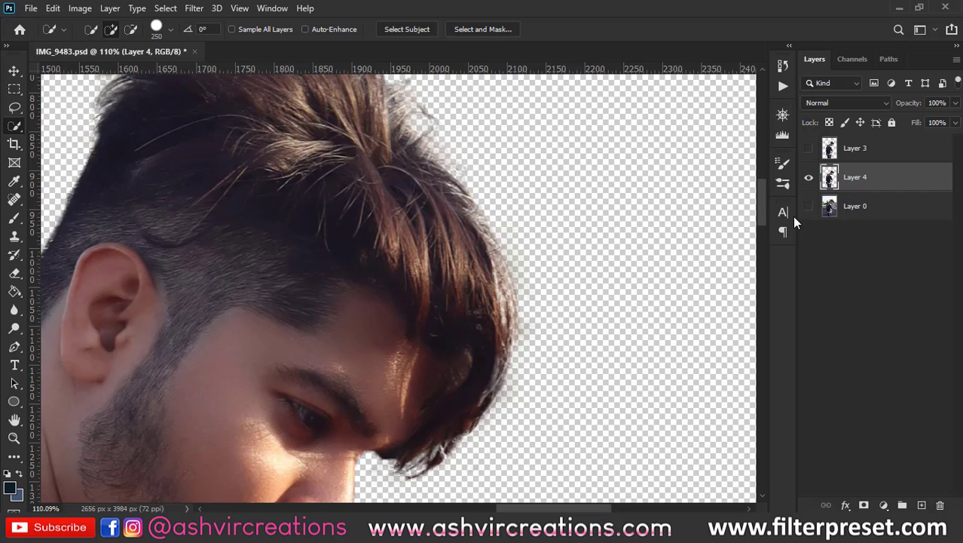
key(ctrl+0)
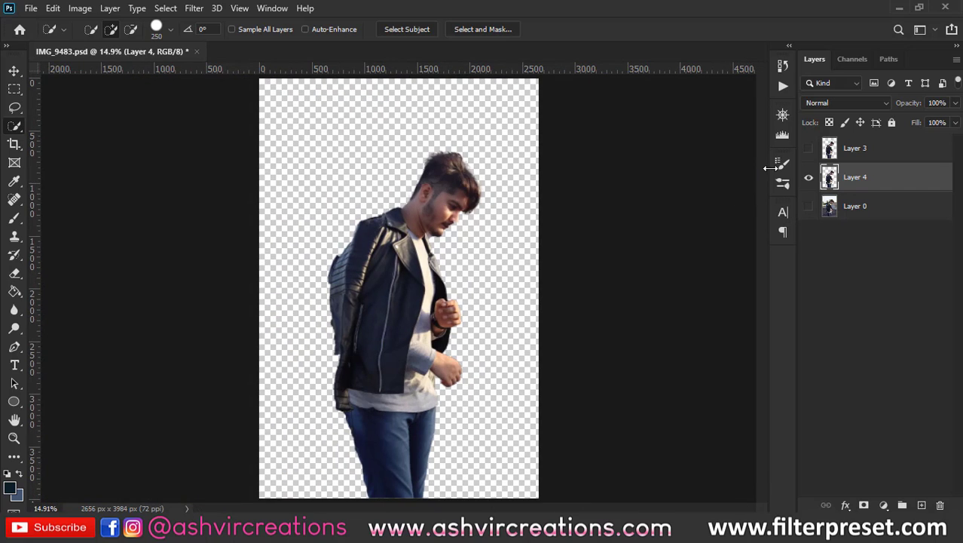
Step: Delete the new cutout on Layer 4 and show Layer 3 and Layer 0 again
key(v)
click(892, 149)
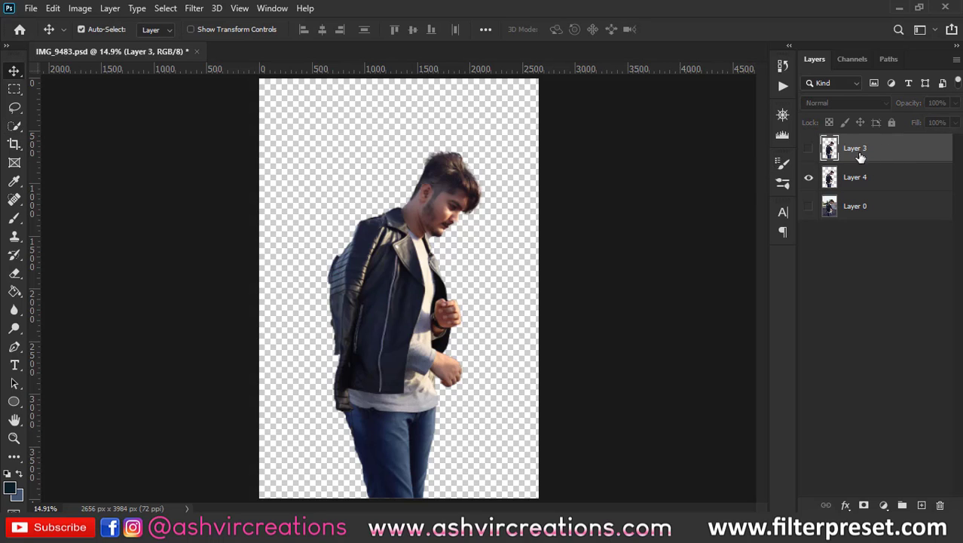
click(863, 180)
key(Delete)
click(809, 148)
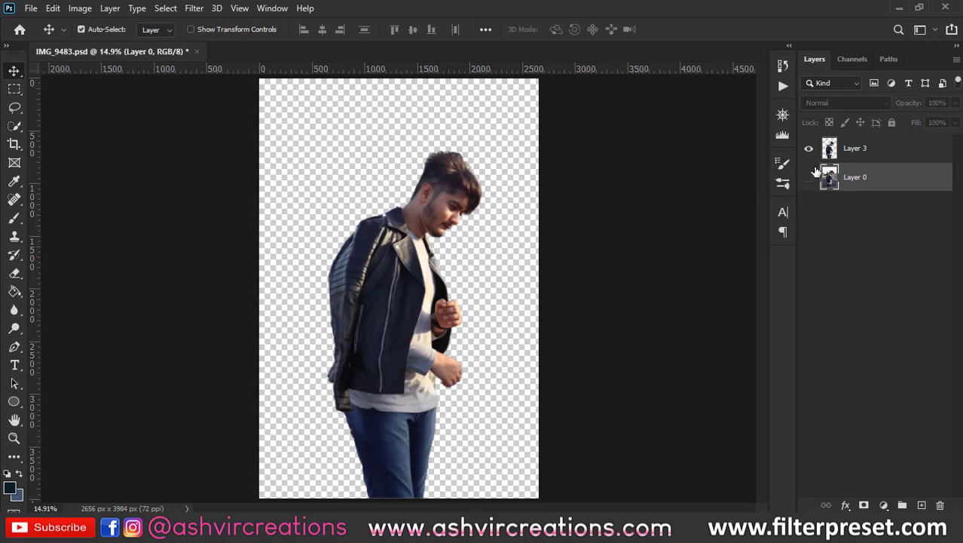
click(808, 177)
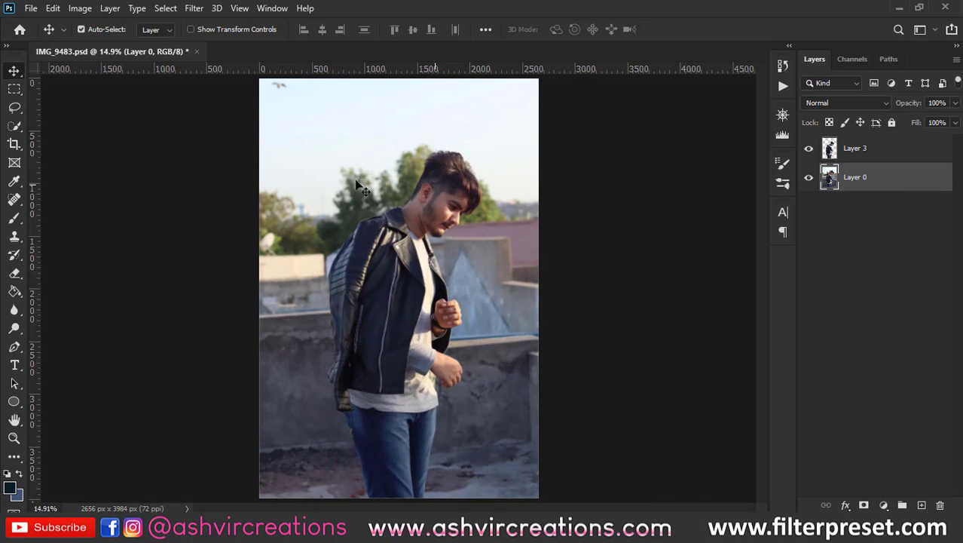
Step: Crop the image to a 4:5 ratio, extending the canvas to about 3334 x 4168 px with empty space above and beside the photo
click(14, 144)
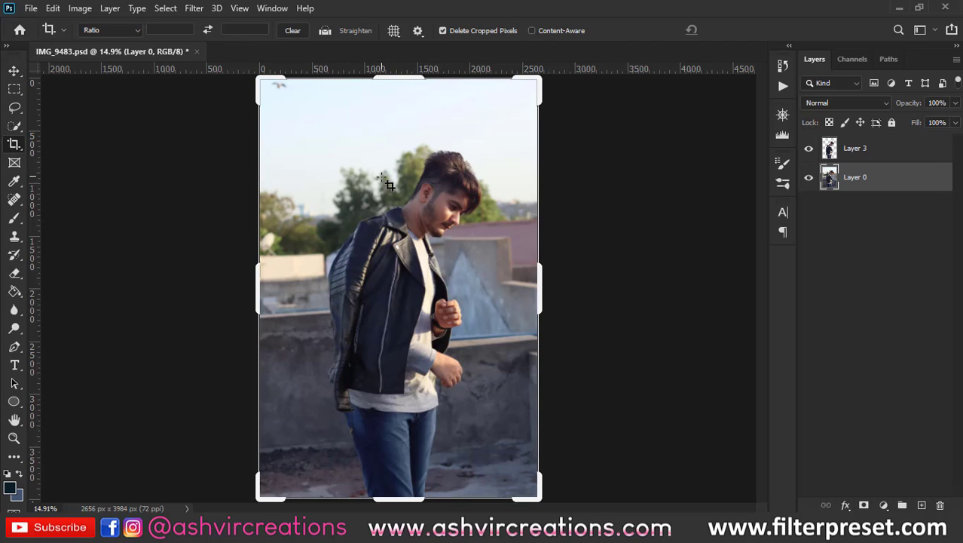
click(110, 31)
click(128, 95)
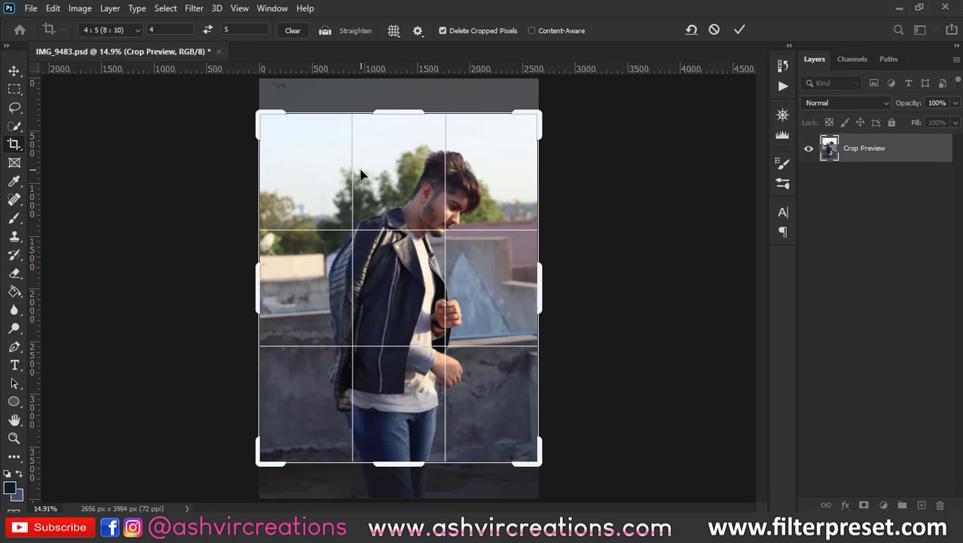
drag(361, 175, 365, 198)
scroll(383, 181, down, 2)
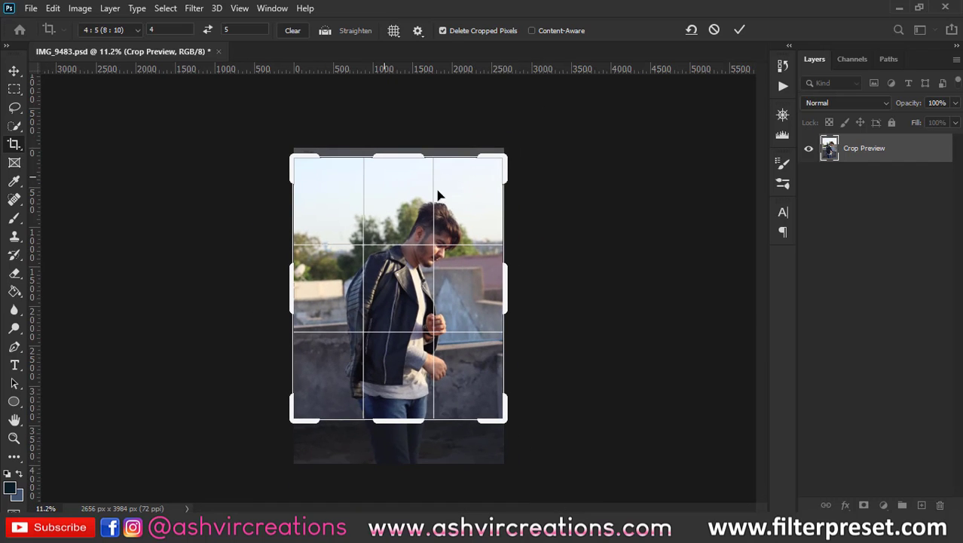
drag(512, 146, 545, 125)
drag(474, 204, 498, 205)
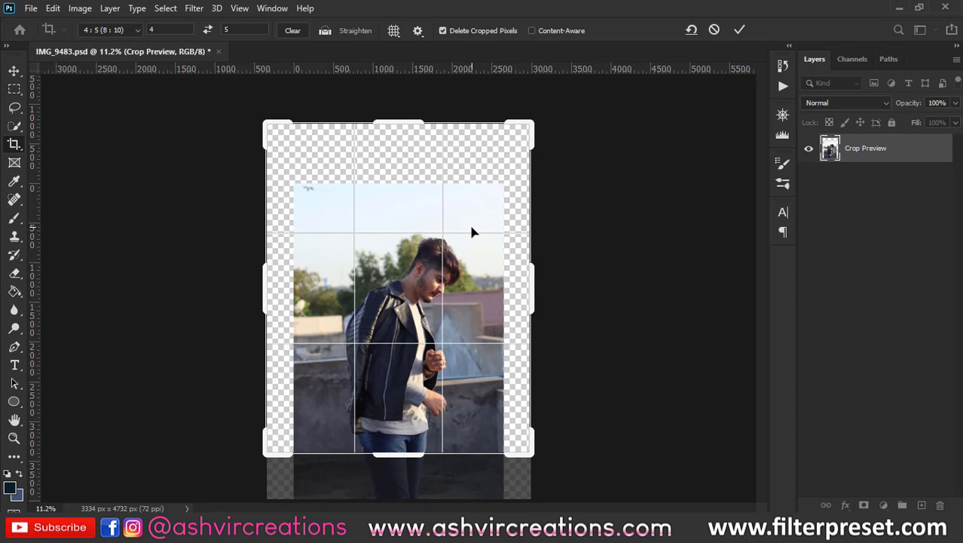
key(Return)
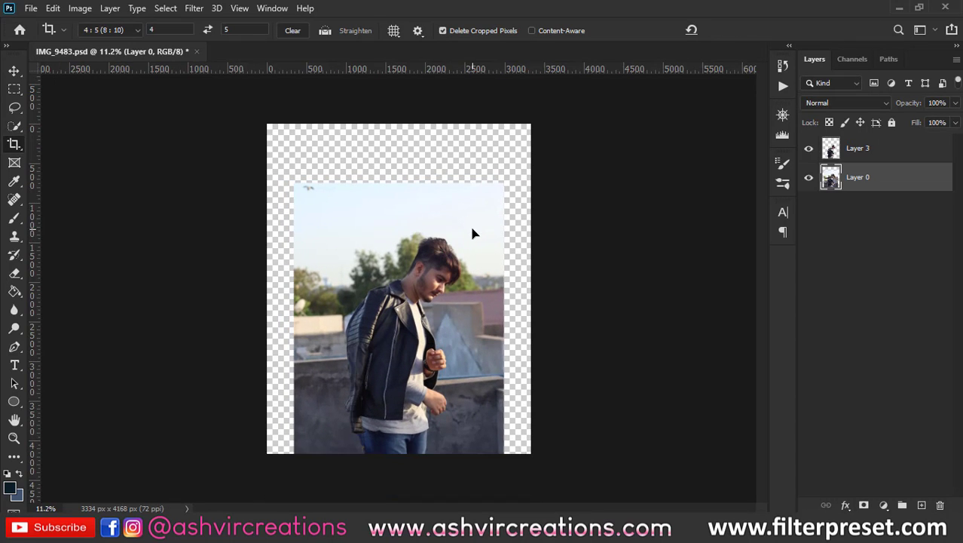
key(v)
scroll(472, 228, up, 3)
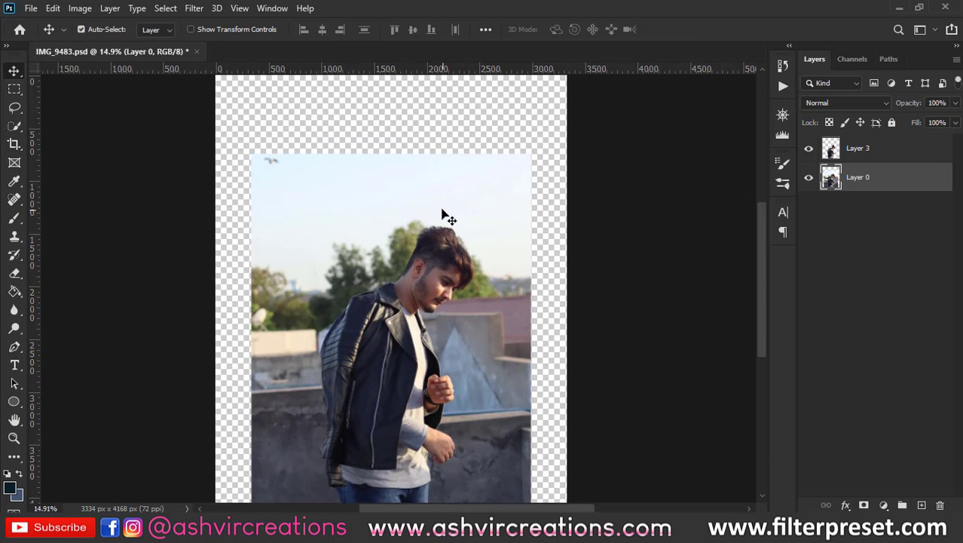
scroll(443, 210, down, 1)
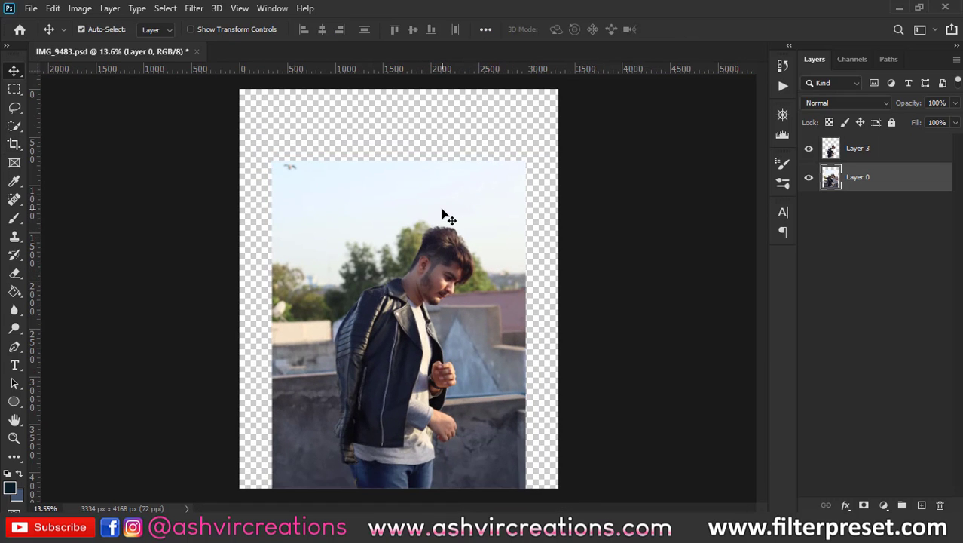
Step: Open 12BG.jpg from the Desktop and bring it into IMG_9483.psd as a layer between Layer 3 and Layer 0
click(31, 9)
click(46, 37)
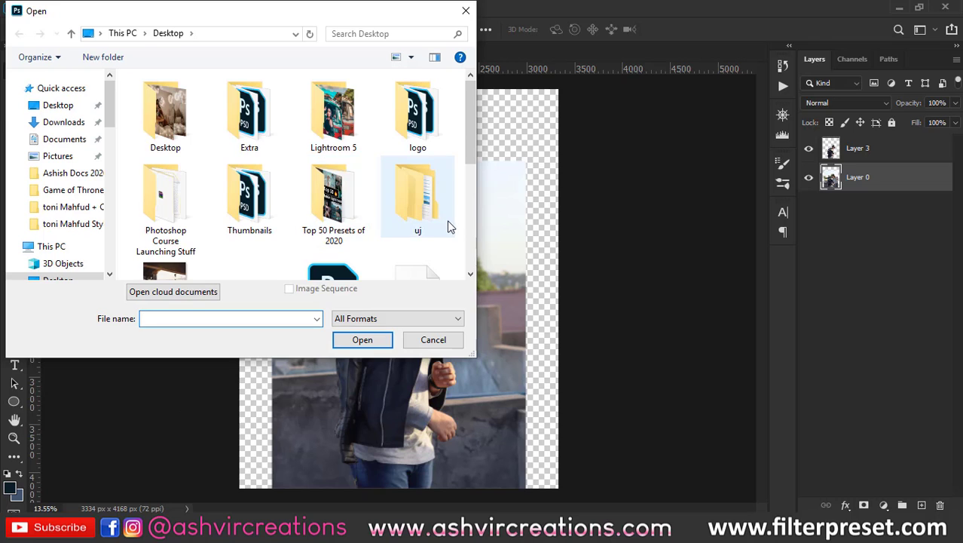
scroll(455, 223, down, 3)
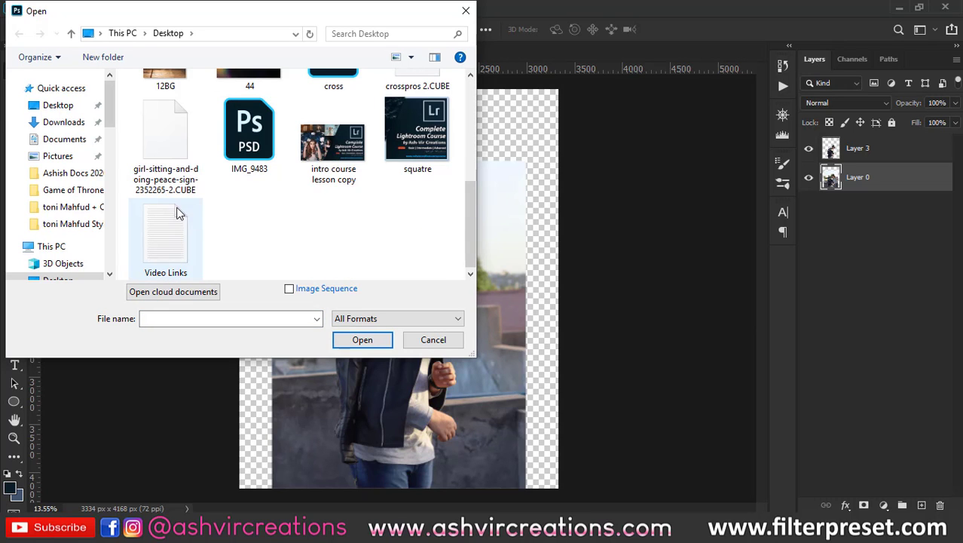
double_click(173, 139)
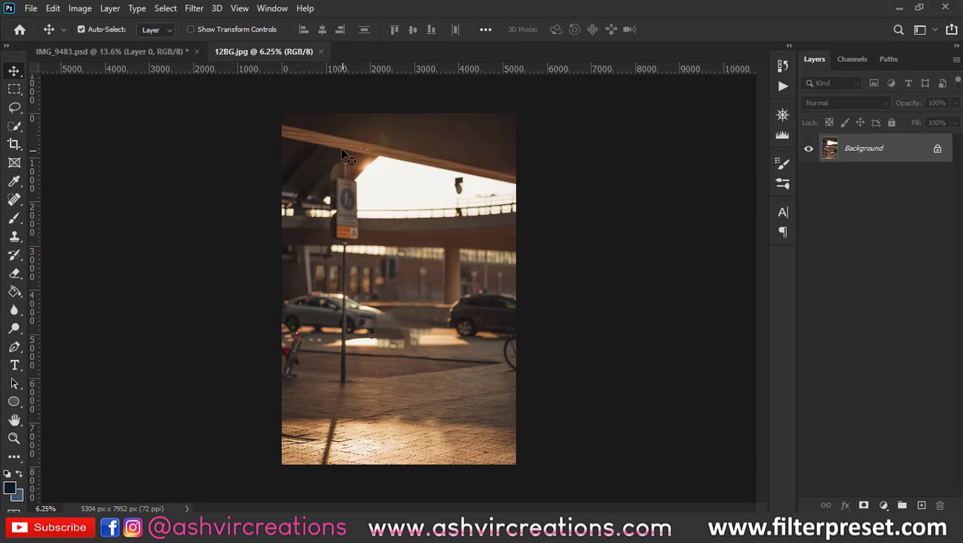
drag(350, 156, 336, 178)
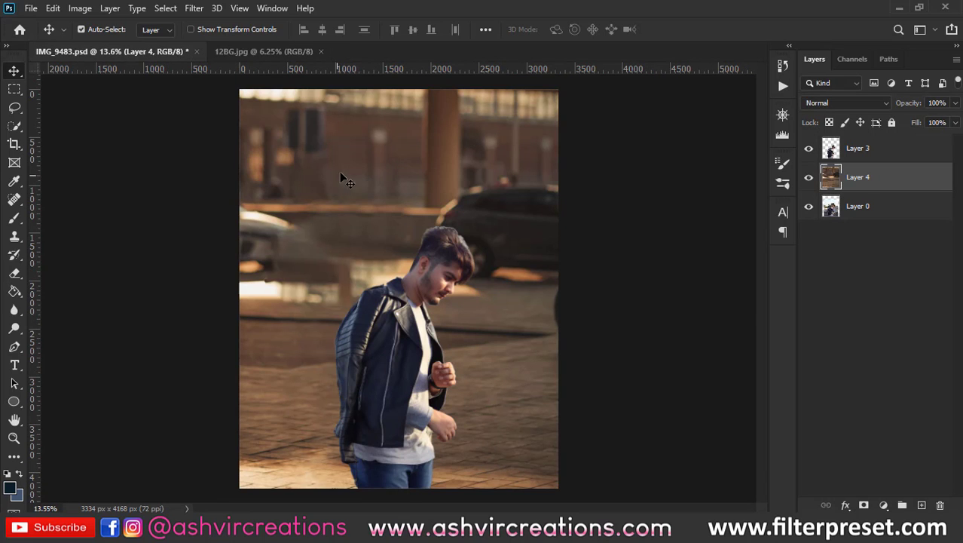
Step: Free Transform the street background on Layer 4, scaling it to about 63.5% and moving it lower behind the man
scroll(398, 187, down, 2)
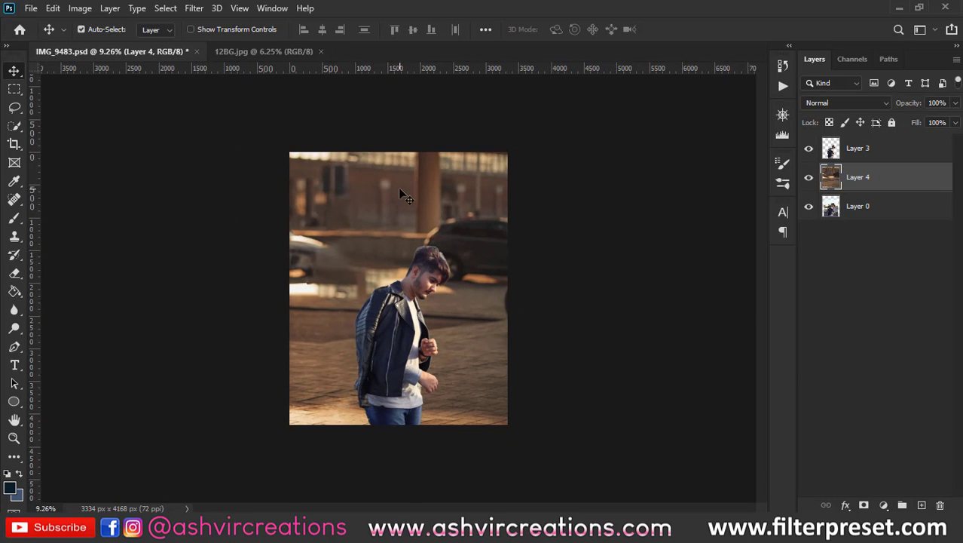
click(52, 8)
click(118, 316)
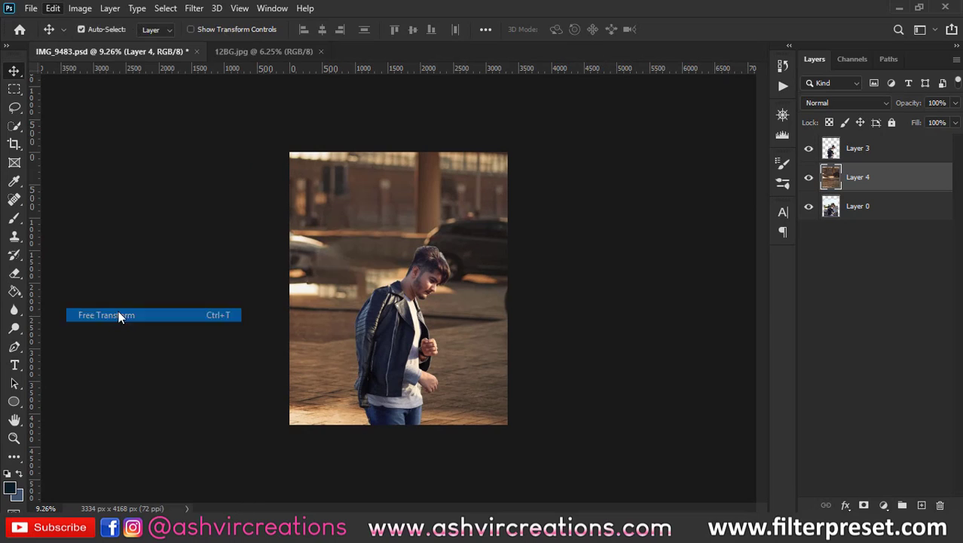
scroll(391, 295, down, 4)
drag(406, 268, 394, 245)
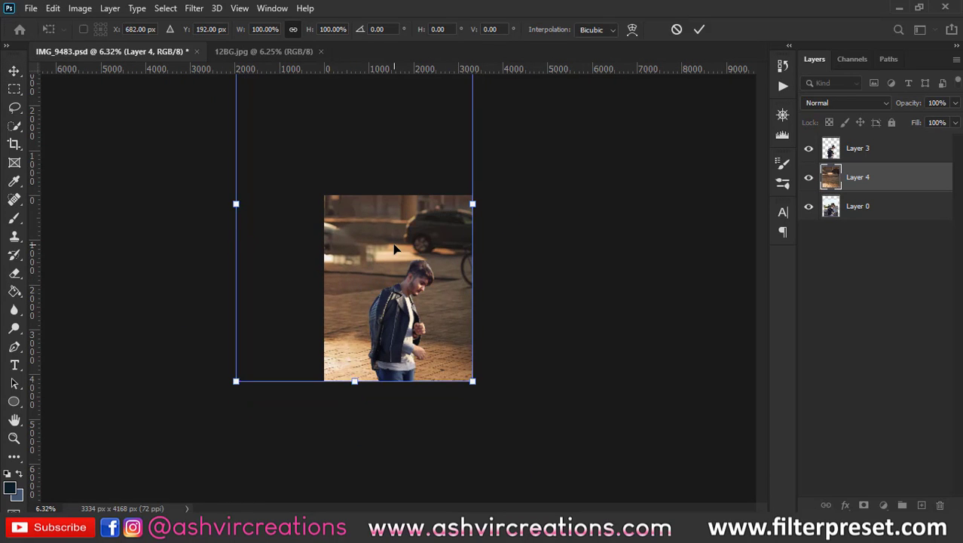
scroll(395, 249, down, 2)
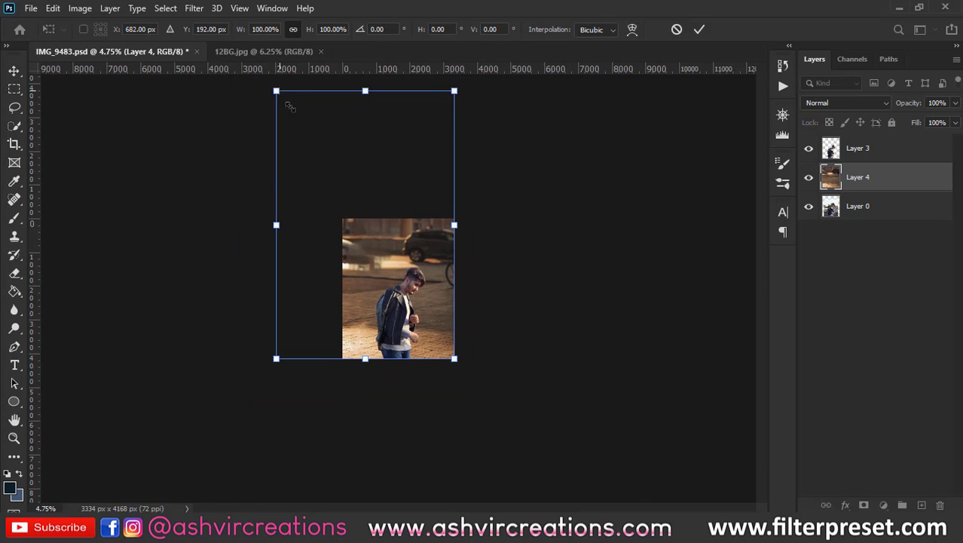
drag(286, 101, 363, 175)
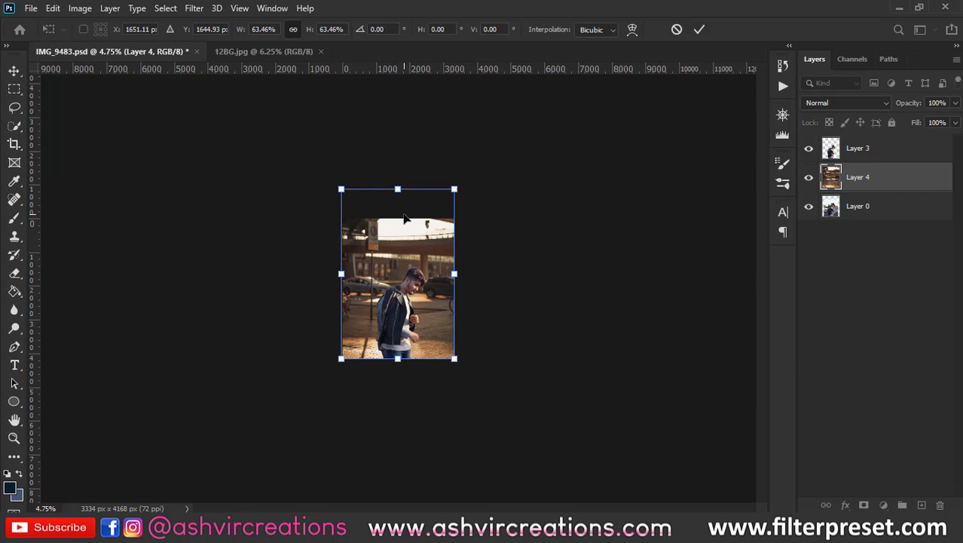
scroll(403, 213, up, 6)
drag(447, 209, 447, 319)
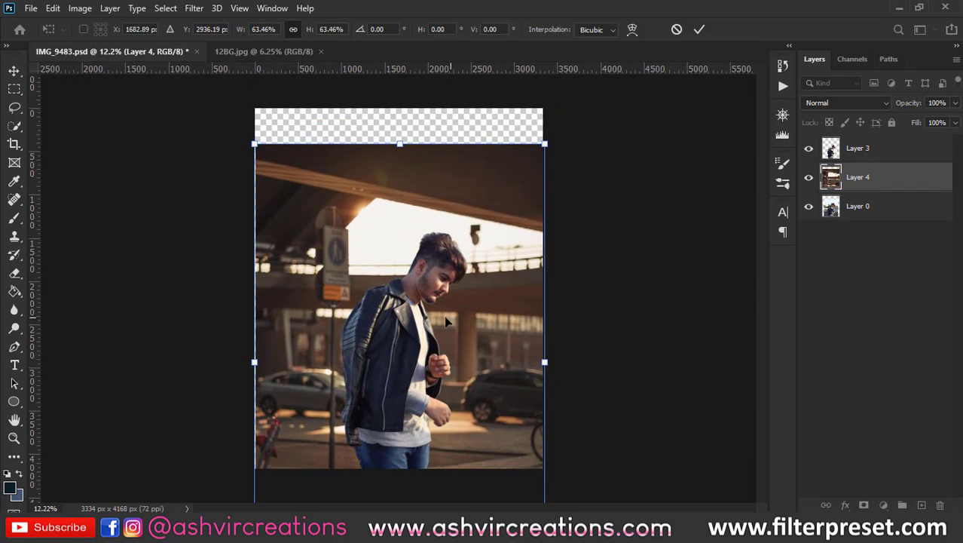
Step: Reduce the street background to about 54.5%, flip it horizontally and shift it so the street sign stands in front of the man
scroll(467, 296, up, 3)
scroll(513, 204, down, 2)
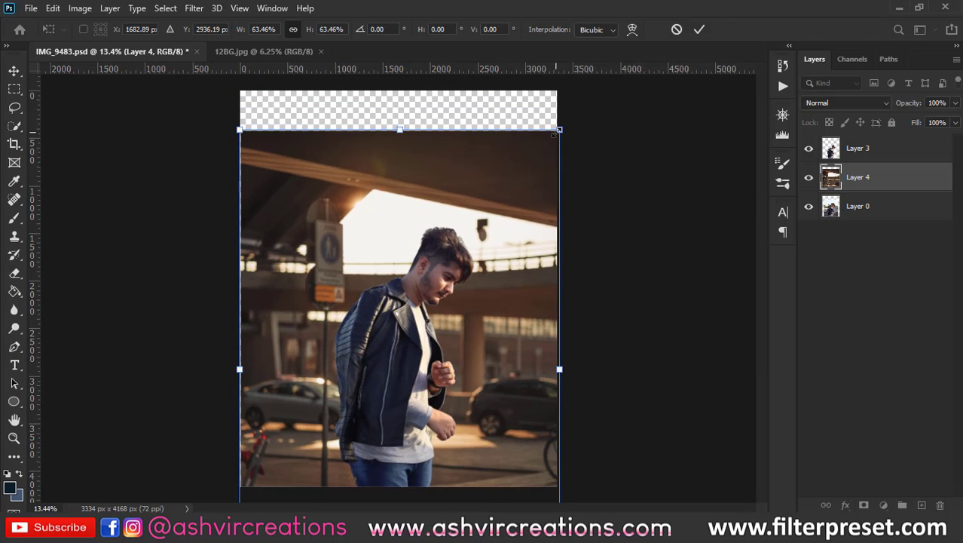
drag(558, 131, 536, 163)
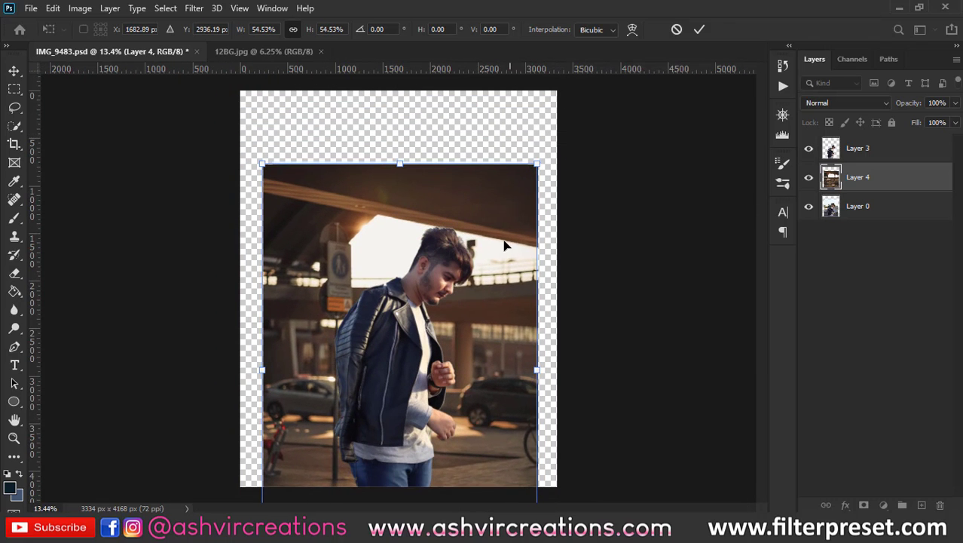
drag(505, 245, 503, 224)
right_click(445, 261)
click(482, 244)
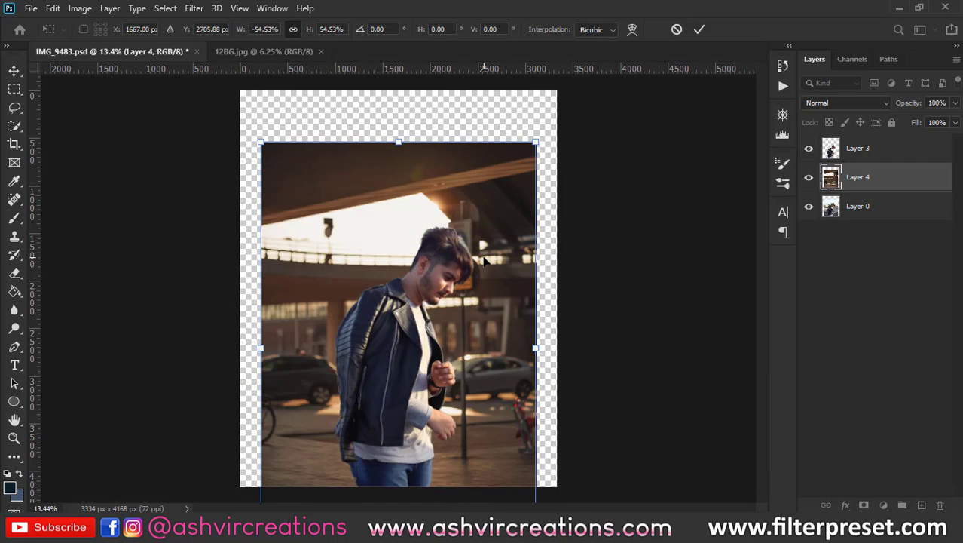
drag(449, 258, 482, 266)
Step: Examine how the flipped background's sun glow, street sign and perspective line up with the man's head and body
scroll(466, 212, up, 5)
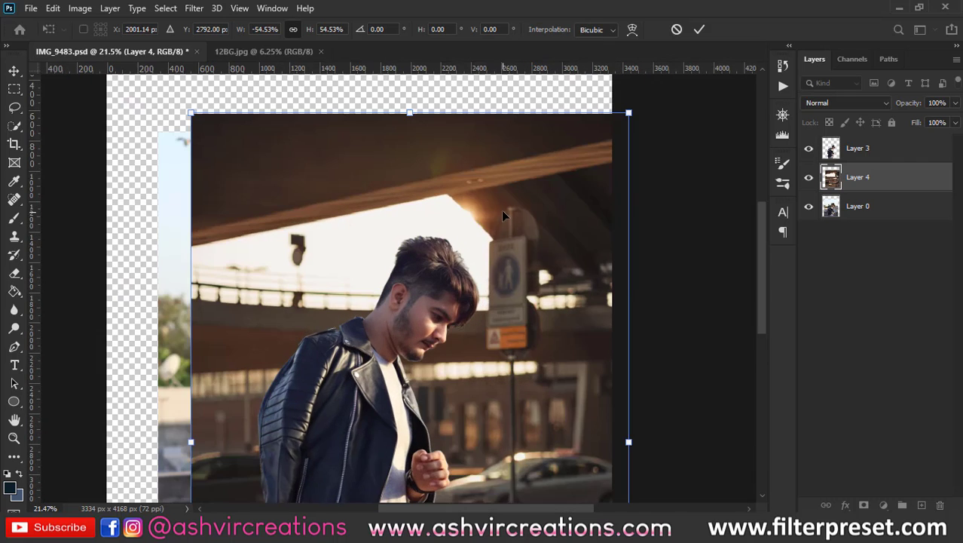
scroll(503, 216, up, 5)
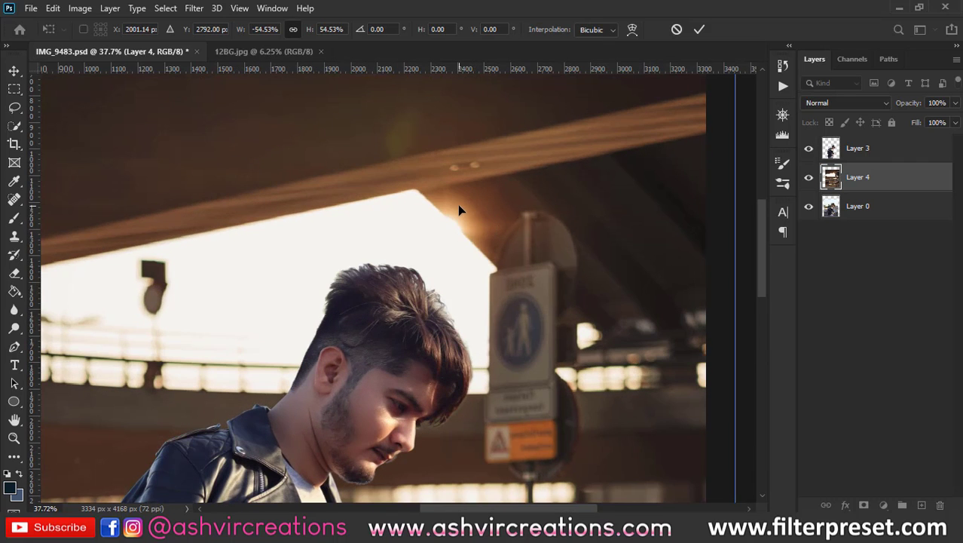
scroll(458, 205, down, 5)
scroll(397, 253, up, 3)
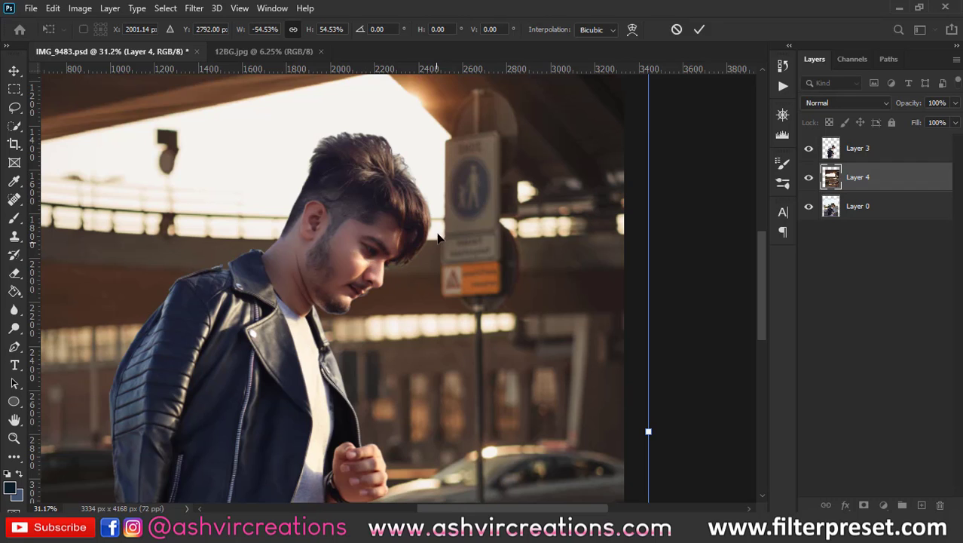
scroll(526, 140, down, 2)
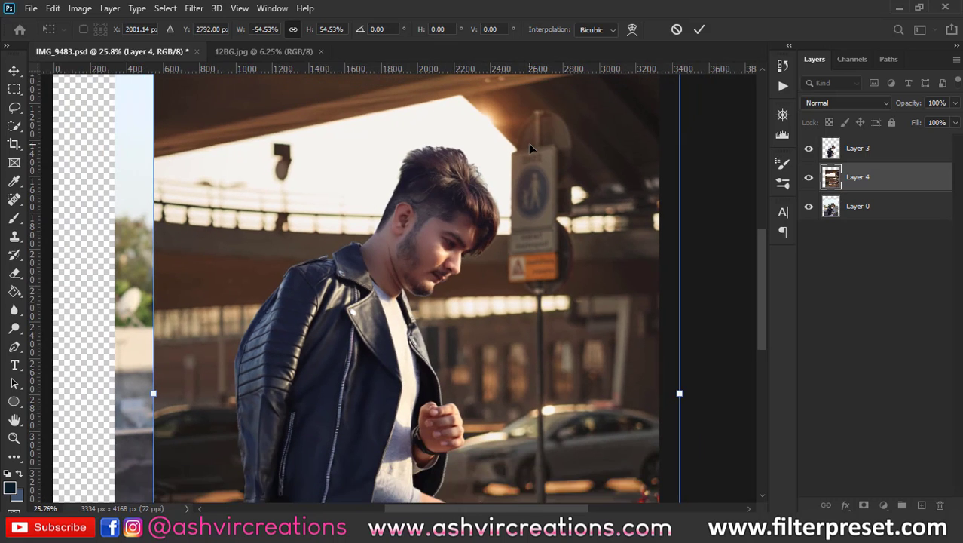
scroll(530, 146, down, 1)
drag(539, 146, 515, 194)
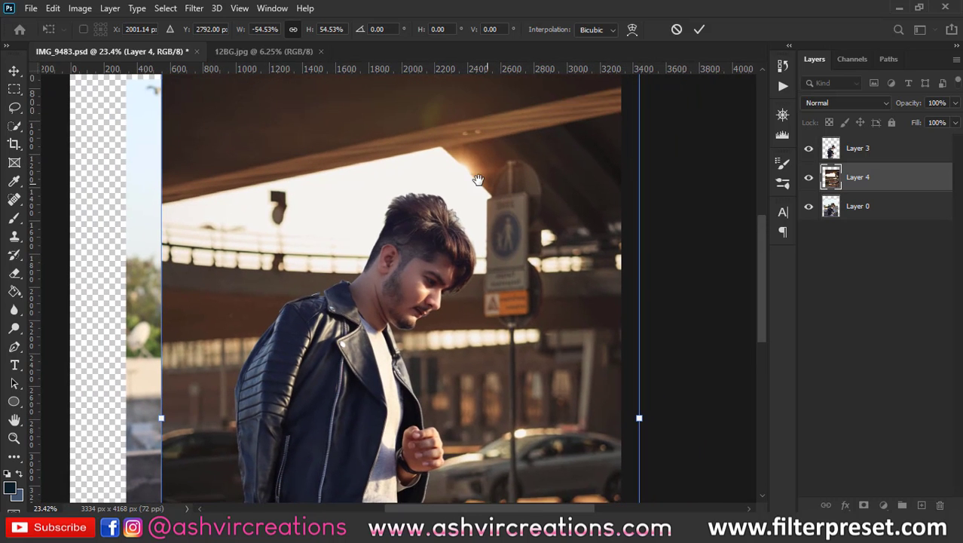
scroll(467, 178, up, 1)
drag(516, 293, 486, 201)
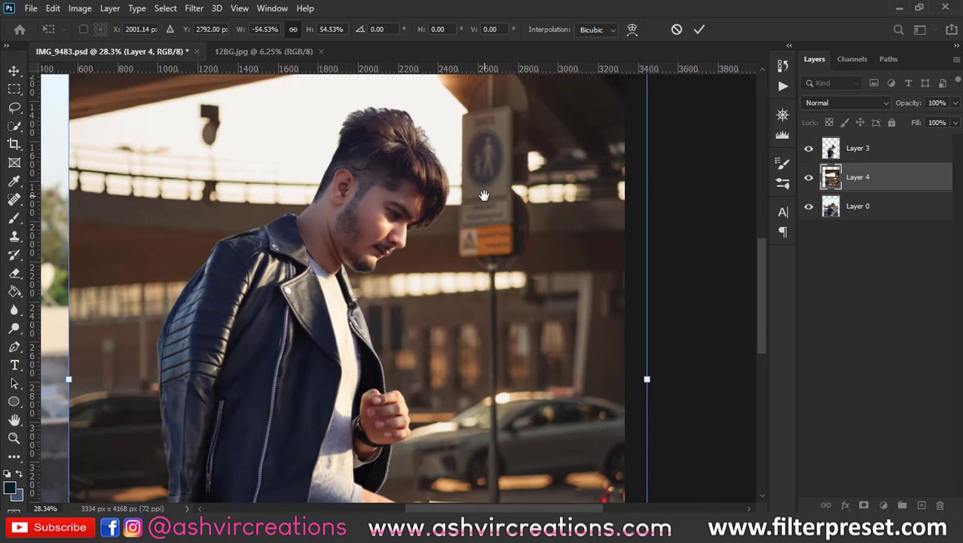
scroll(483, 195, down, 2)
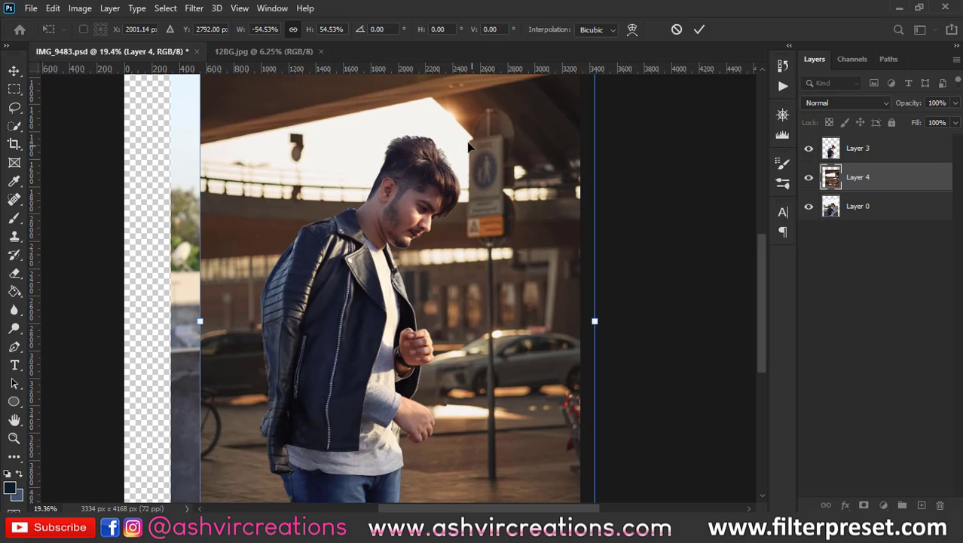
Step: Enlarge the background to about 58.4% and reposition it lower behind the man, to about X 2013, Y 3185 px
drag(468, 147, 476, 166)
scroll(476, 166, down, 3)
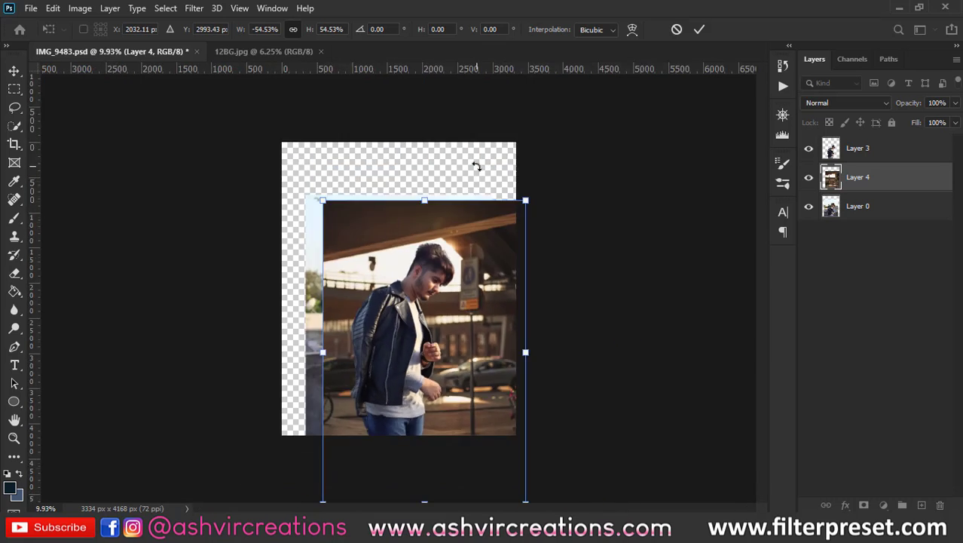
mouse_move(527, 199)
mouse_down()
mouse_move(546, 175)
mouse_move(532, 189)
mouse_up()
scroll(484, 217, up, 4)
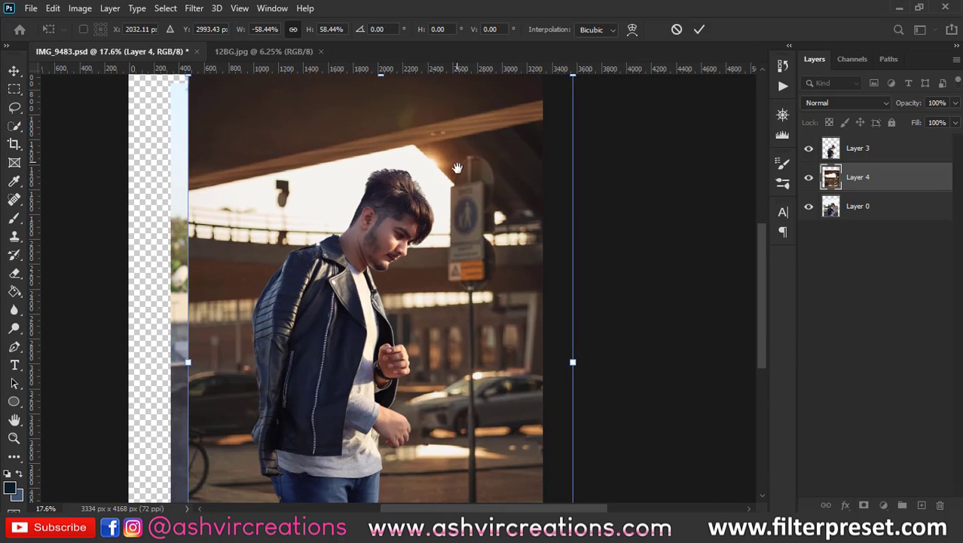
drag(454, 199, 386, 122)
scroll(456, 212, down, 4)
scroll(456, 214, down, 1)
scroll(472, 231, up, 6)
mouse_move(413, 177)
mouse_down()
mouse_move(411, 162)
mouse_move(407, 193)
mouse_up()
scroll(505, 120, down, 2)
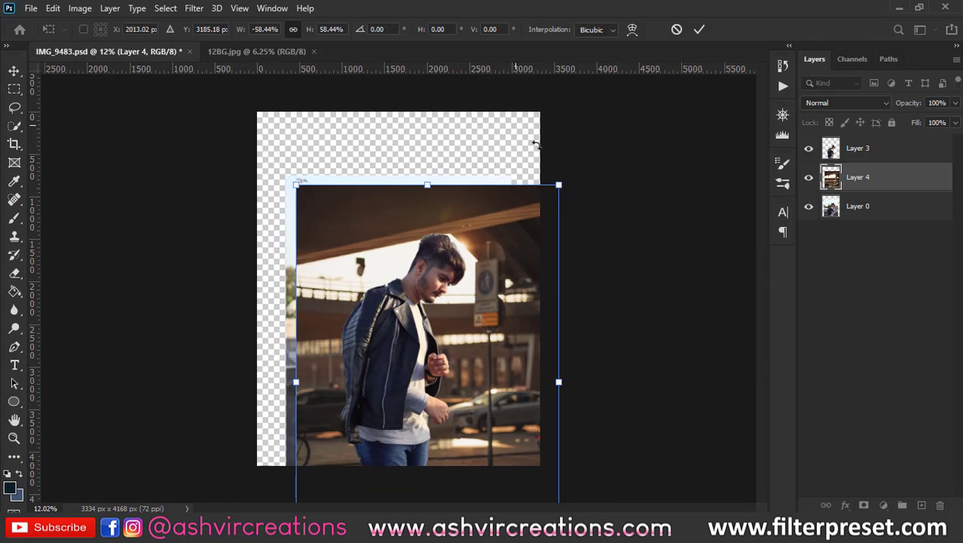
Step: Scale the background to about 64.1%, position it at about X 2032, Y 3290 px and apply the transform
drag(560, 183, 571, 165)
scroll(523, 230, up, 3)
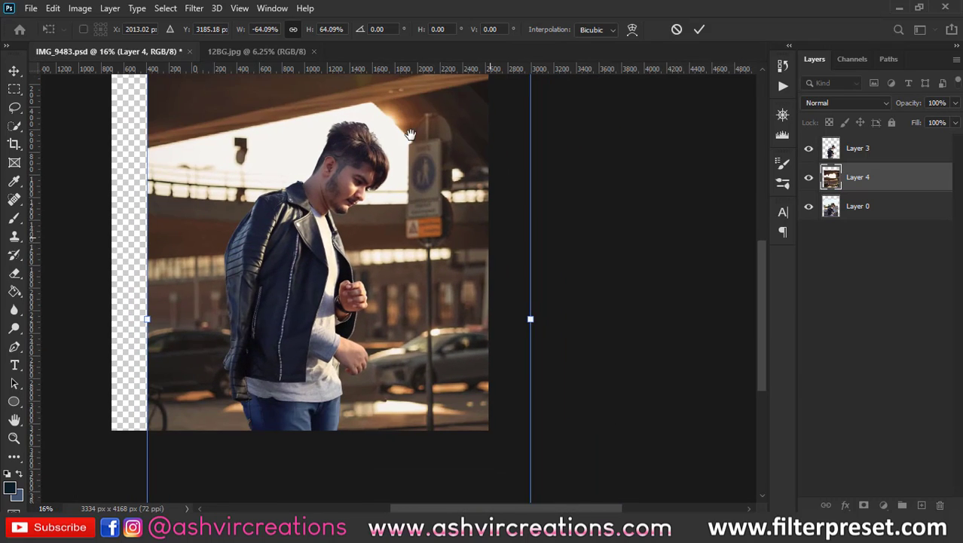
drag(411, 170, 411, 180)
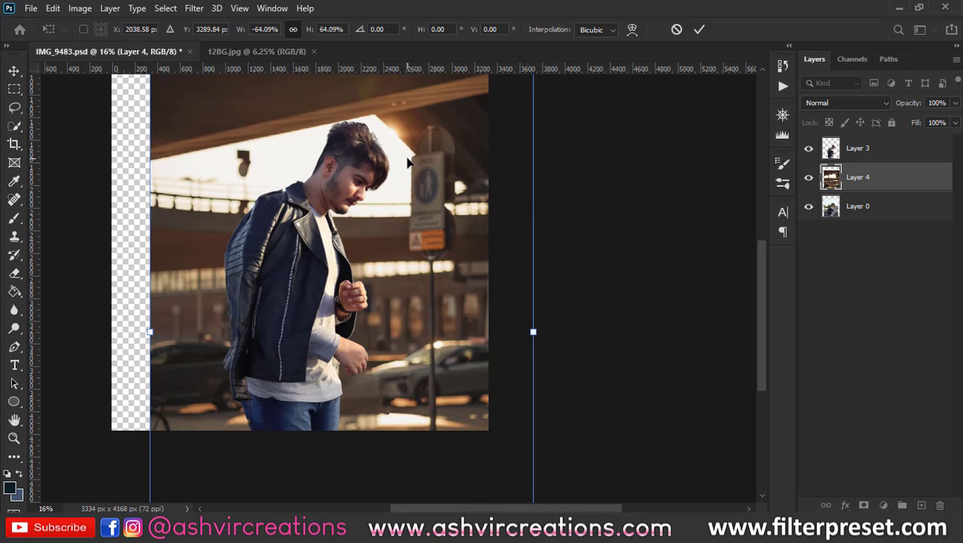
key(Left)
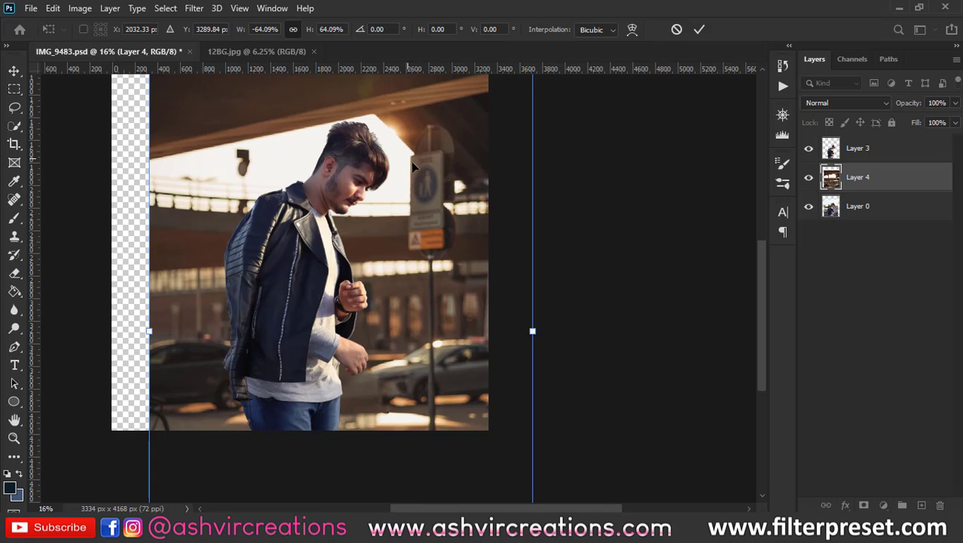
scroll(411, 161, down, 2)
scroll(462, 244, up, 1)
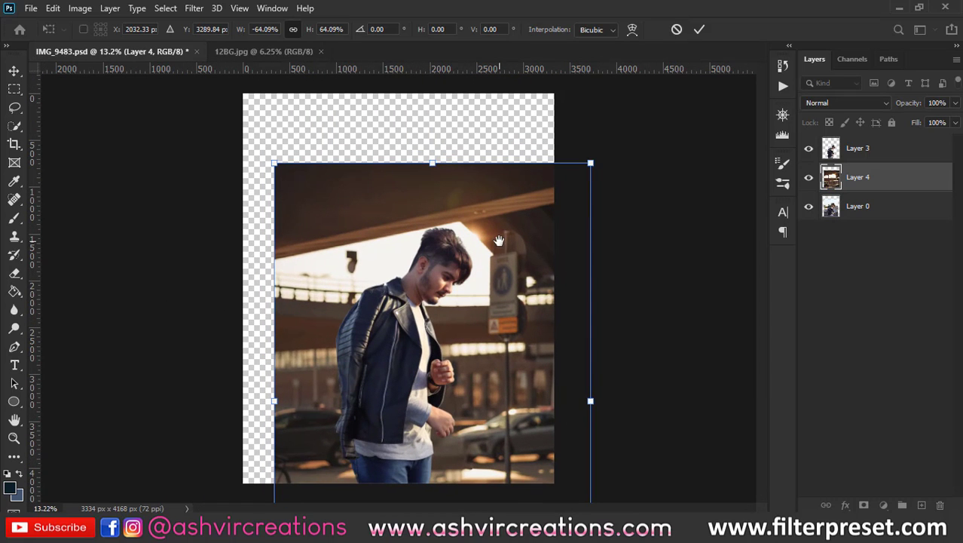
key(Return)
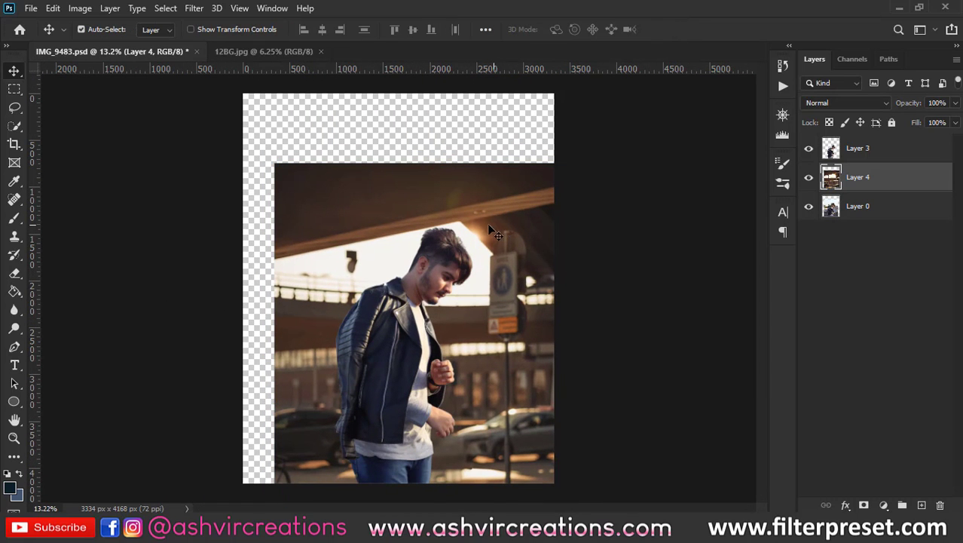
Step: Crop the composite at a 4:5 ratio to about 2736 x 3420 px, excluding the empty areas around the background
scroll(490, 251, up, 2)
drag(526, 265, 416, 177)
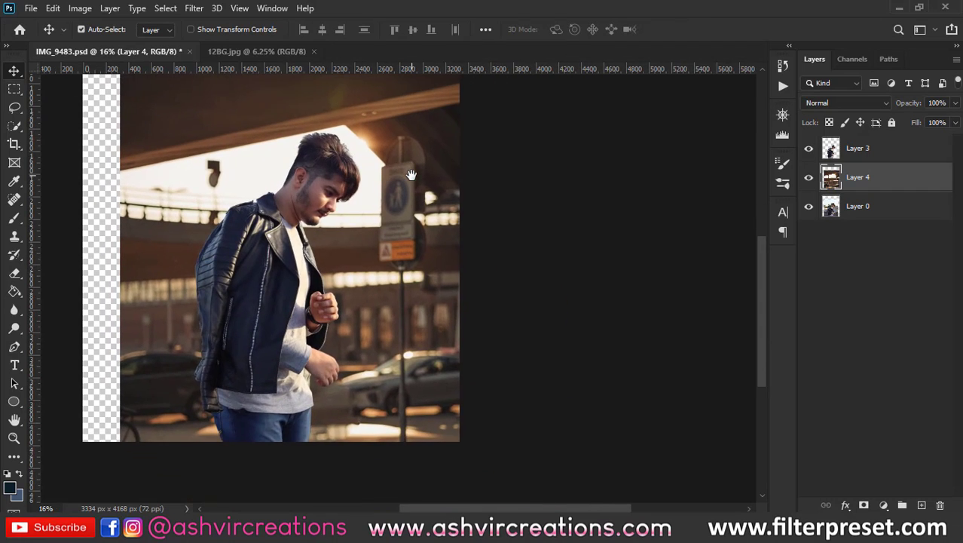
scroll(412, 178, down, 3)
click(13, 143)
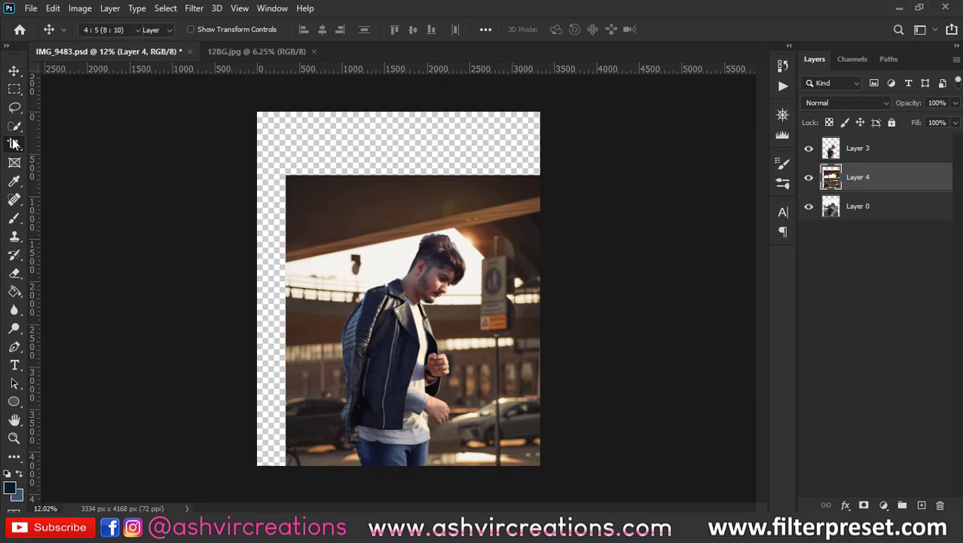
drag(258, 111, 279, 146)
key(ctrl+r)
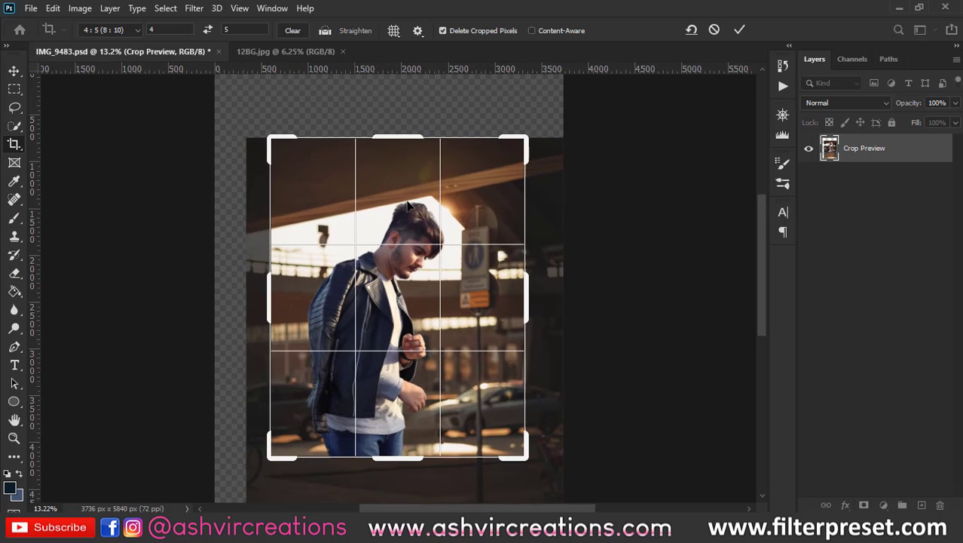
drag(430, 217, 369, 171)
drag(383, 128, 407, 279)
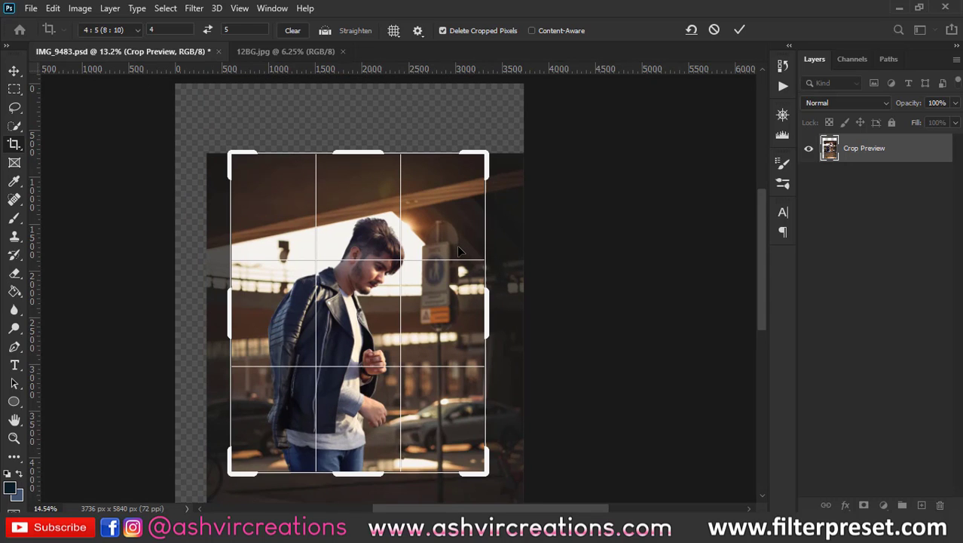
scroll(458, 247, up, 2)
click(739, 30)
key(v)
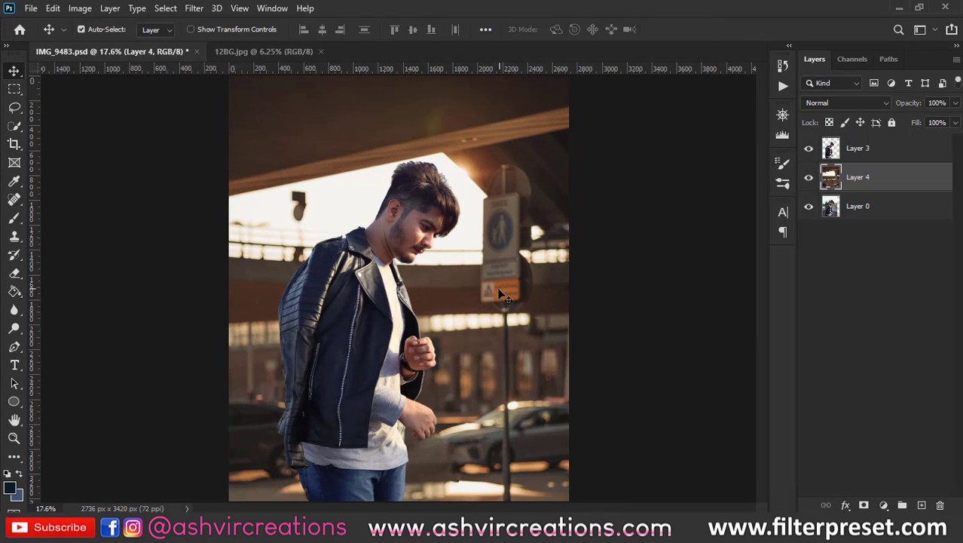
scroll(497, 287, up, 3)
drag(534, 301, 438, 175)
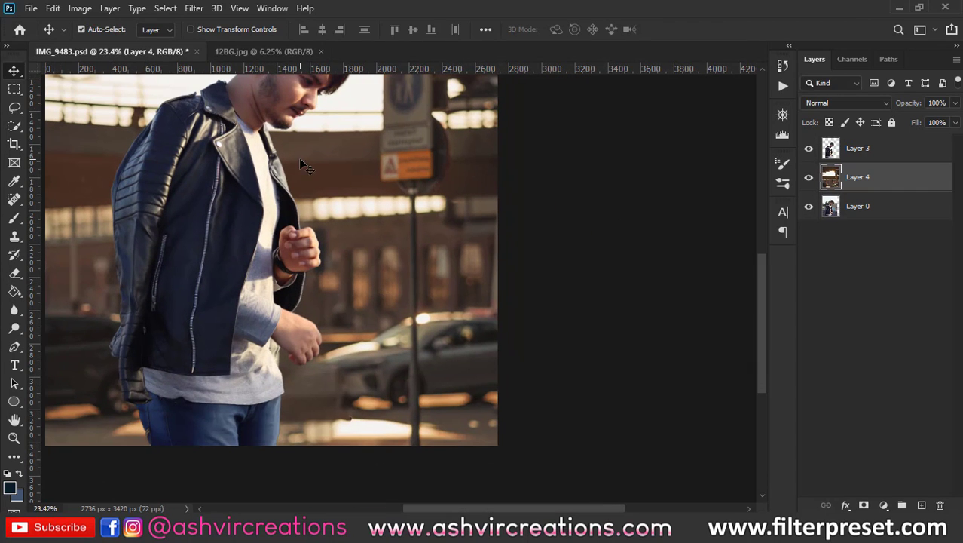
scroll(303, 165, down, 2)
scroll(406, 210, up, 4)
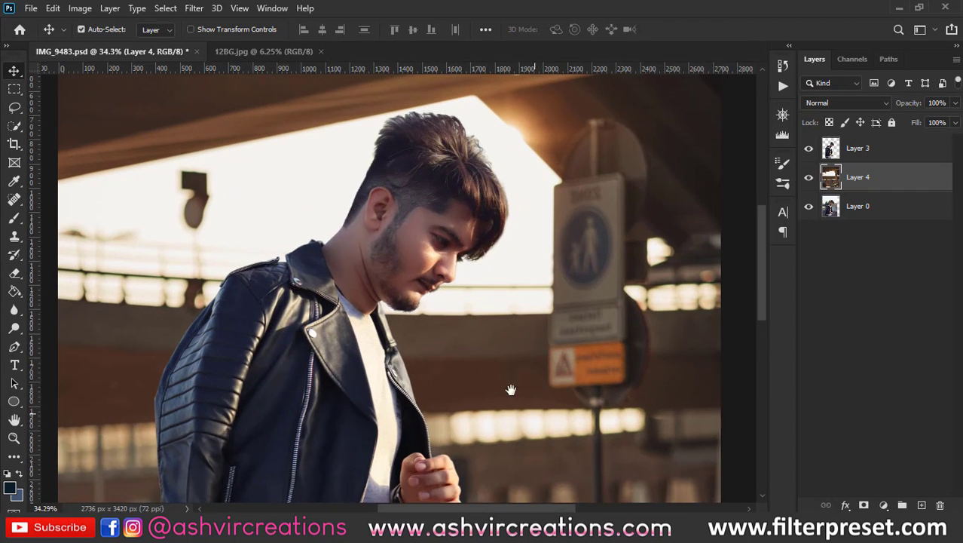
Step: Remove the dark speck above the bright road reflection on the background layer with the Clone Stamp tool
drag(510, 390, 368, 157)
drag(422, 313, 439, 147)
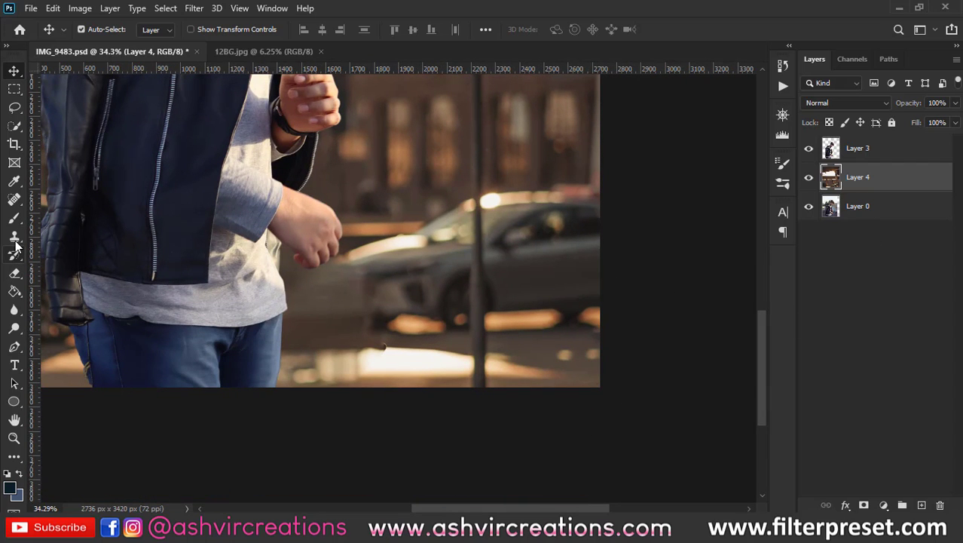
click(13, 236)
scroll(400, 347, up, 3)
right_click(392, 333)
click(472, 318)
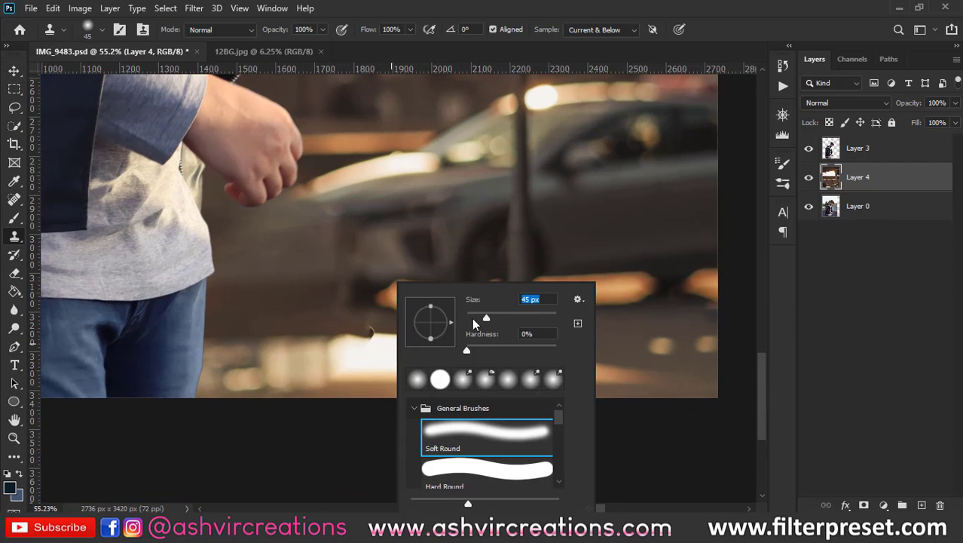
key(Return)
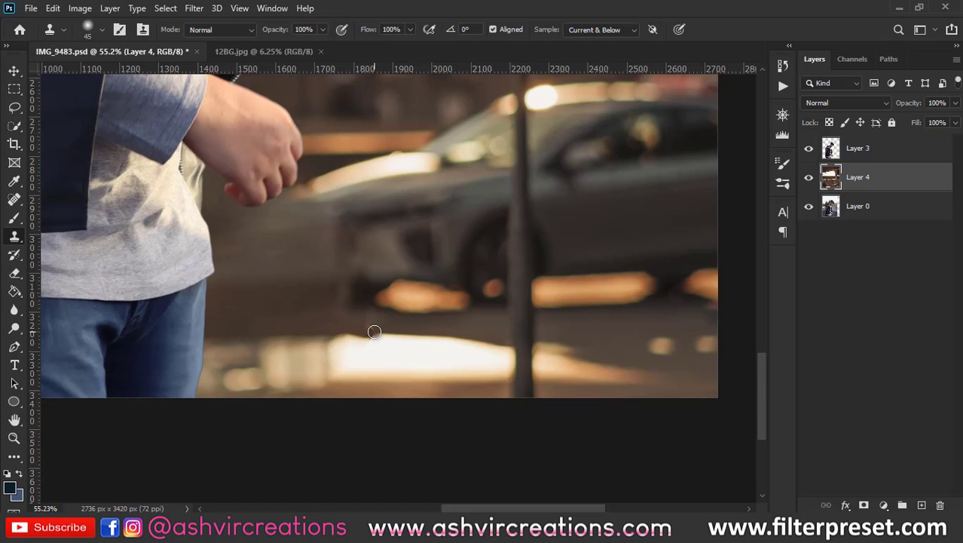
click(372, 332)
drag(370, 332, 372, 332)
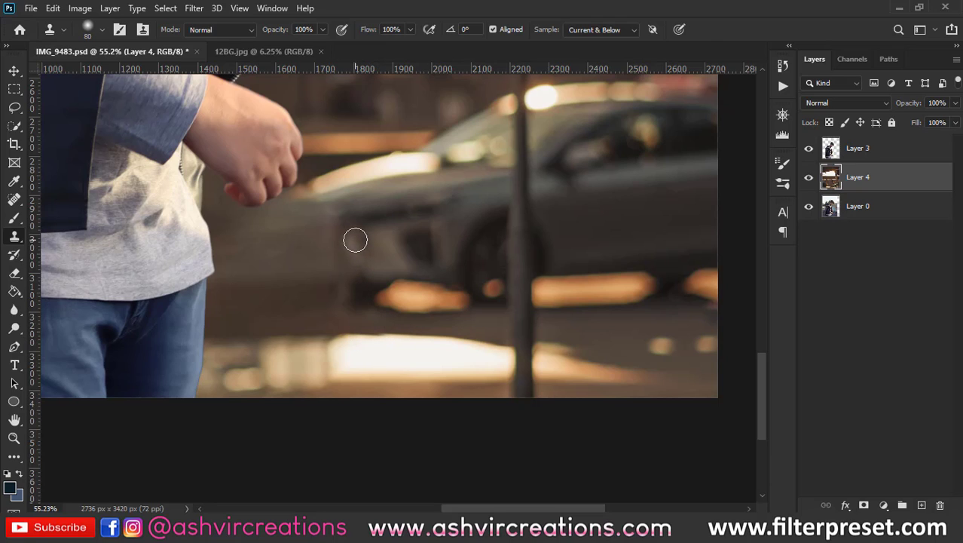
mouse_move(355, 240)
mouse_down()
mouse_move(362, 276)
mouse_move(361, 229)
mouse_up()
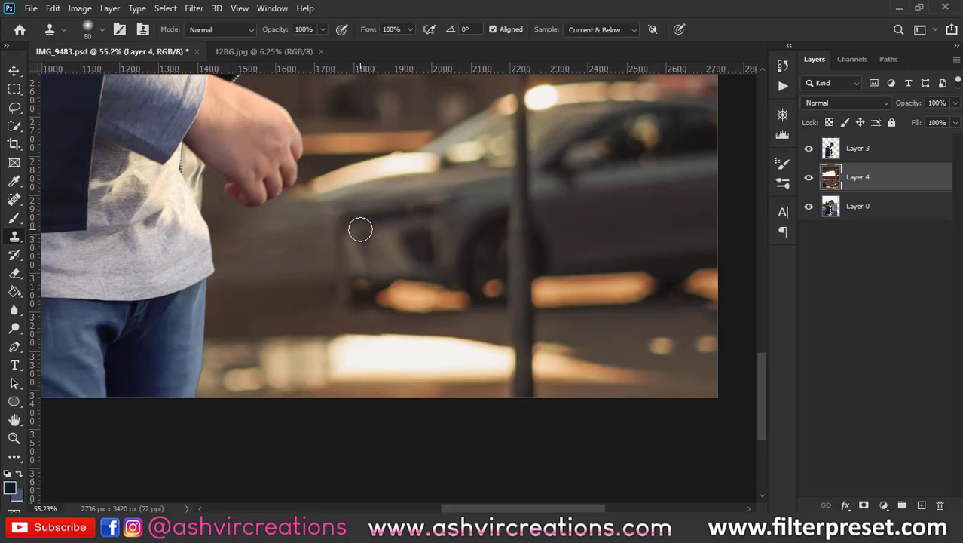
key(ctrl+z)
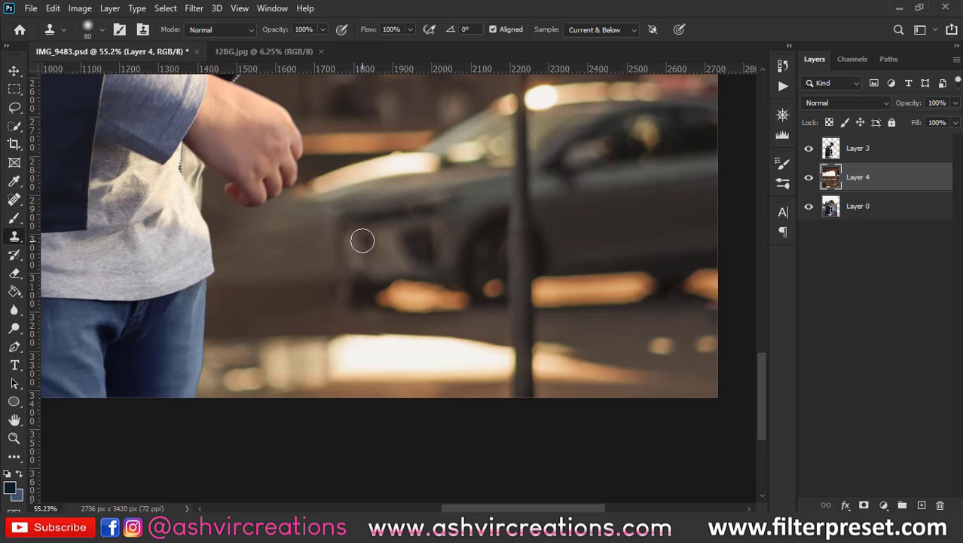
Step: Darken the background layer with Levels by setting the shadow input to 13, compare it with the original and apply
scroll(398, 317, down, 8)
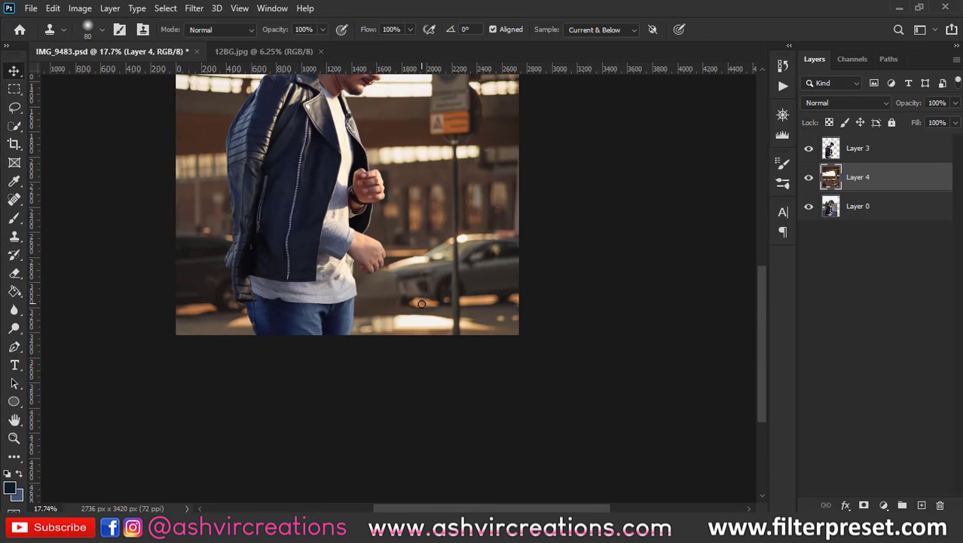
key(v)
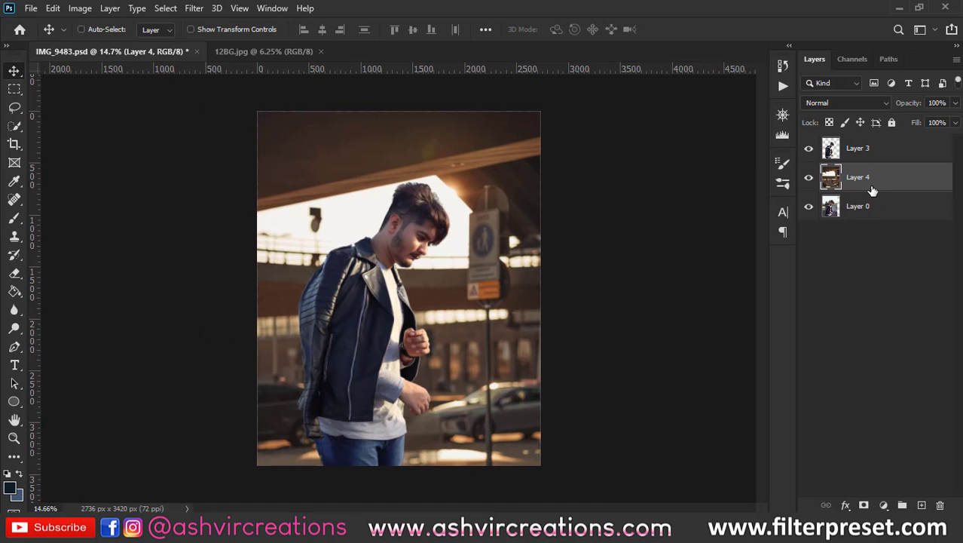
key(ctrl+l)
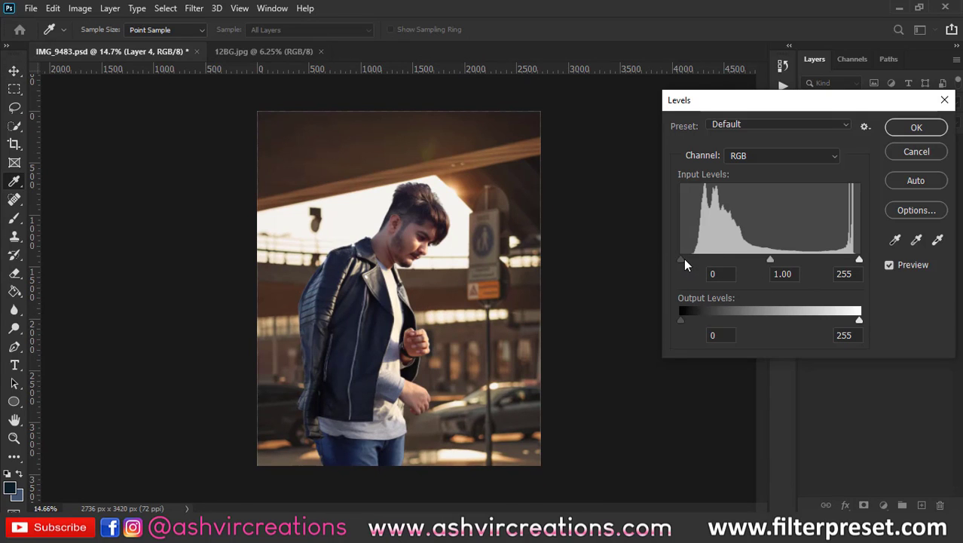
drag(682, 259, 689, 260)
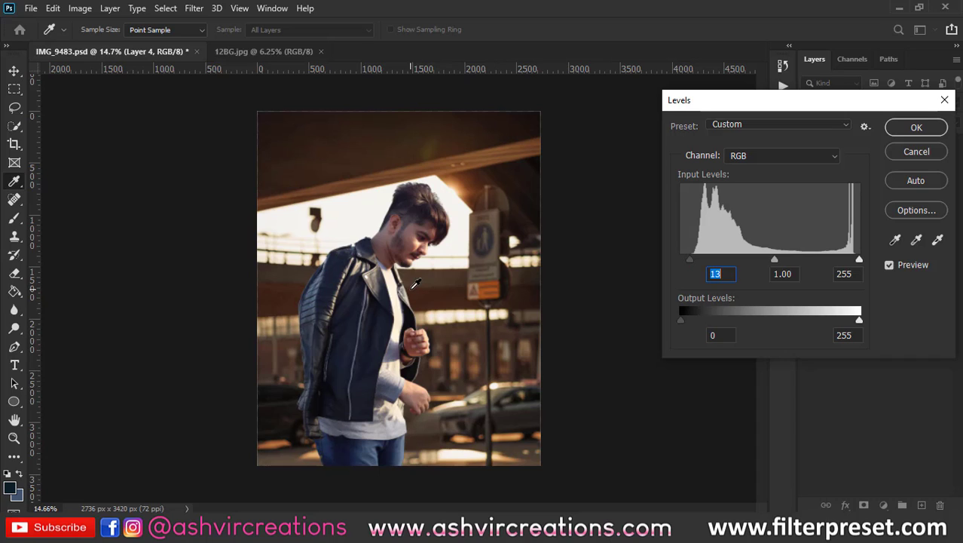
click(894, 265)
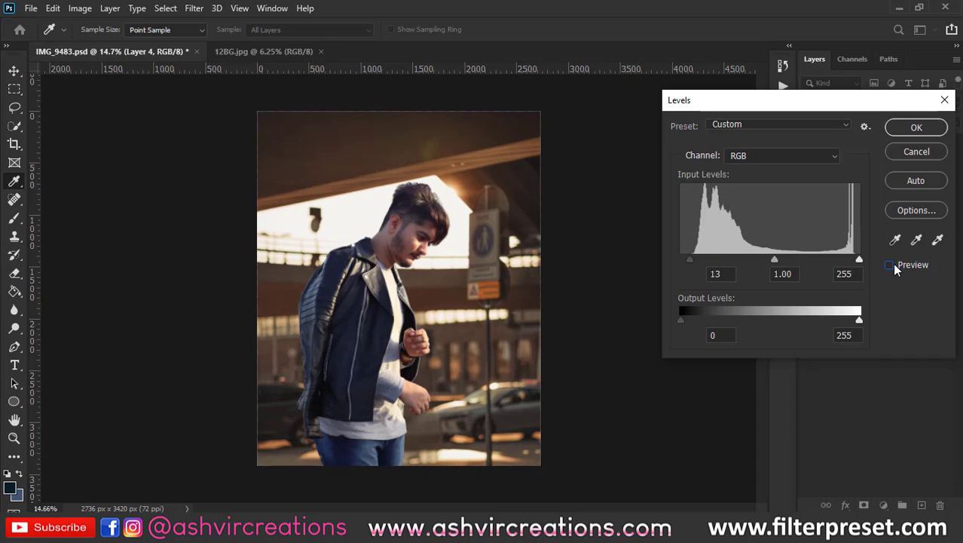
click(893, 266)
click(916, 130)
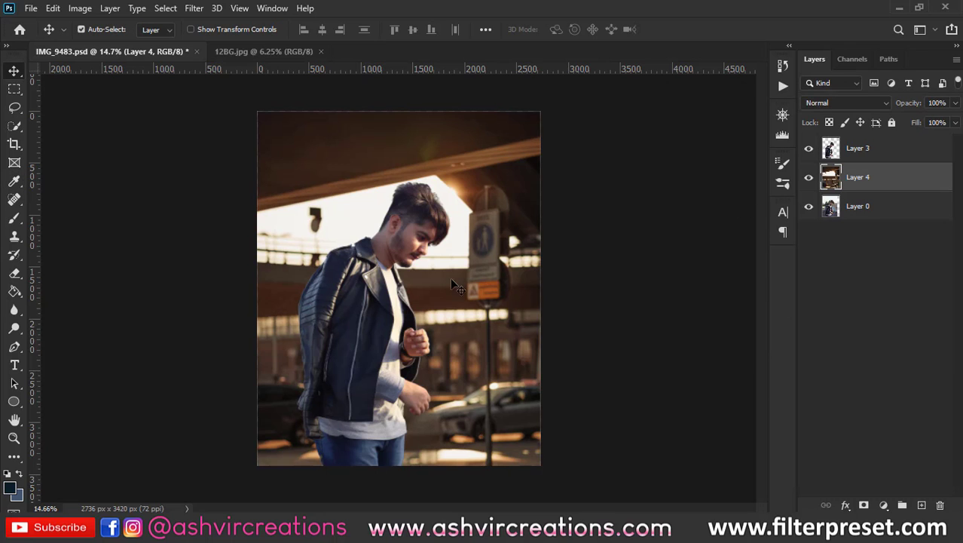
Step: Examine how the man's hair, face and overall brightness fit the darkened background and the sun glow behind his head
scroll(405, 285, up, 6)
scroll(441, 202, down, 4)
scroll(447, 210, down, 1)
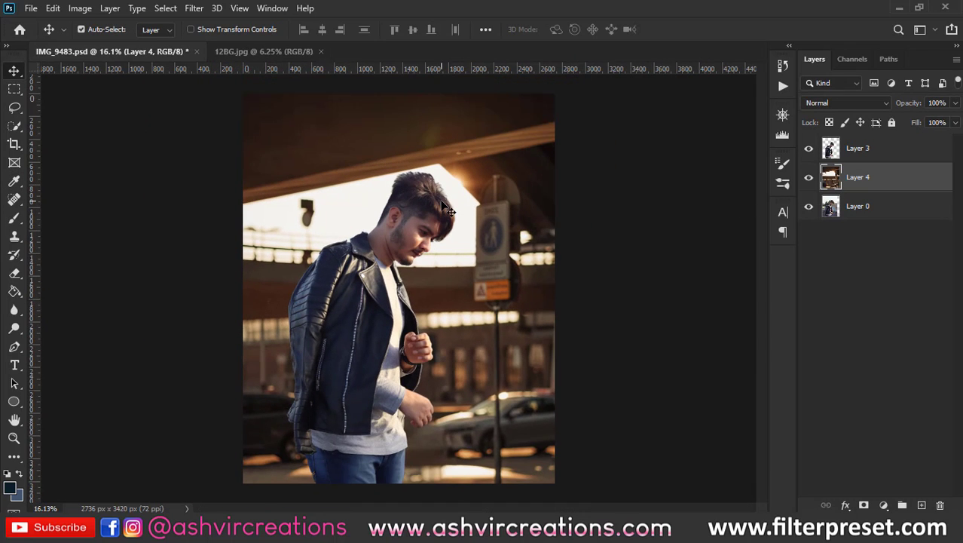
scroll(441, 202, up, 7)
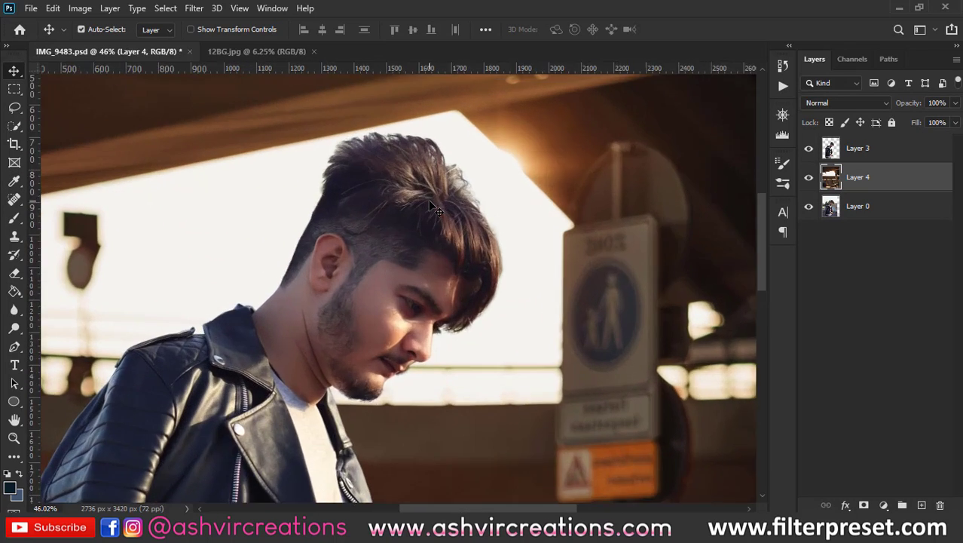
scroll(610, 264, down, 6)
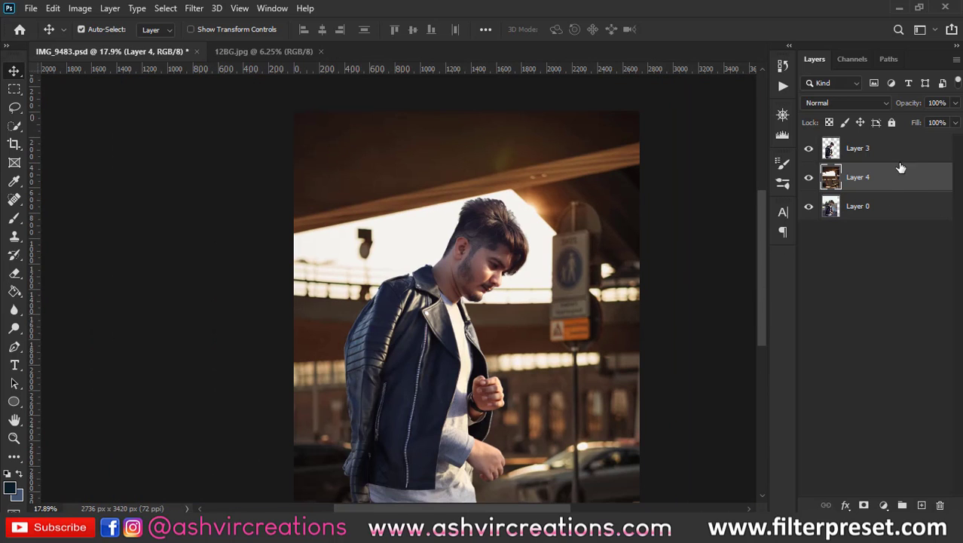
scroll(555, 230, down, 4)
scroll(458, 222, up, 5)
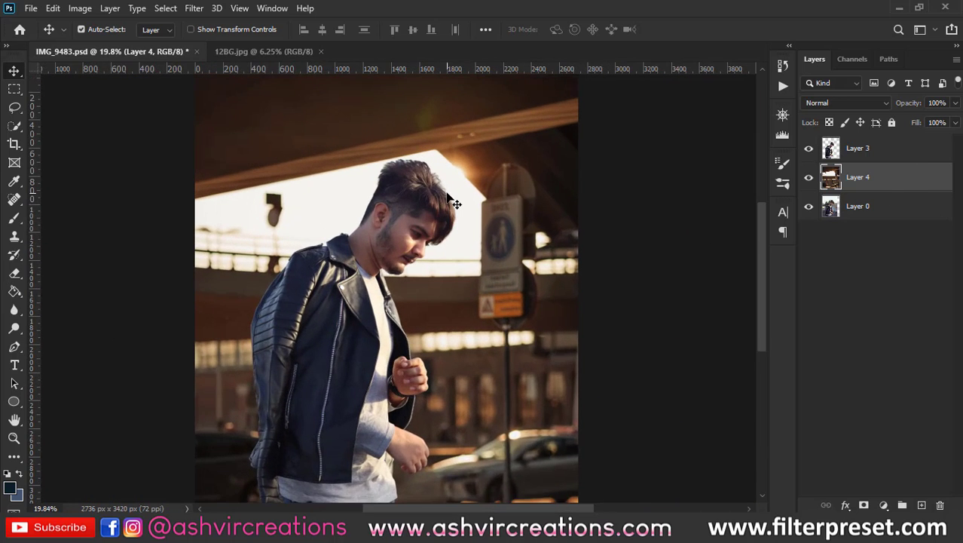
scroll(451, 198, up, 8)
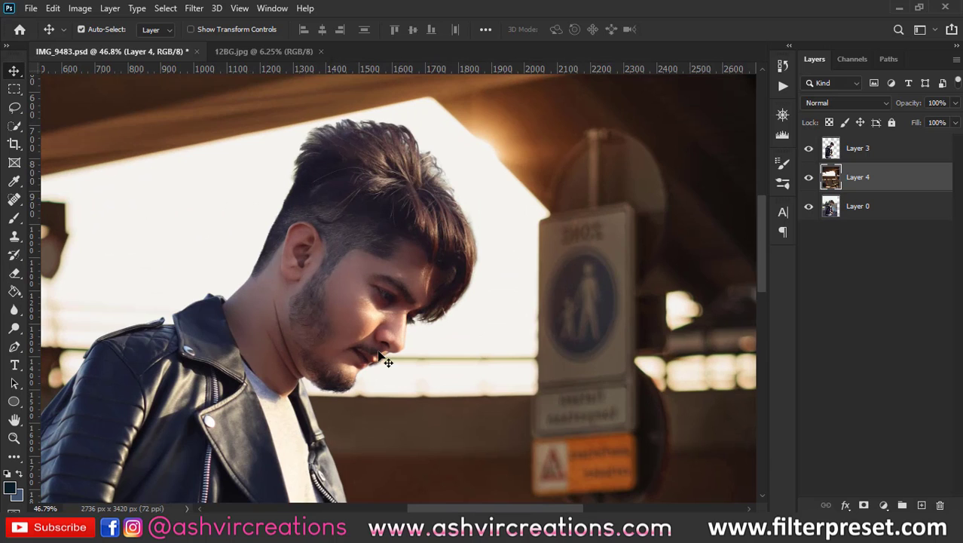
scroll(384, 360, up, 6)
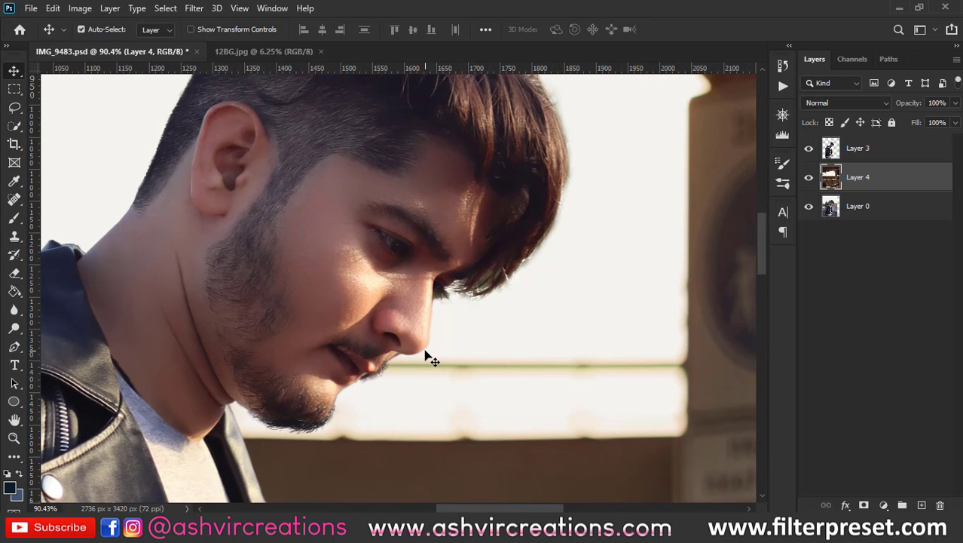
scroll(428, 348, down, 5)
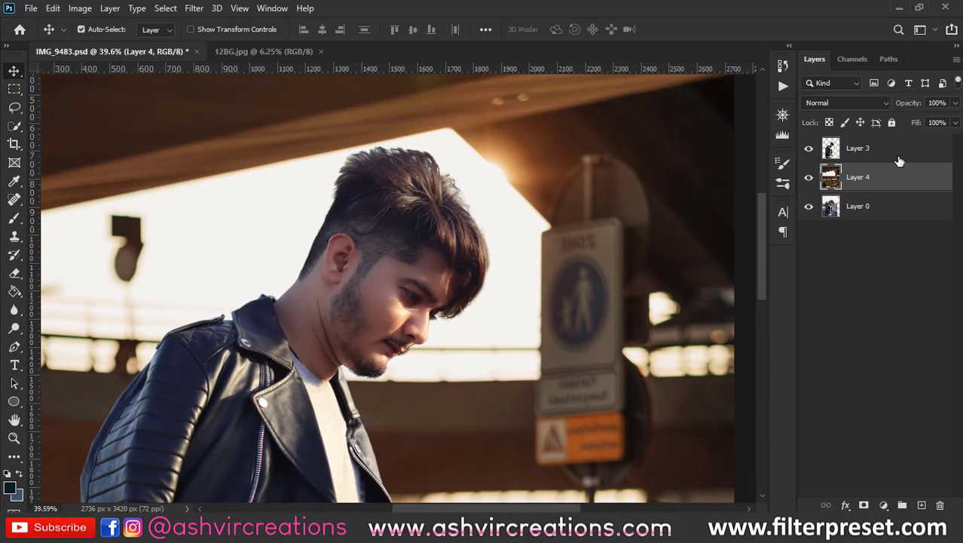
Step: Add a new layer above the man's cut-out and sample the orange of the sun glow as the brush colour
click(899, 150)
click(923, 505)
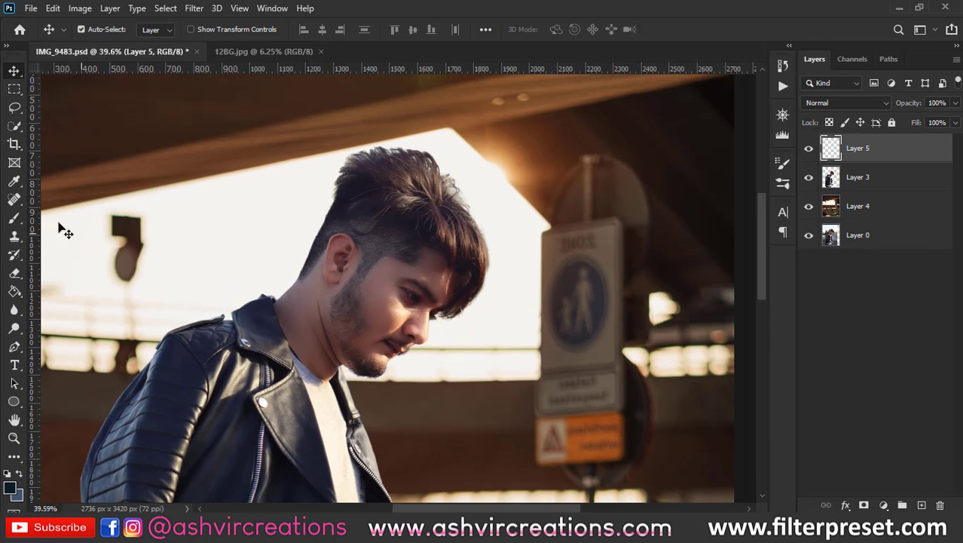
click(14, 218)
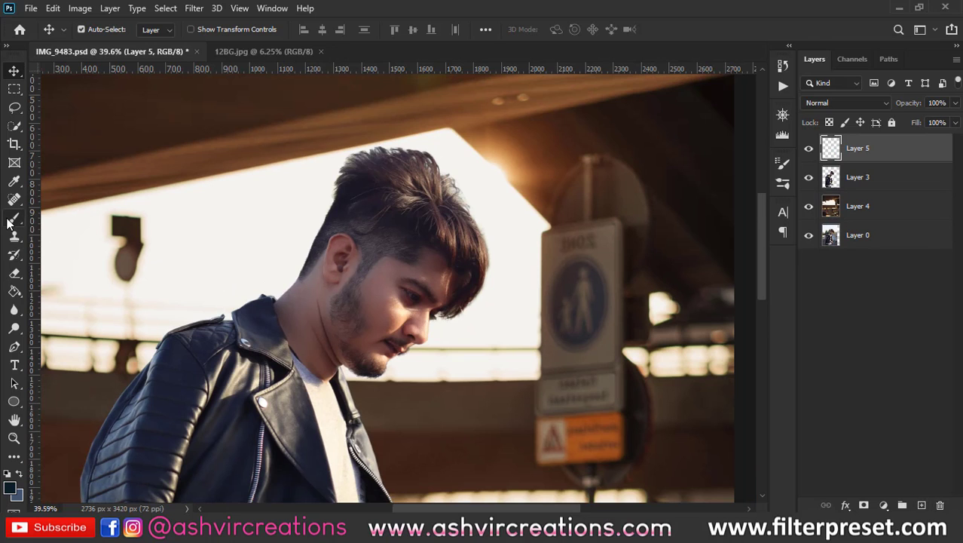
alt+click(507, 162)
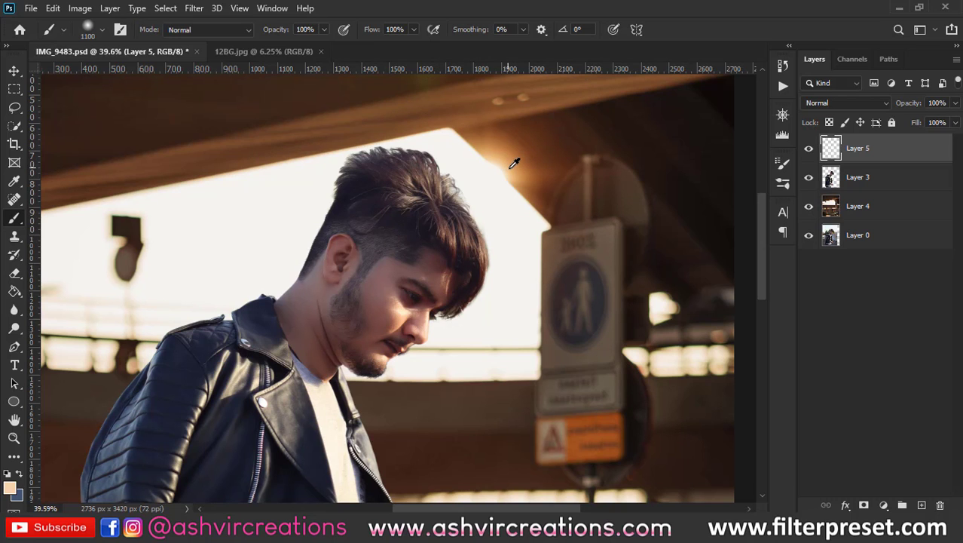
alt+click(515, 163)
Step: Paint one soft 400 px dab over the sun-facing edge of the hair and set its layer to Screen blending
key(bracketleft)
key(bracketleft)
key(bracketleft)
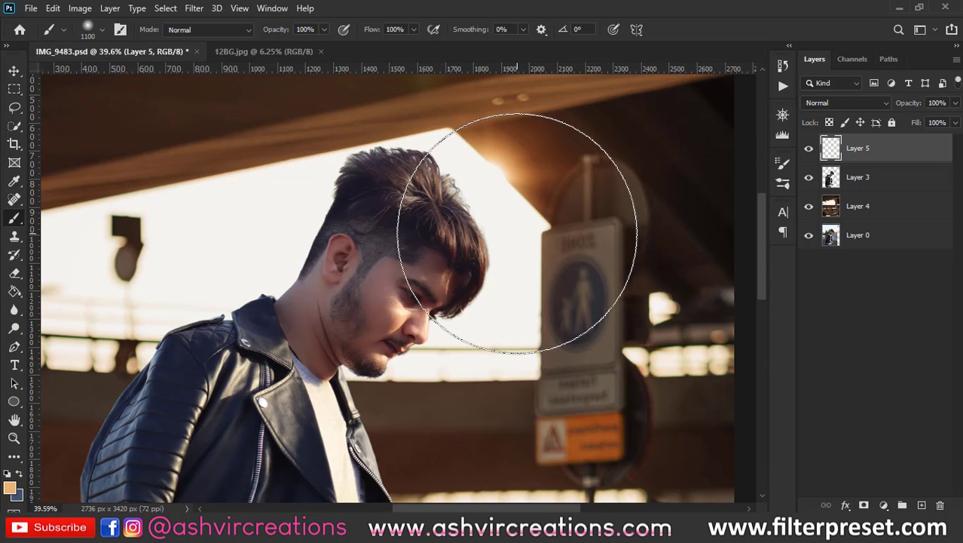
key(bracketleft)
key(bracketleft)
key(bracketleft)
key(bracketleft)
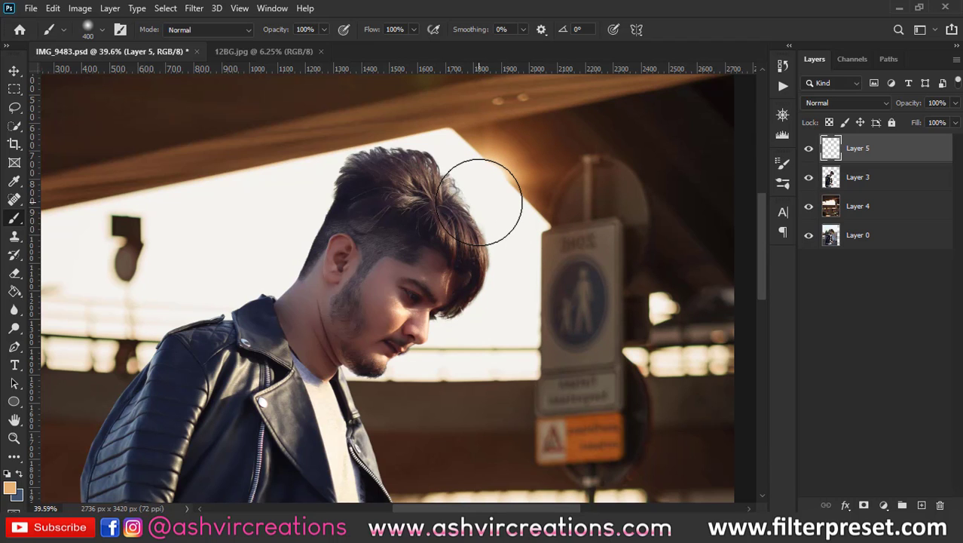
click(480, 202)
click(825, 106)
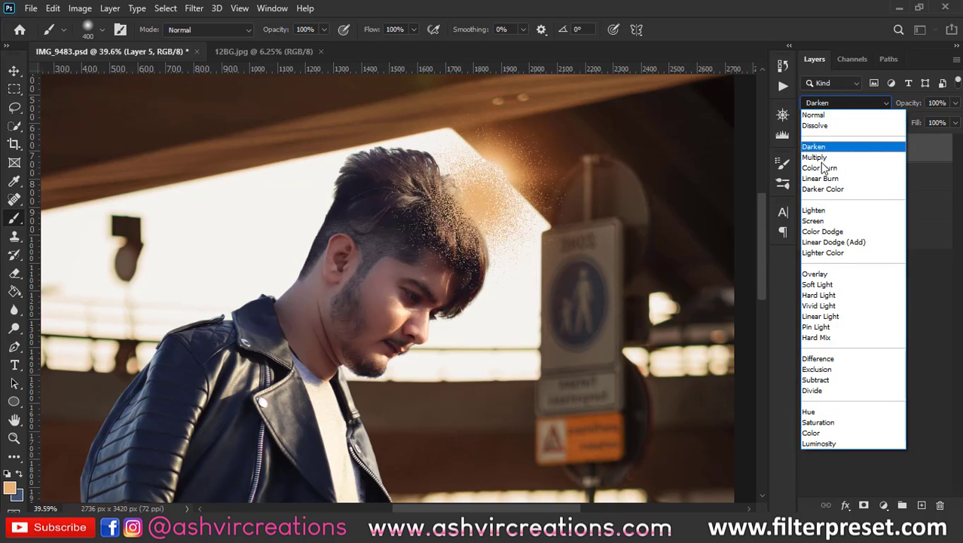
click(836, 218)
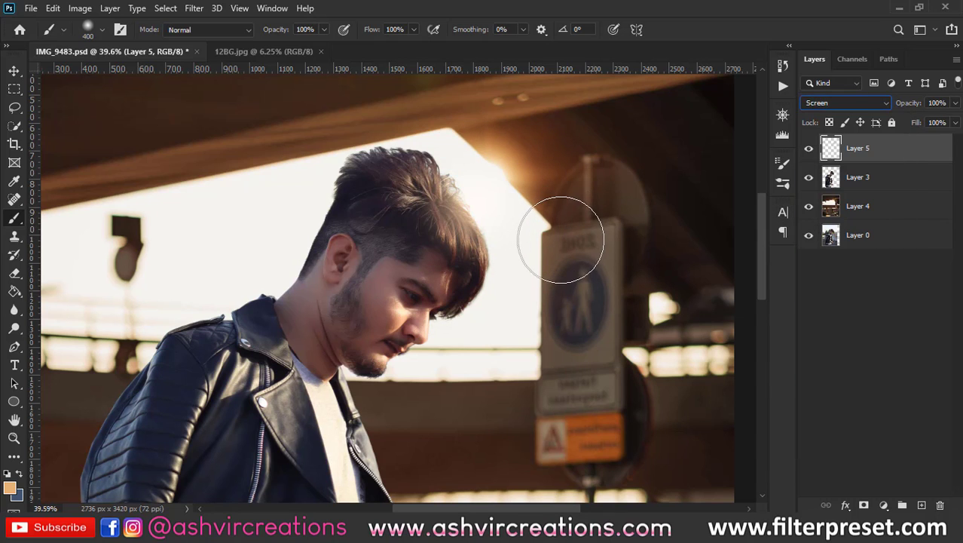
Step: Enlarge the painted glow slightly, nudge it up toward the sun, and compare the image with and without it
click(14, 70)
key(ctrl+t)
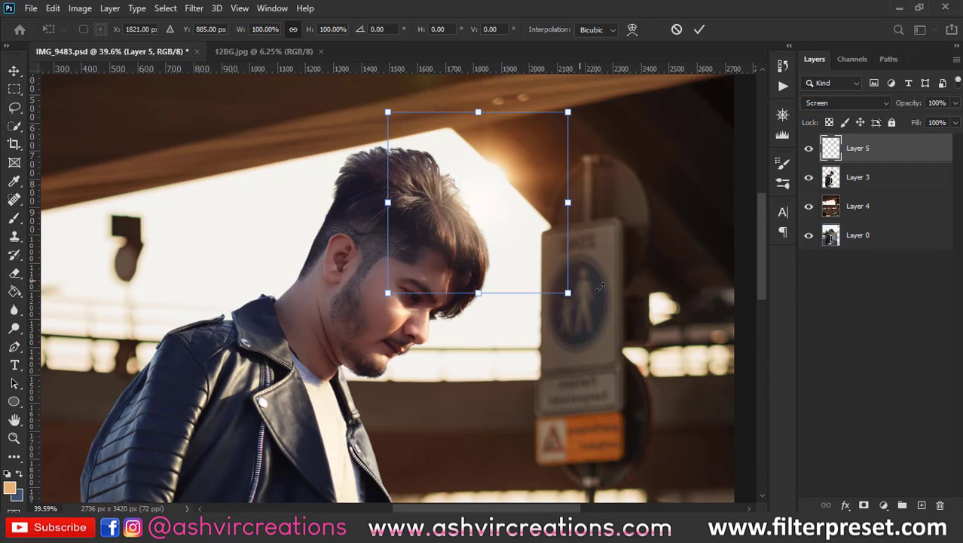
drag(568, 293, 576, 301)
mouse_move(497, 210)
mouse_down()
mouse_move(522, 182)
mouse_move(500, 202)
mouse_up()
key(Return)
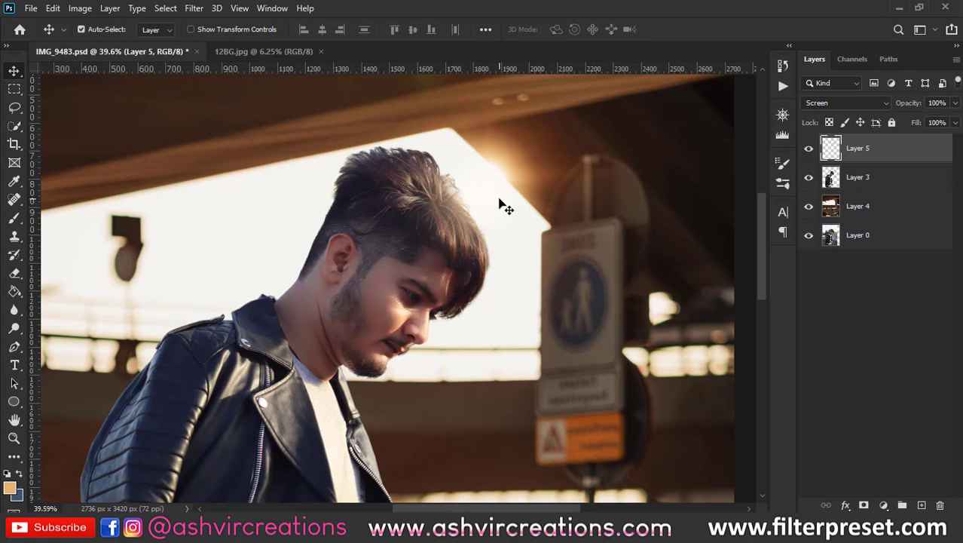
click(810, 148)
click(809, 149)
Step: Clip the glow layer to the man's cut-out layer with a clipping mask
scroll(512, 209, up, 3)
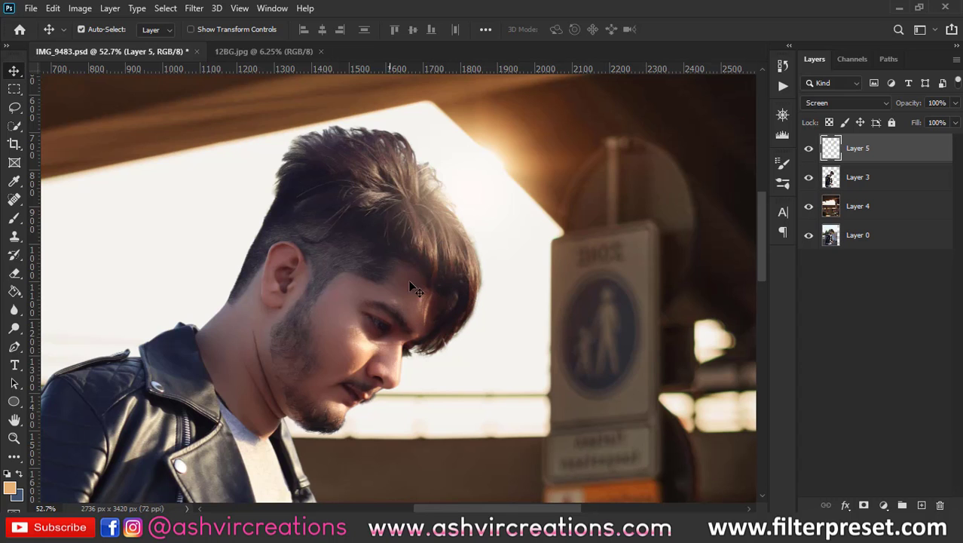
right_click(900, 162)
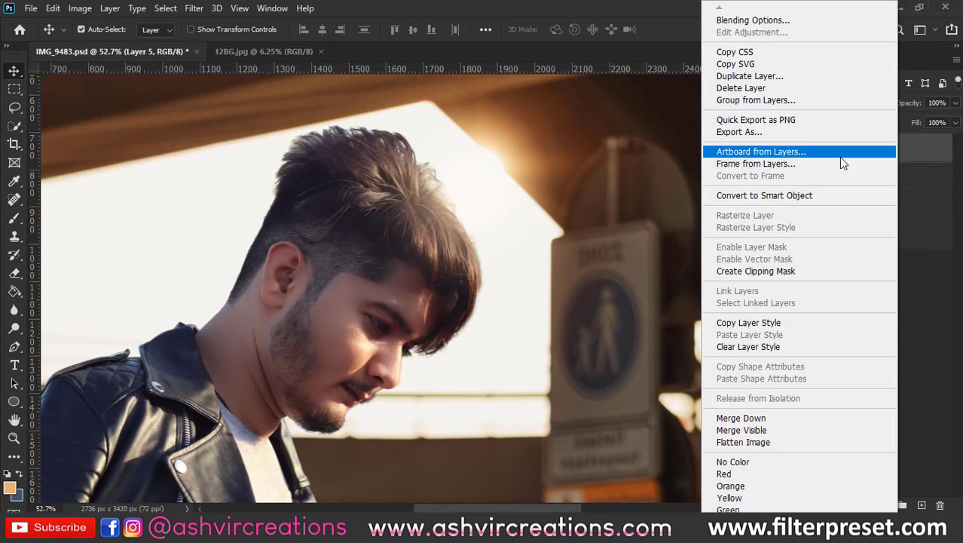
click(769, 274)
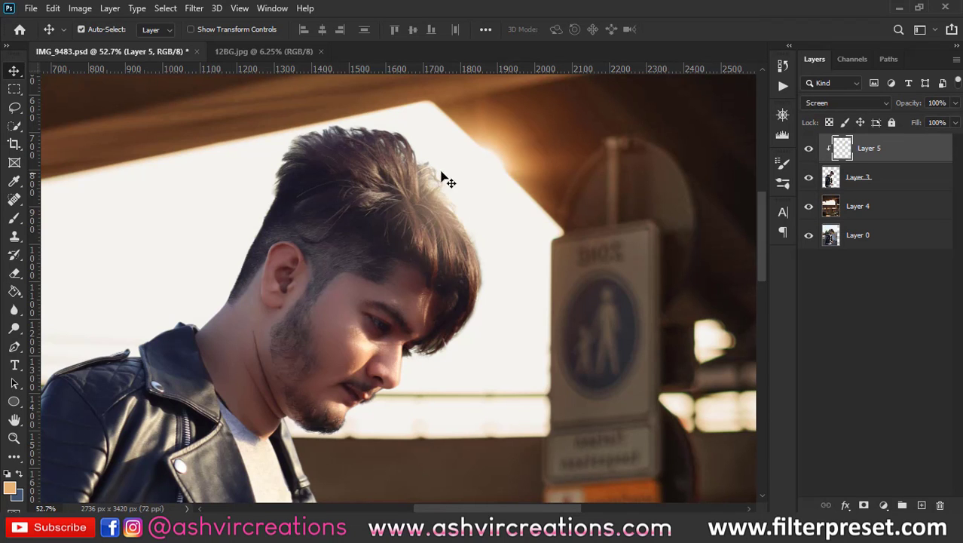
Step: Examine how the clipped glow blends the man's hair, face and jacket with the background light
scroll(462, 211, down, 1)
scroll(475, 263, down, 1)
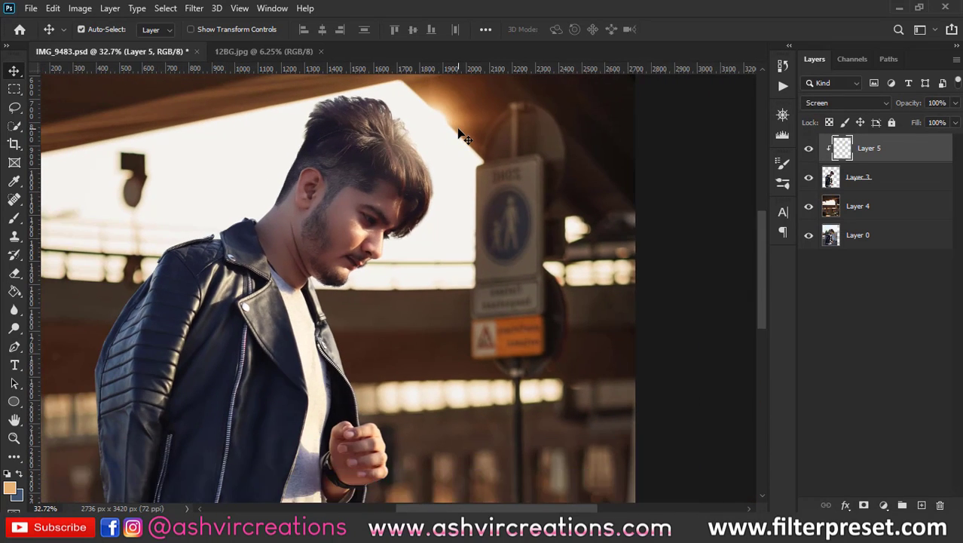
drag(459, 138, 459, 222)
scroll(458, 213, down, 2)
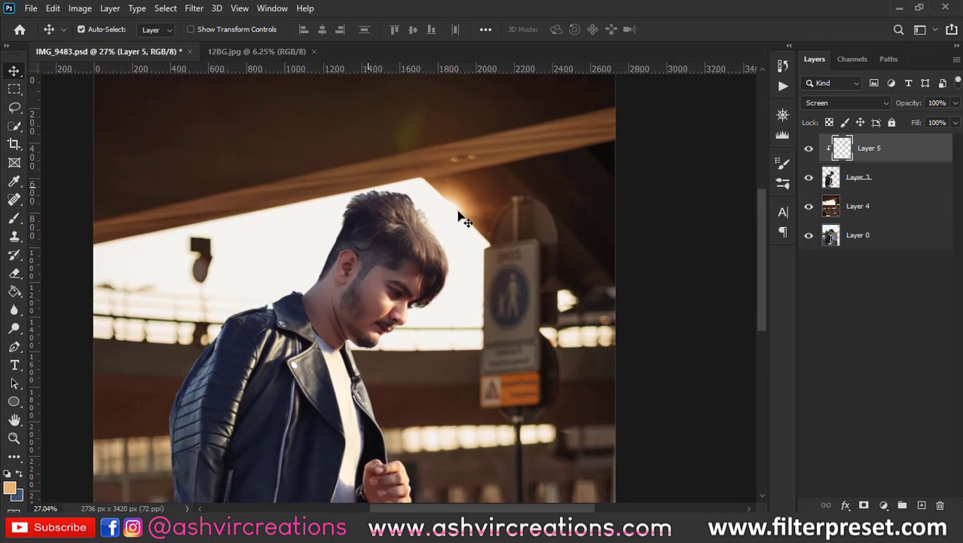
scroll(459, 215, up, 2)
drag(471, 279, 462, 233)
scroll(433, 180, up, 4)
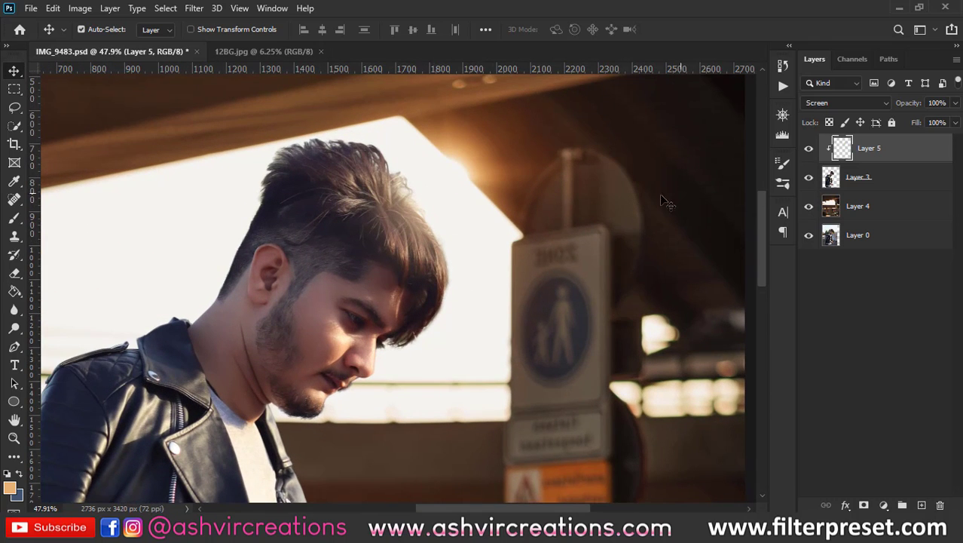
drag(486, 308, 473, 217)
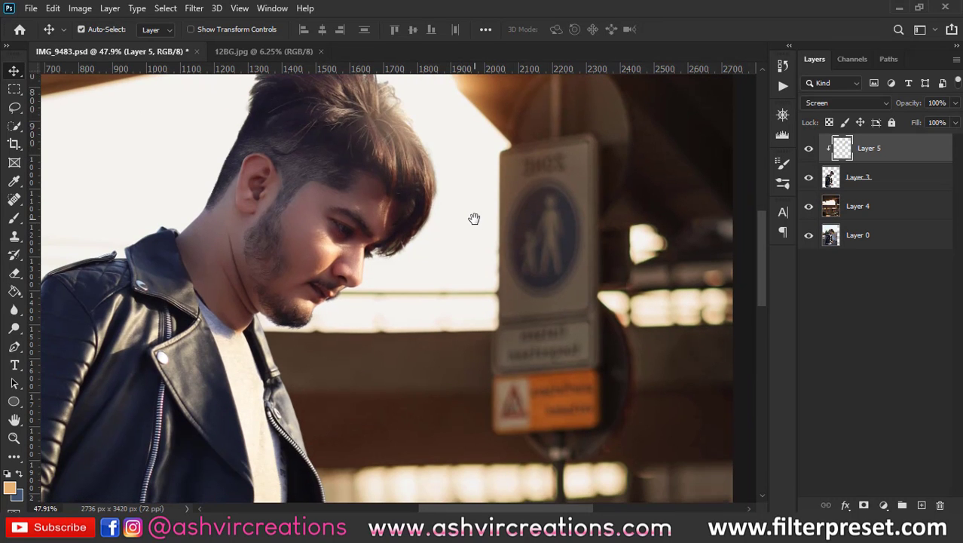
Step: Compare the man's hair and face with and without the clipped glow, up close and in the full frame
scroll(474, 218, down, 2)
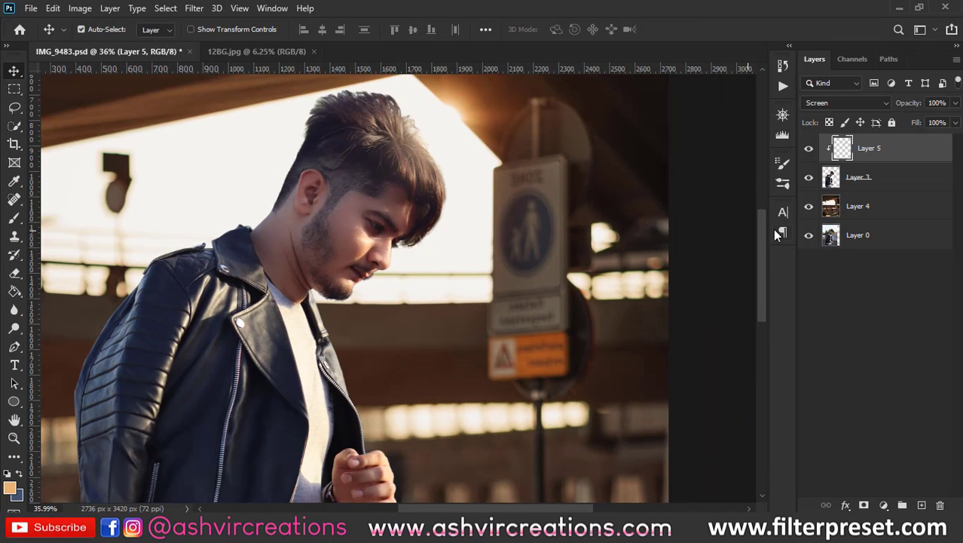
scroll(540, 212, down, 2)
scroll(530, 209, up, 1)
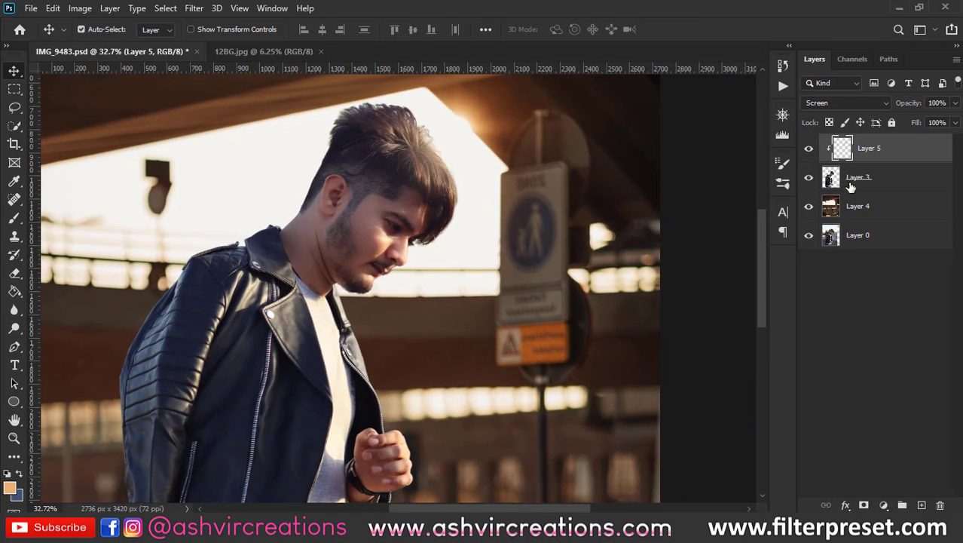
click(810, 155)
scroll(750, 170, down, 3)
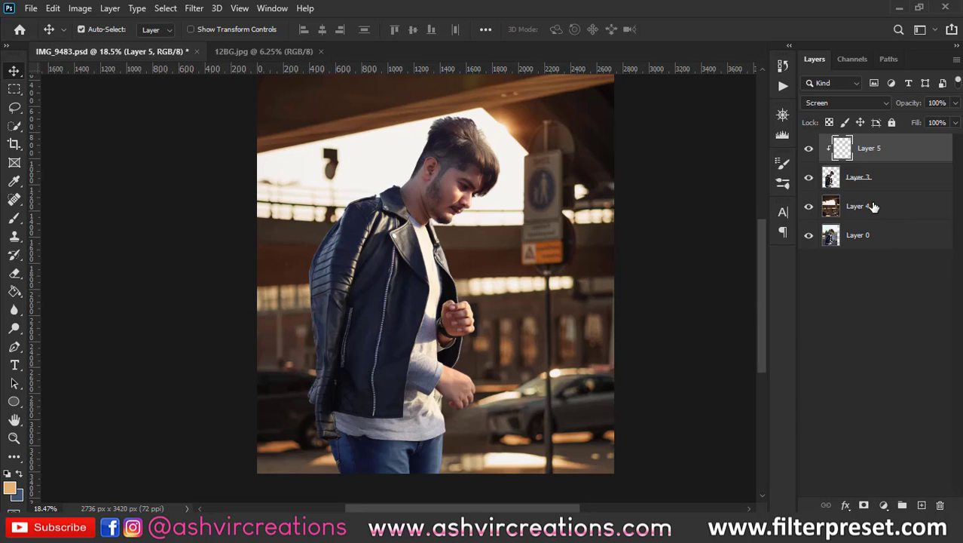
Step: Try a Color Lookup adjustment layer using one of the FP AVC 2020 3D LUTs over the whole image
click(883, 505)
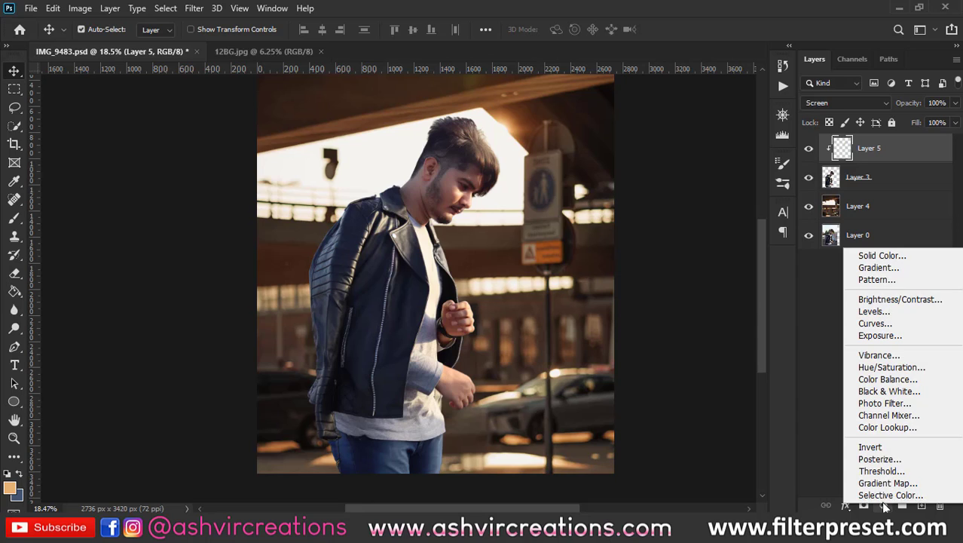
click(879, 428)
click(655, 168)
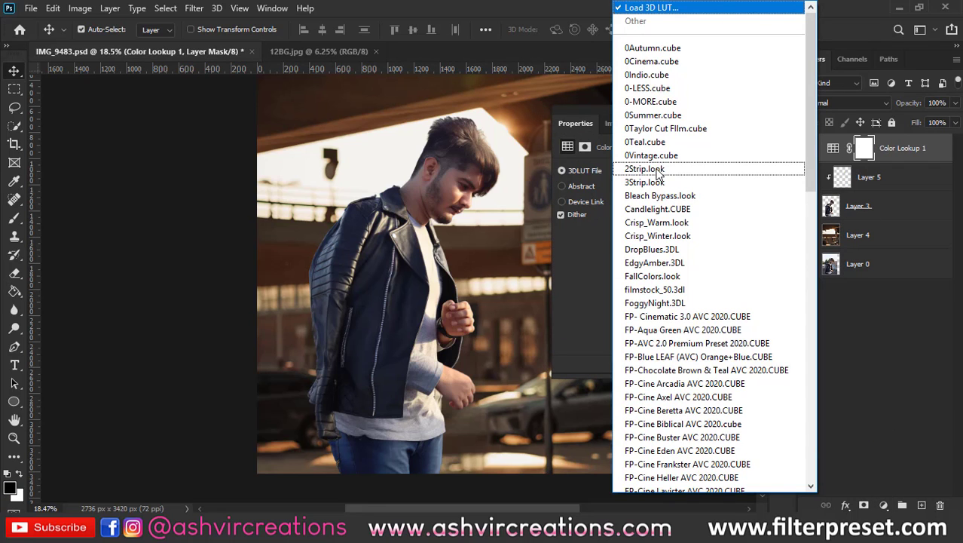
scroll(658, 172, down, 6)
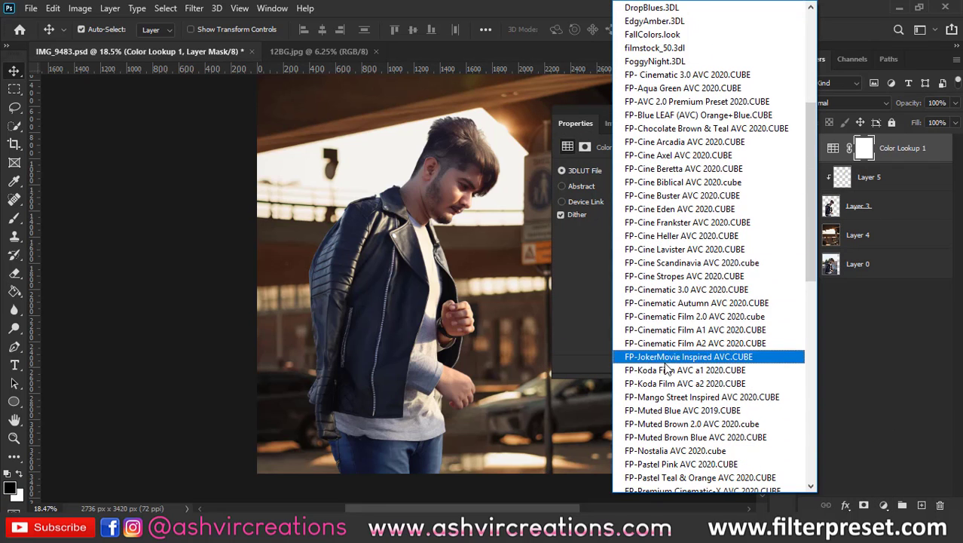
scroll(667, 367, down, 2)
scroll(668, 388, down, 2)
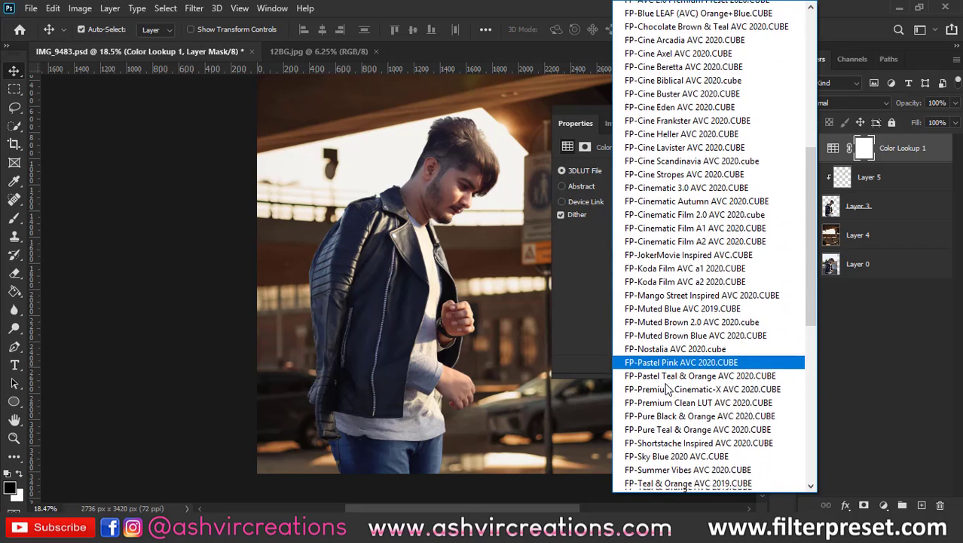
click(671, 383)
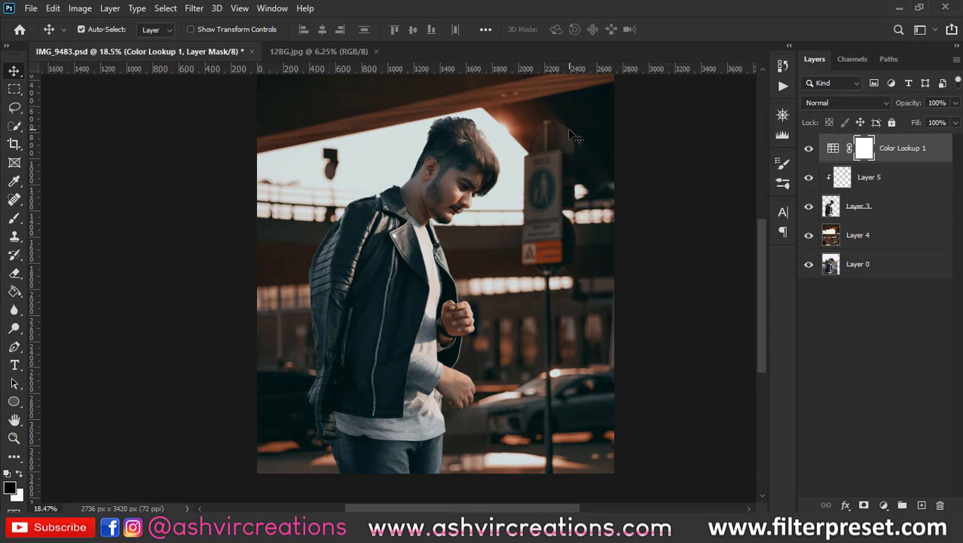
Step: Compare the image with and without the Color Lookup grade, and delete the adjustment layer
scroll(569, 129, down, 2)
scroll(570, 130, up, 12)
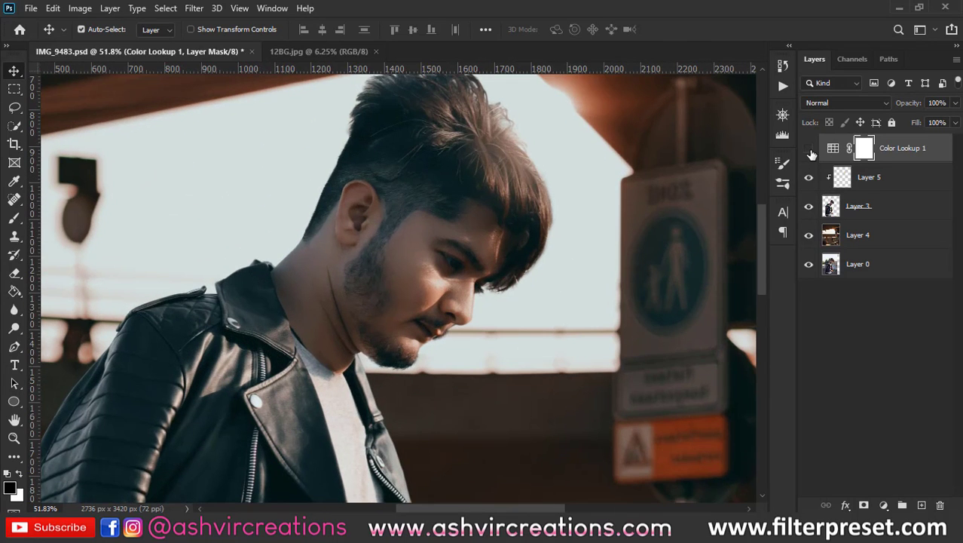
click(810, 150)
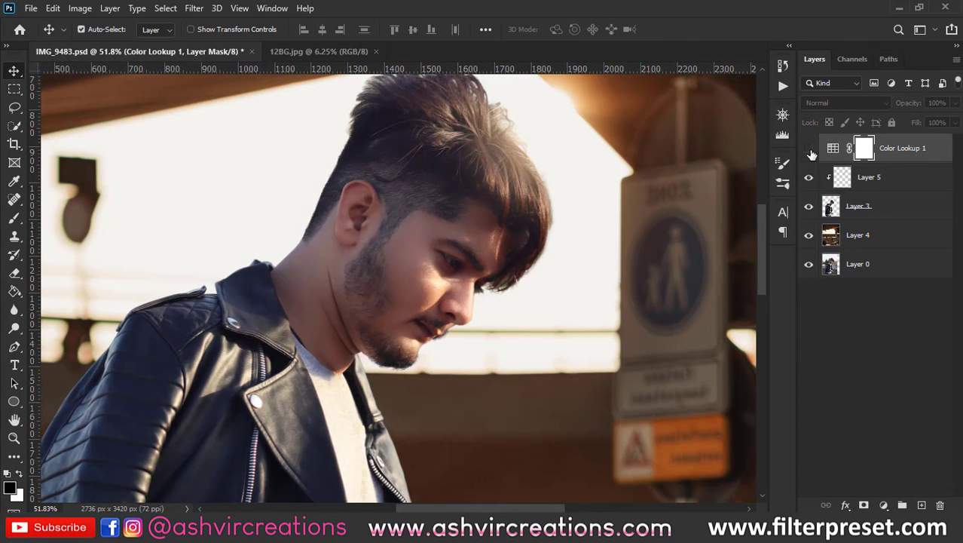
click(810, 150)
scroll(504, 212, down, 4)
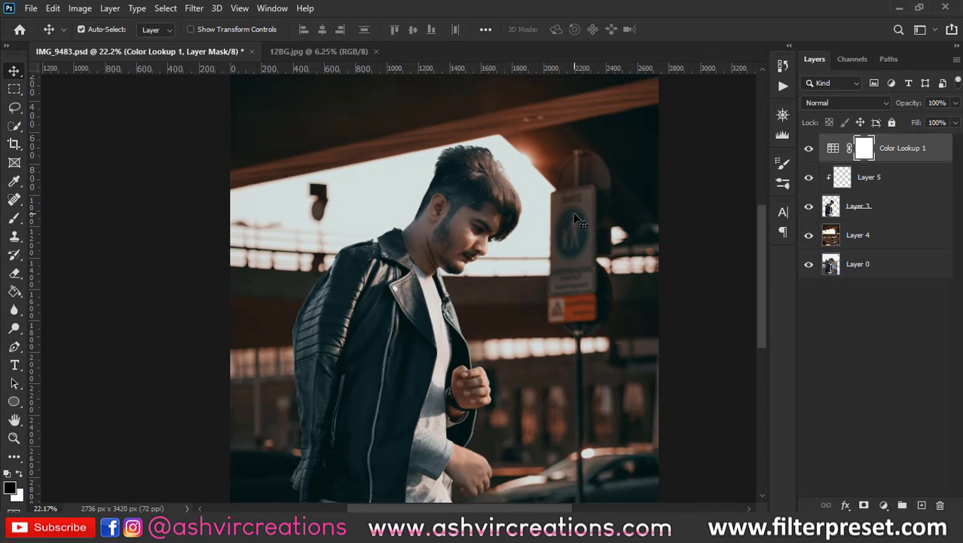
scroll(574, 220, up, 1)
key(Delete)
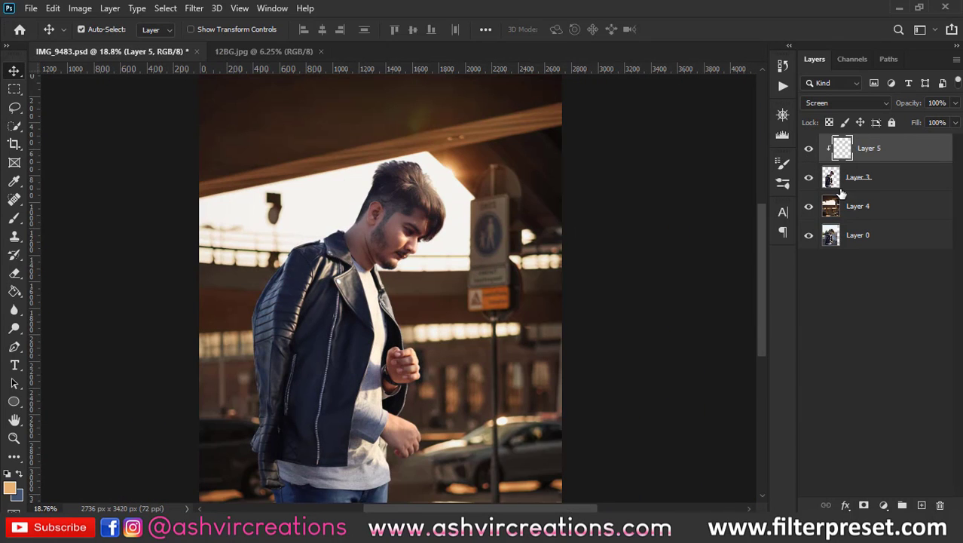
Step: Merge the glow, the cut-out man and the street background layers into a single layer
shift+click(855, 206)
right_click(855, 206)
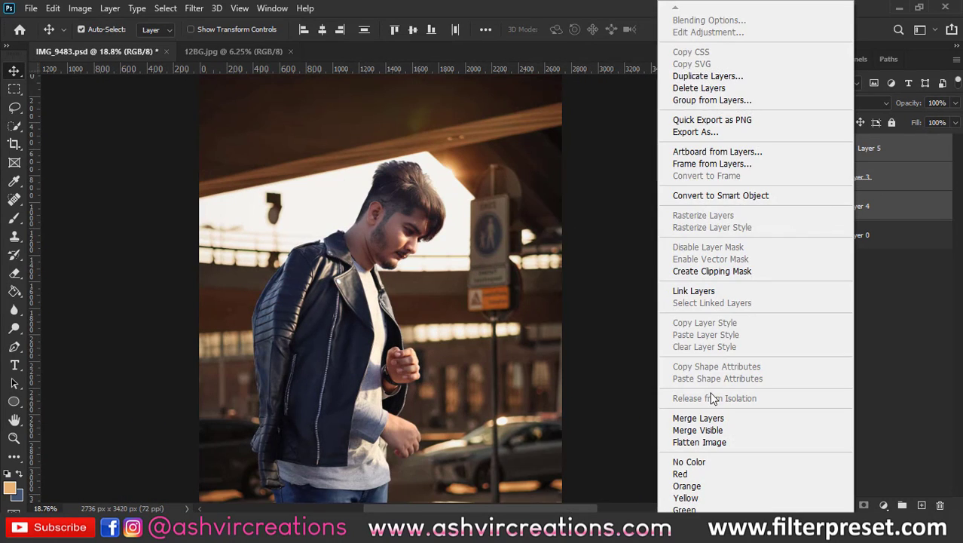
click(707, 419)
scroll(536, 279, down, 1)
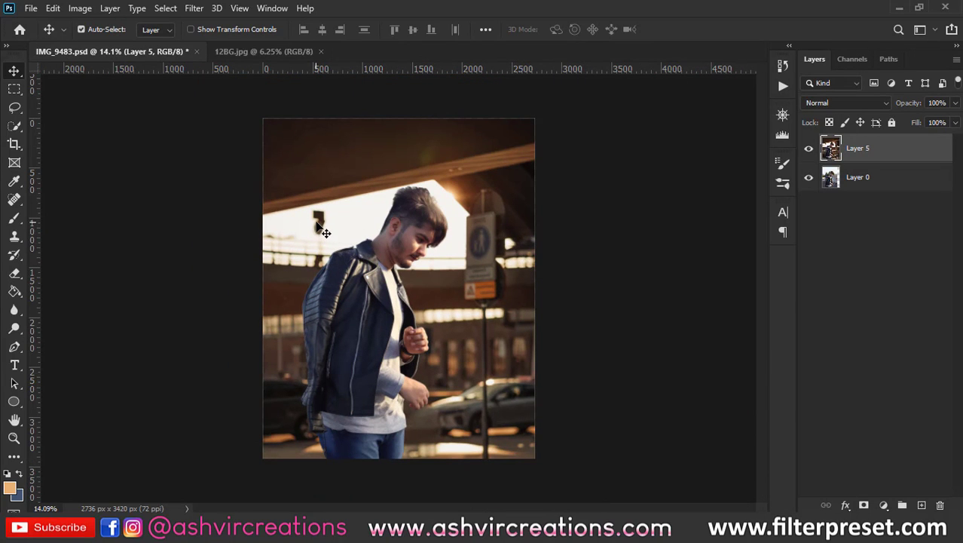
Step: Open the light-leak image 44, bring it into the composite as a new layer and set its blending to Screen
click(32, 8)
click(44, 36)
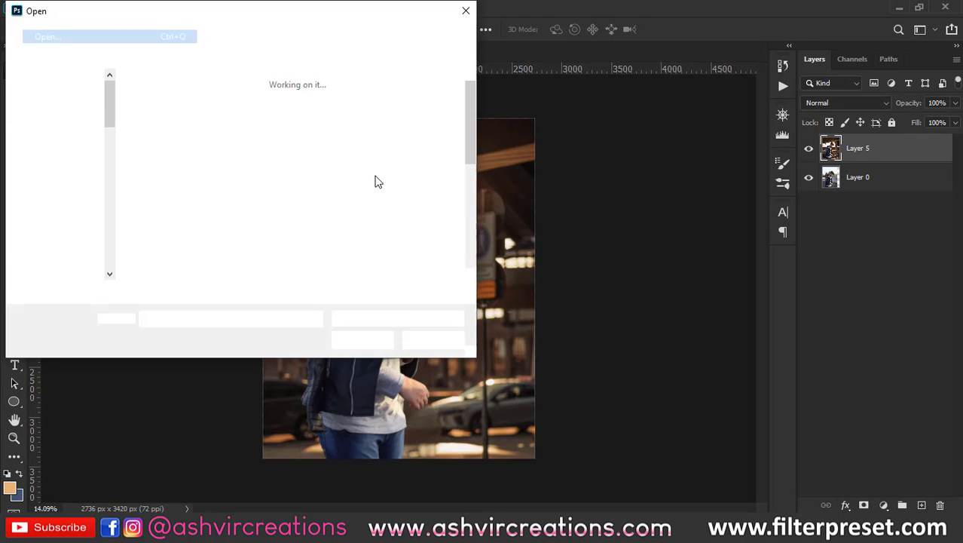
drag(468, 356, 570, 436)
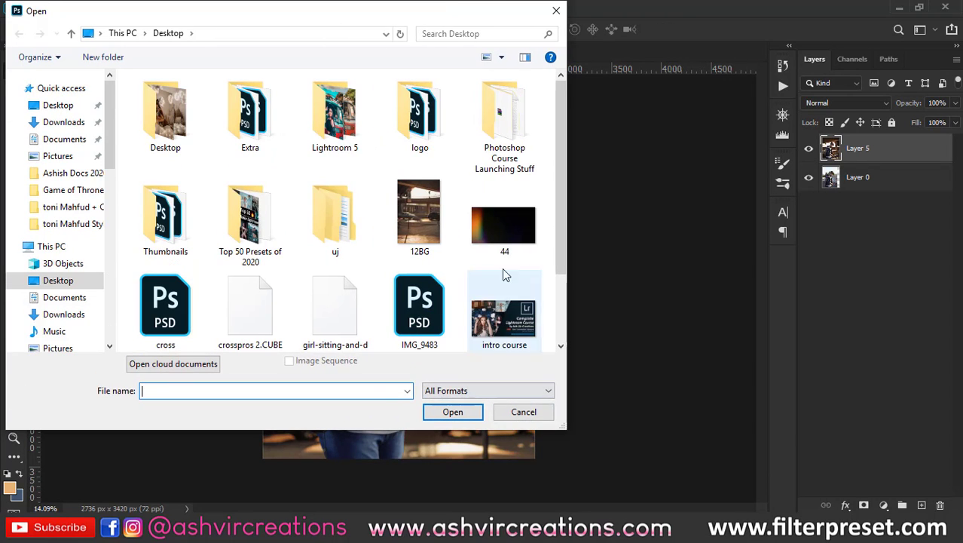
double_click(501, 240)
drag(498, 241, 477, 265)
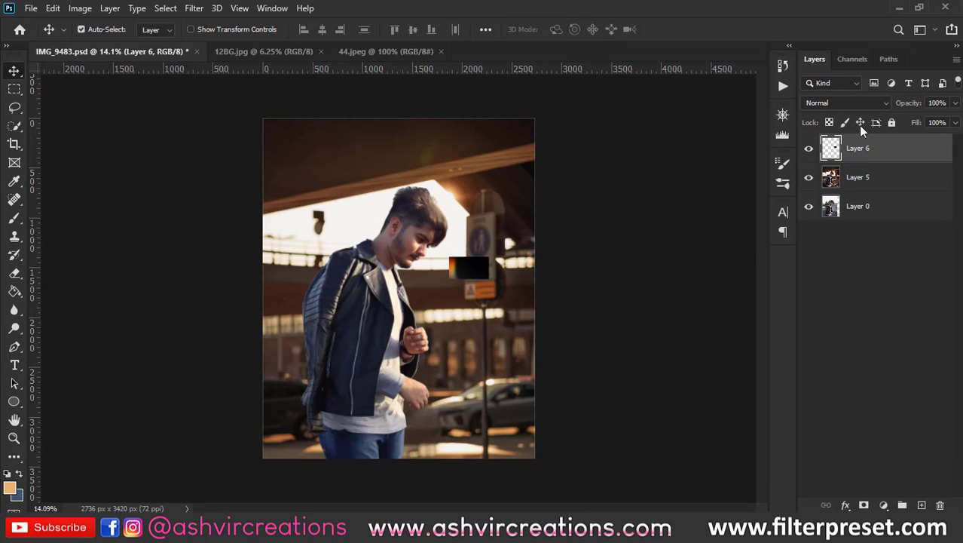
click(826, 101)
click(818, 217)
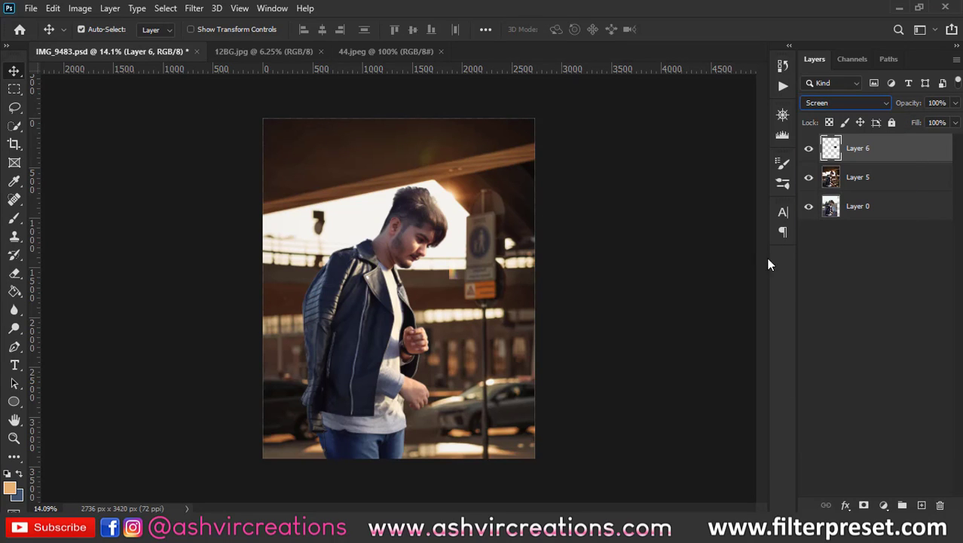
Step: Enlarge the light-leak layer to about 1112% and try different rotations and positions over the man
key(ctrl+t)
drag(492, 281, 690, 389)
drag(490, 312, 564, 456)
drag(612, 209, 457, 267)
drag(576, 354, 526, 91)
drag(696, 373, 442, 32)
drag(509, 179, 457, 339)
drag(624, 226, 326, 492)
drag(385, 440, 332, 201)
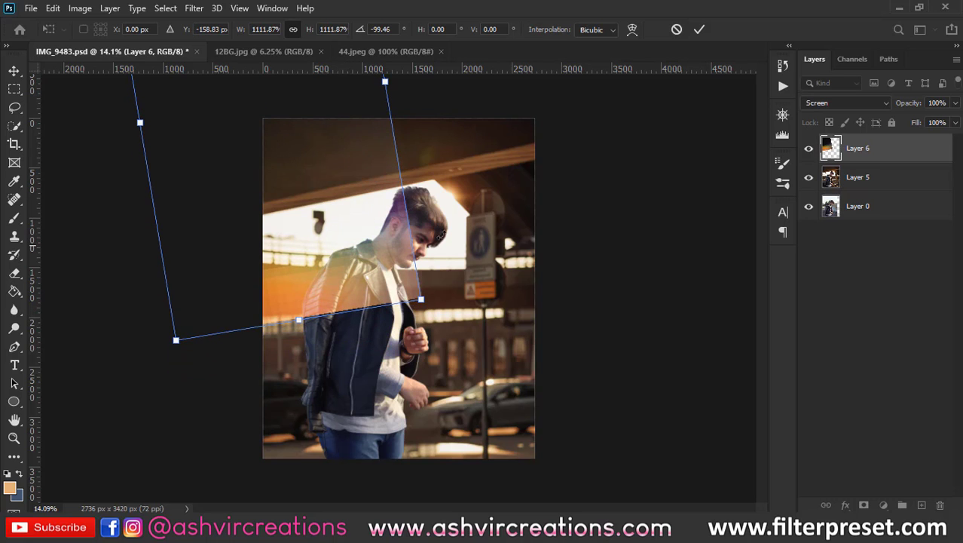
Step: Rotate the light leak diagonally and place its orange glow over the man's back shoulder and the adjacent frame edge
drag(448, 249, 54, 299)
drag(365, 175, 462, 386)
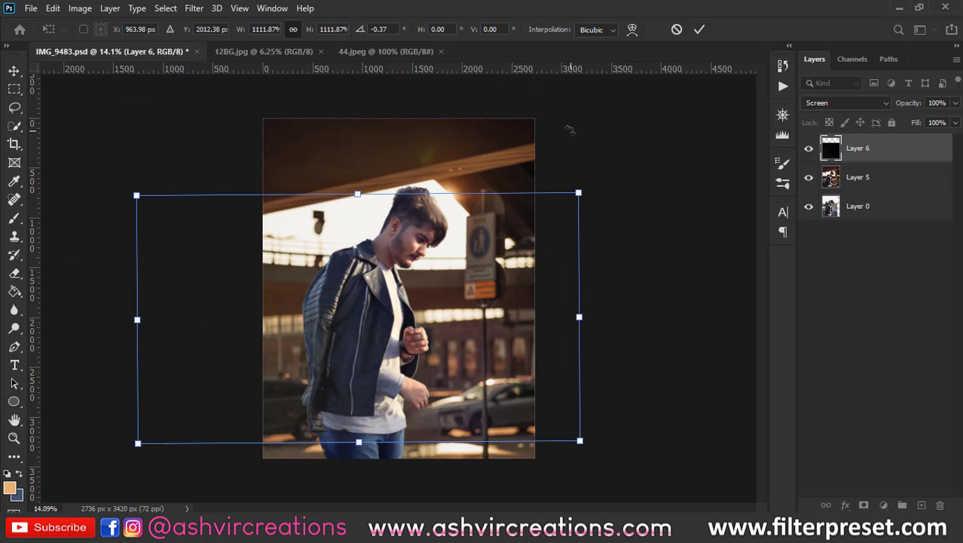
drag(570, 129, 780, 424)
mouse_move(315, 283)
mouse_down()
mouse_move(312, 330)
mouse_move(327, 374)
mouse_move(311, 302)
mouse_up()
key(Return)
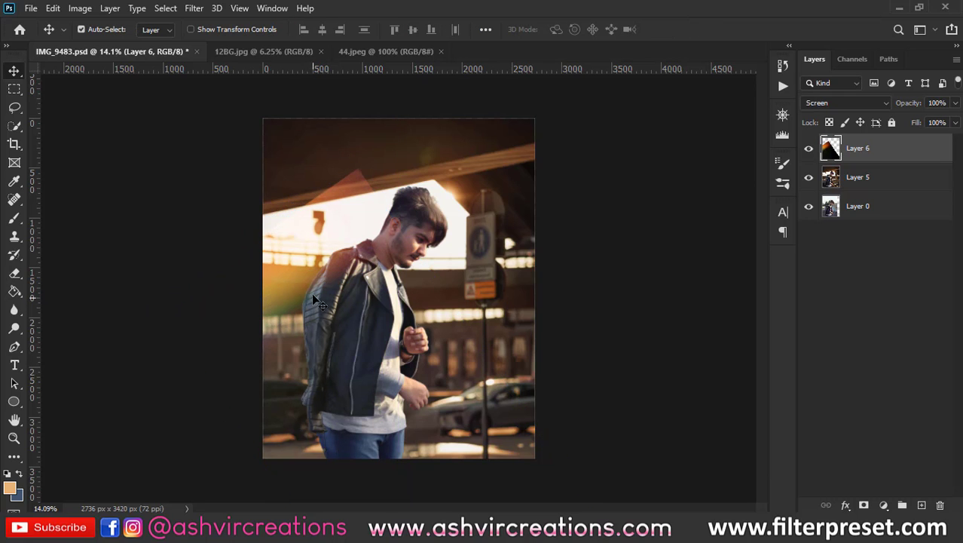
scroll(312, 303, up, 3)
drag(305, 244, 359, 249)
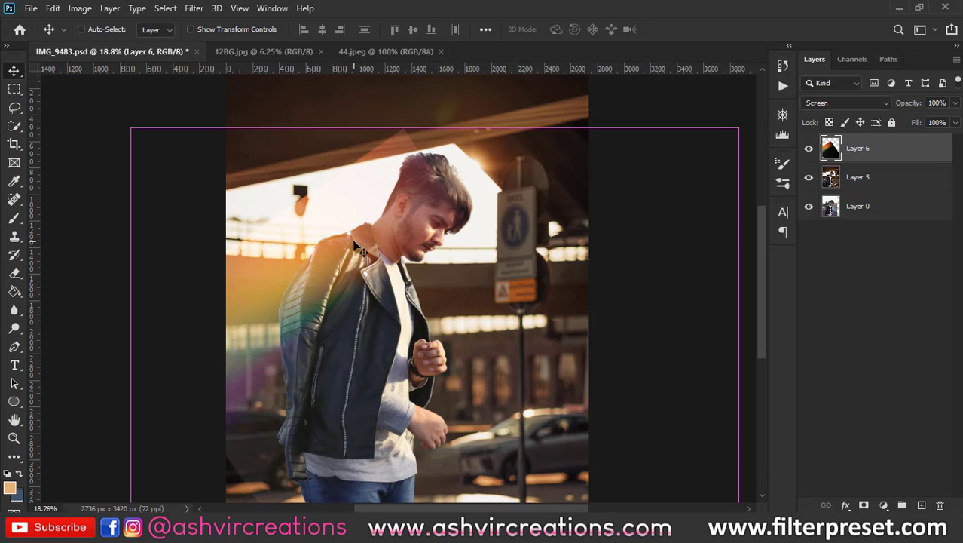
Step: Deepen the light-leak layer's blacks with Levels, setting the RGB shadow input to 23
key(ctrl+l)
drag(681, 260, 698, 259)
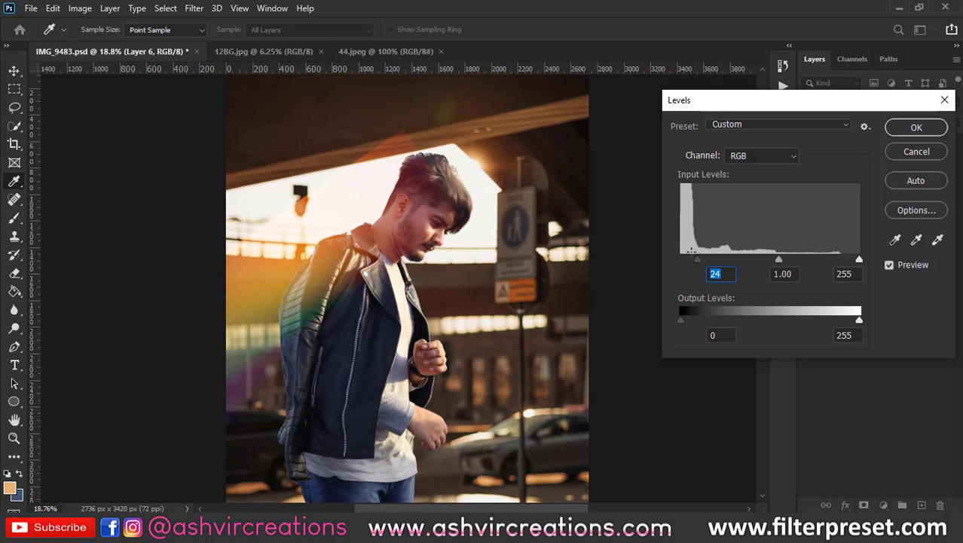
drag(635, 253, 645, 215)
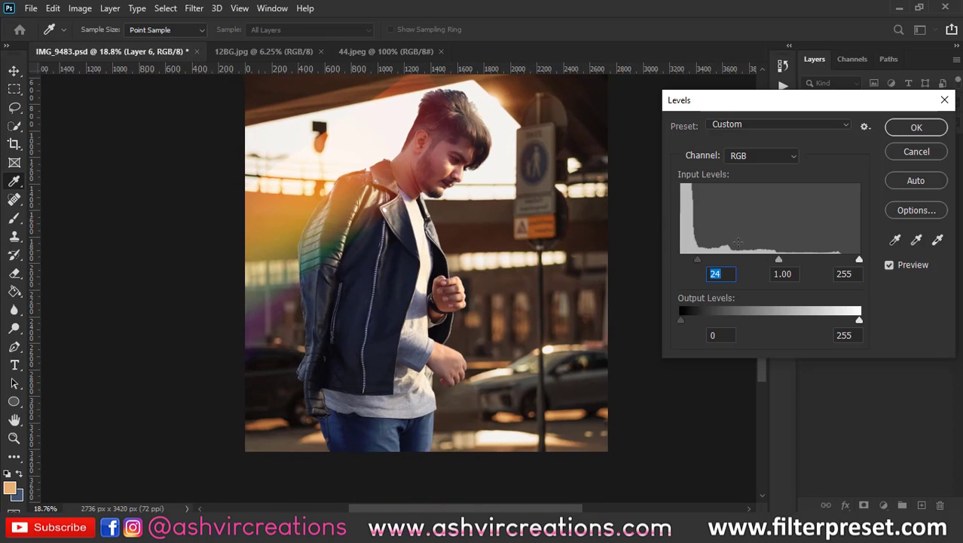
drag(694, 260, 688, 260)
key(ctrl+plus)
key(ctrl+plus)
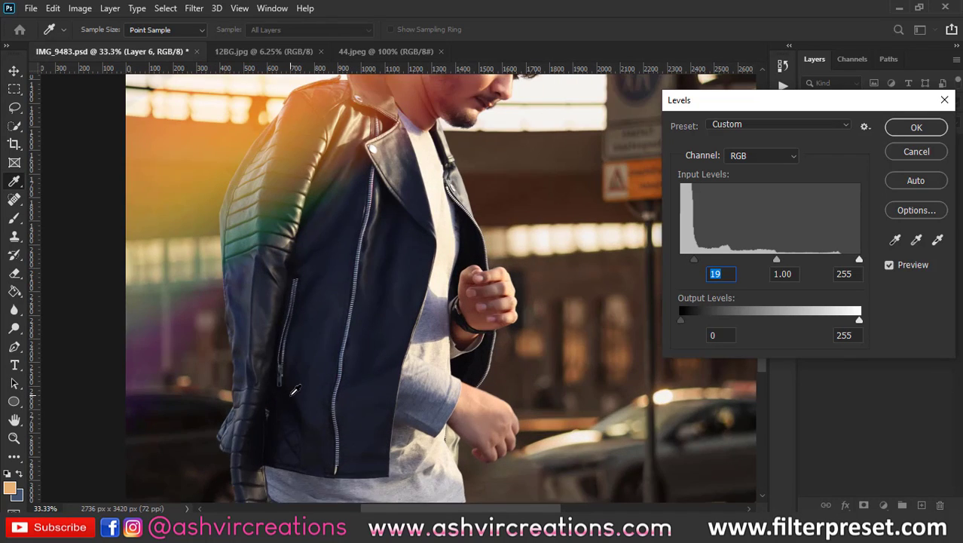
drag(299, 395, 487, 214)
drag(678, 259, 697, 257)
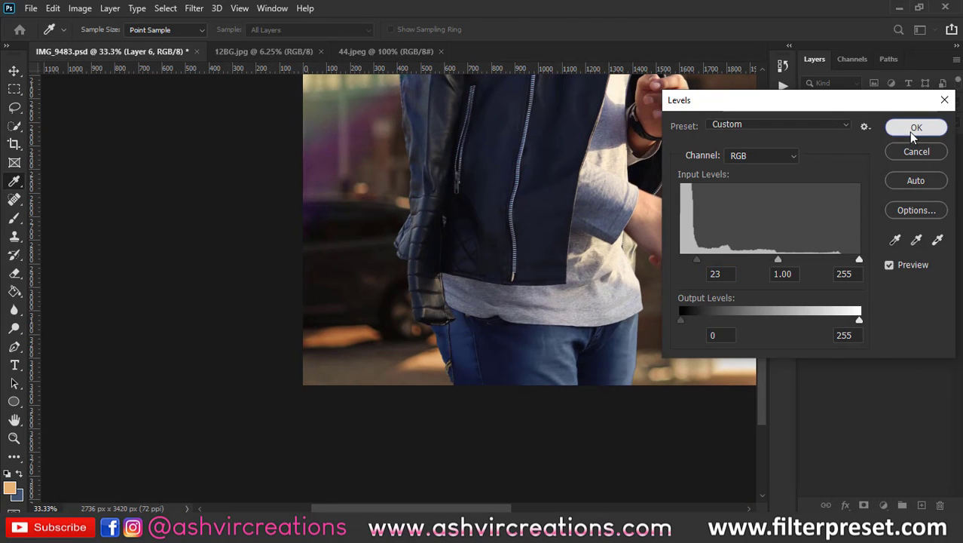
click(915, 127)
Step: Erase the light-leak tint around the hanging lamp in the bright sky using a Soft Round eraser enlarged to about 900 px
scroll(413, 262, down, 3)
drag(449, 203, 328, 438)
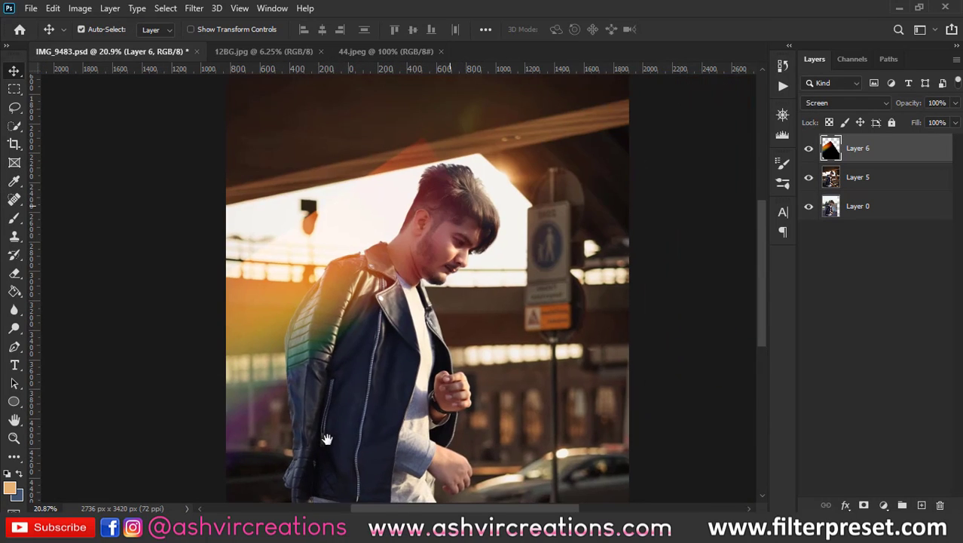
drag(351, 378, 330, 338)
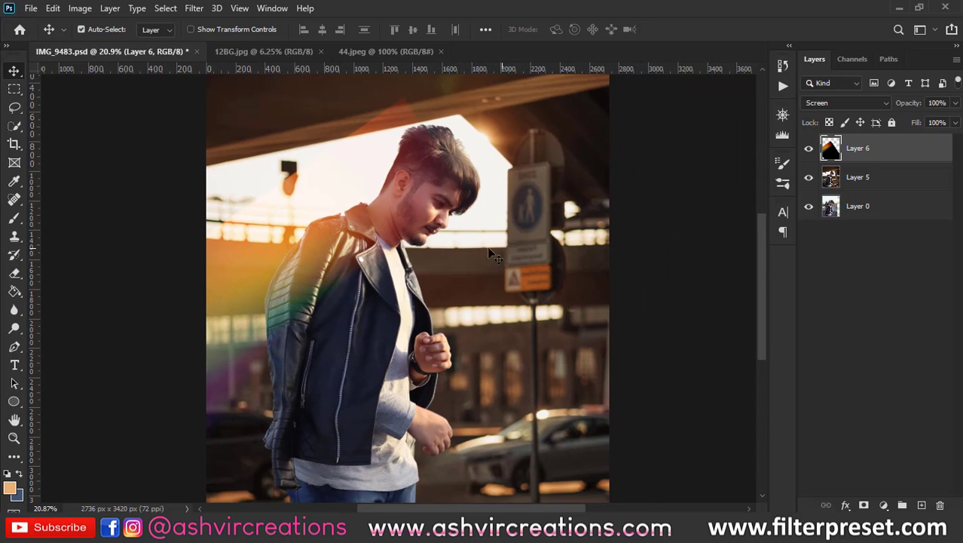
click(12, 271)
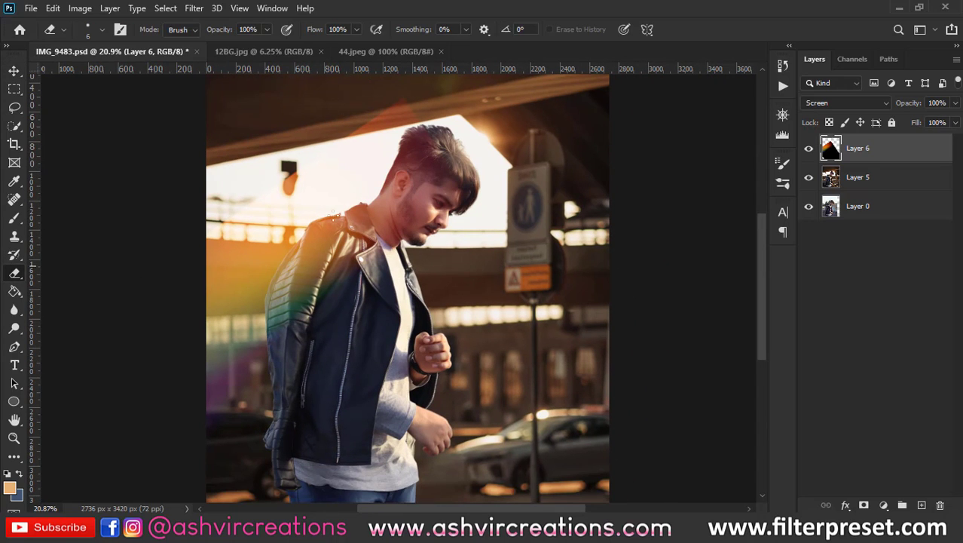
right_click(374, 222)
text(200)
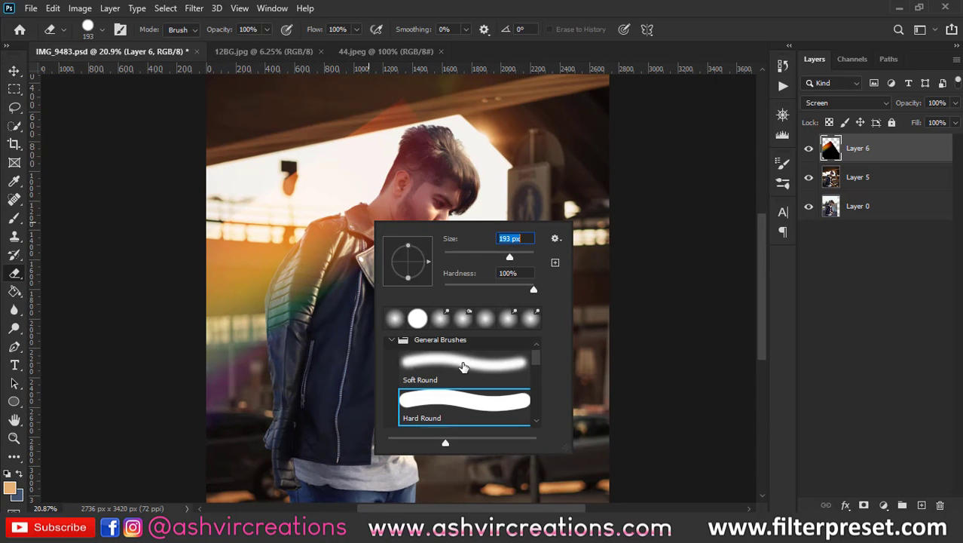
key(Return)
key(bracketright)
key(bracketright)
key(bracketright)
key(bracketright)
key(bracketright)
key(bracketright)
key(bracketright)
key(bracketright)
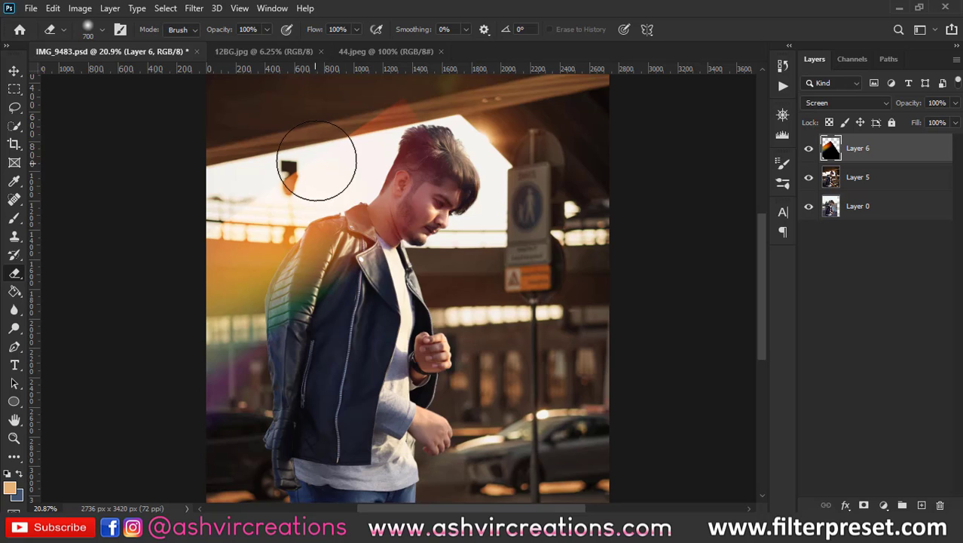
drag(257, 151, 279, 136)
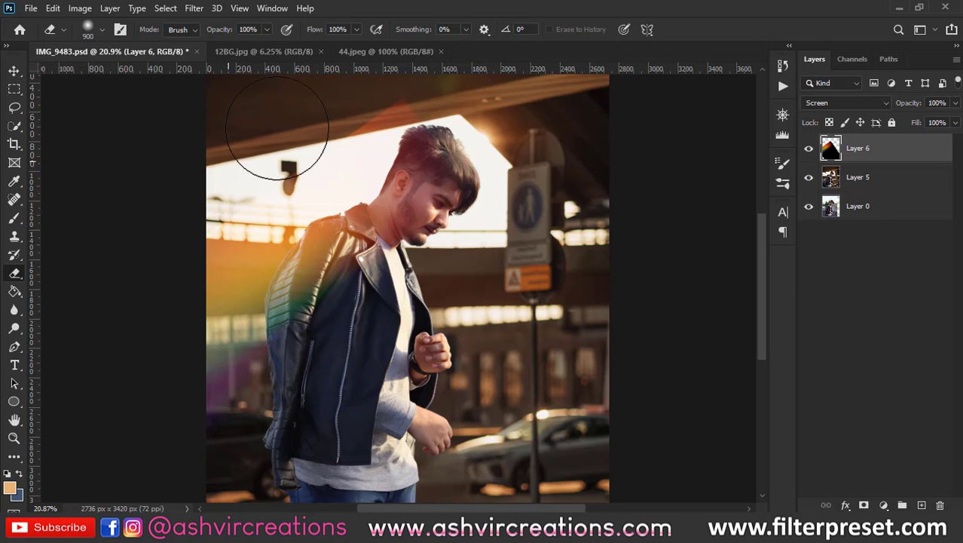
Step: Erase the light leak from the overhead beam and the man's hair and face using the soft eraser at 800 px
key(bracketleft)
key(bracketleft)
key(bracketleft)
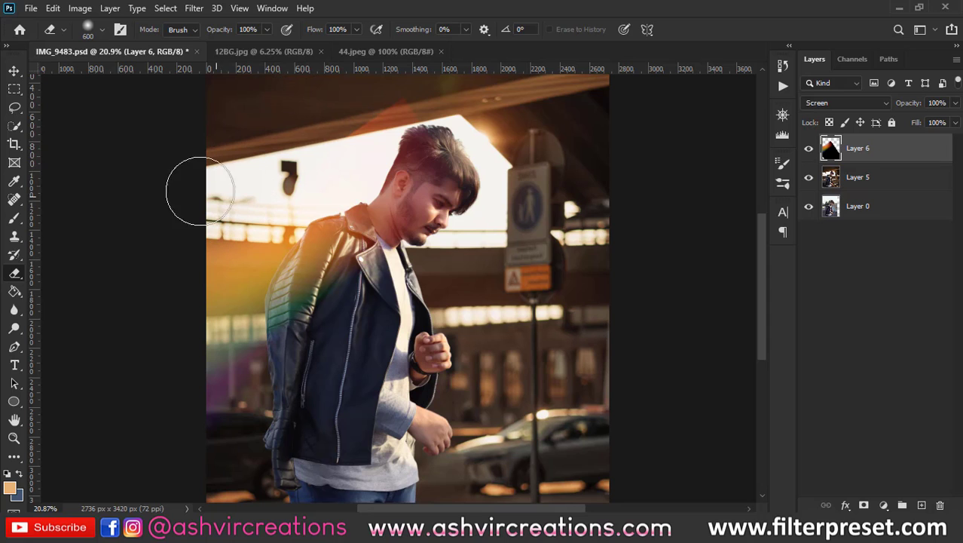
key(bracketright)
key(bracketright)
mouse_move(409, 96)
mouse_down()
mouse_move(344, 107)
mouse_move(396, 102)
mouse_move(517, 194)
mouse_move(477, 200)
mouse_move(458, 215)
mouse_move(492, 170)
mouse_up()
scroll(456, 176, up, 3)
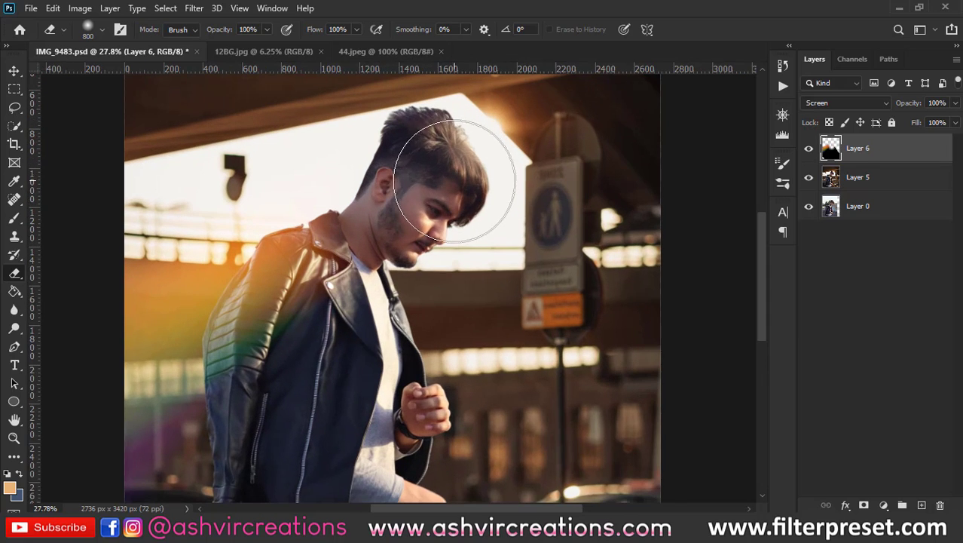
mouse_move(479, 224)
mouse_down()
mouse_move(486, 153)
mouse_move(432, 344)
mouse_move(403, 362)
mouse_move(435, 255)
mouse_up()
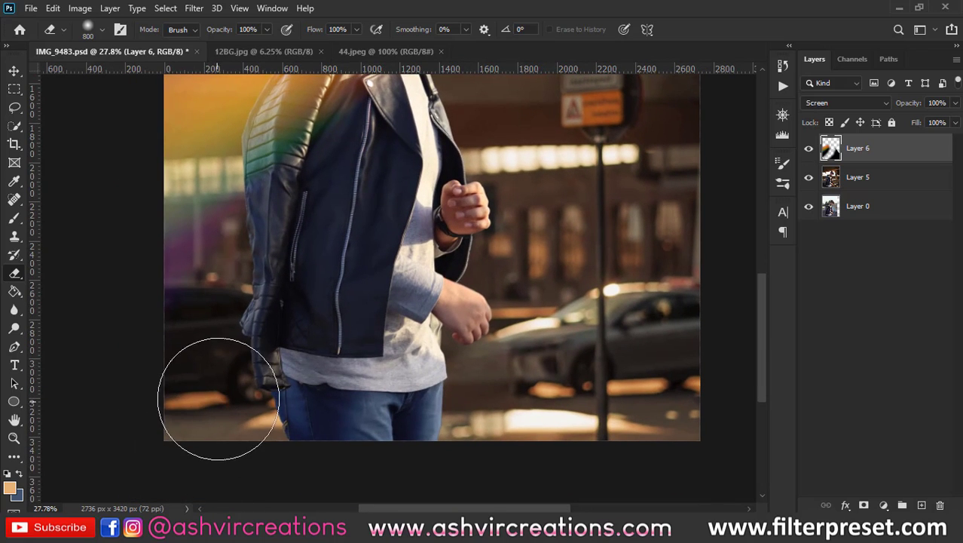
Step: Compare the whole image with and without the light-leak layer
key(ctrl+0)
key(v)
click(809, 149)
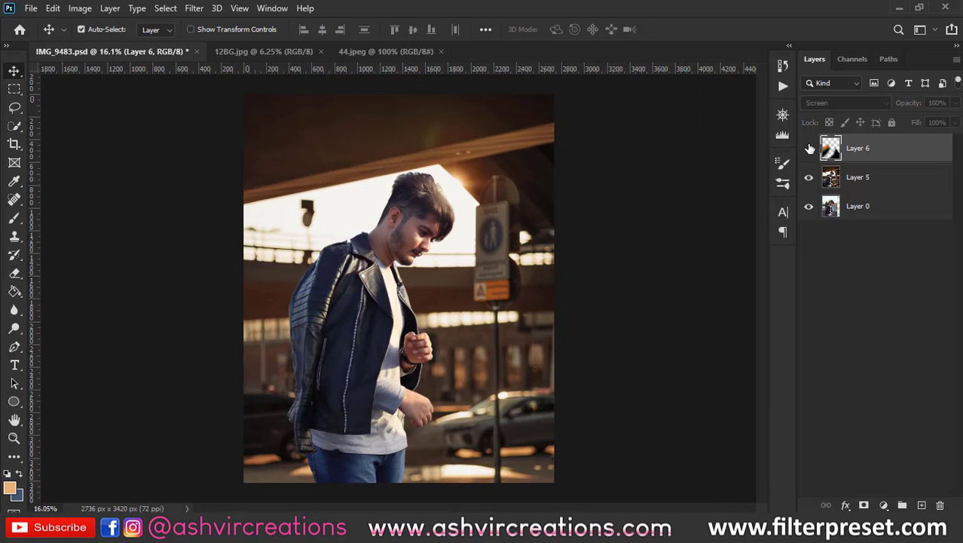
click(808, 149)
click(808, 149)
click(808, 149)
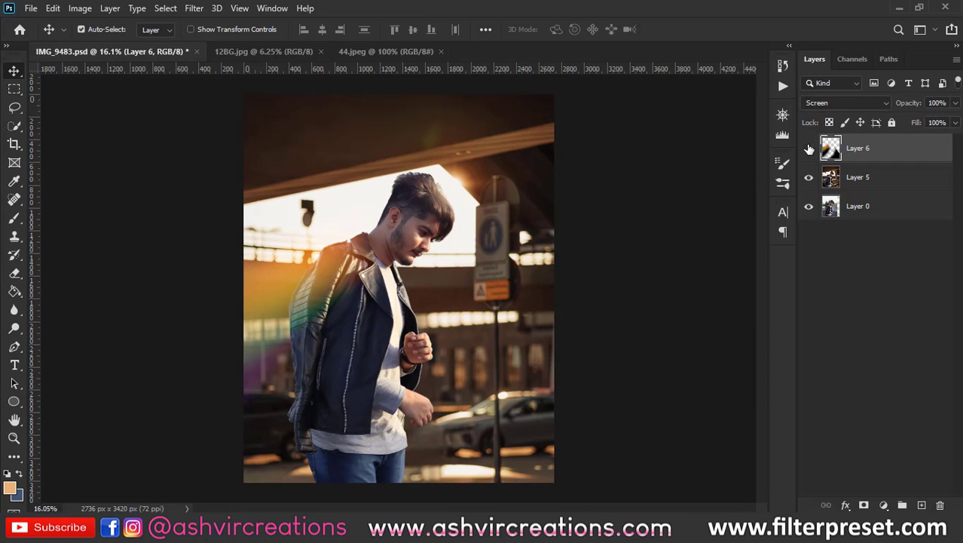
click(809, 149)
click(809, 148)
Step: Merge the light-leak layer with Layer 5 and crop the canvas using the 4:5 ratio
shift+click(853, 188)
right_click(853, 189)
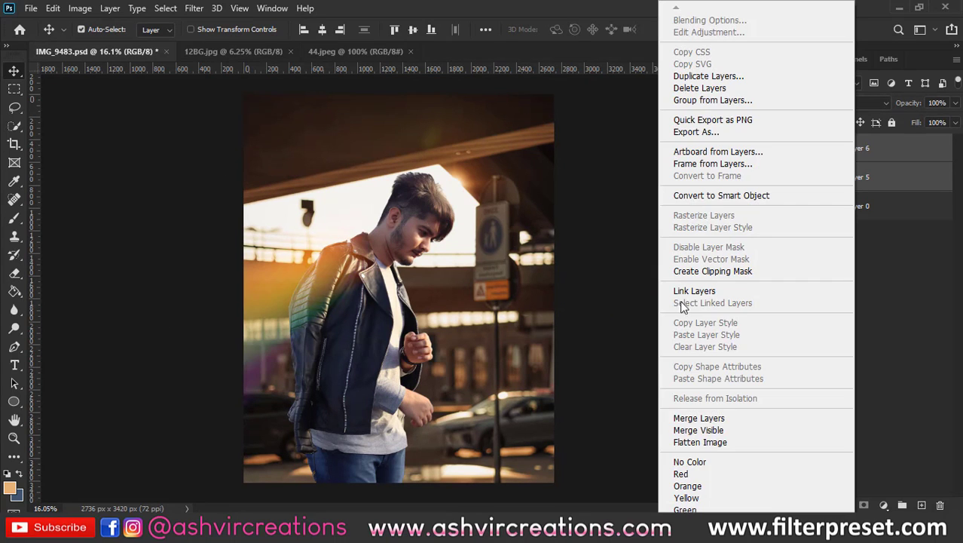
click(682, 417)
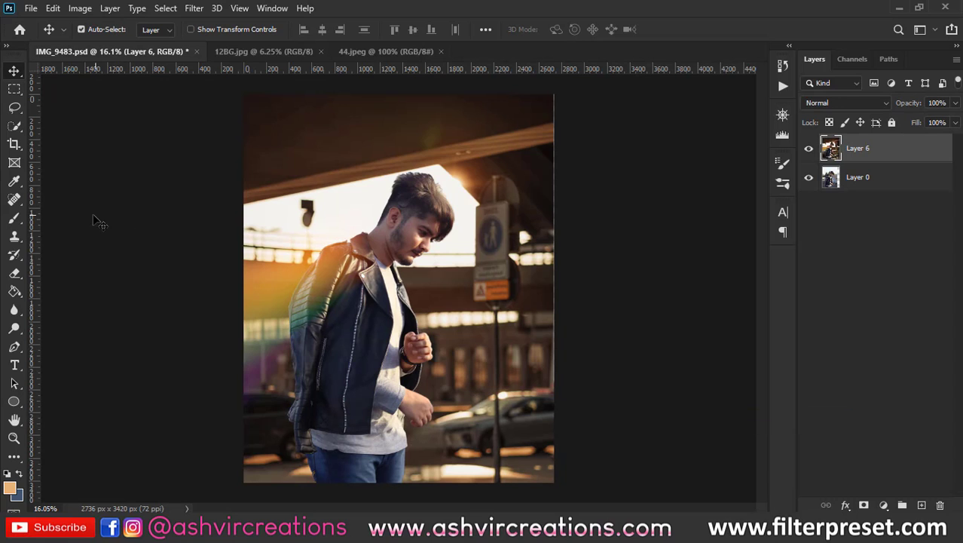
click(14, 144)
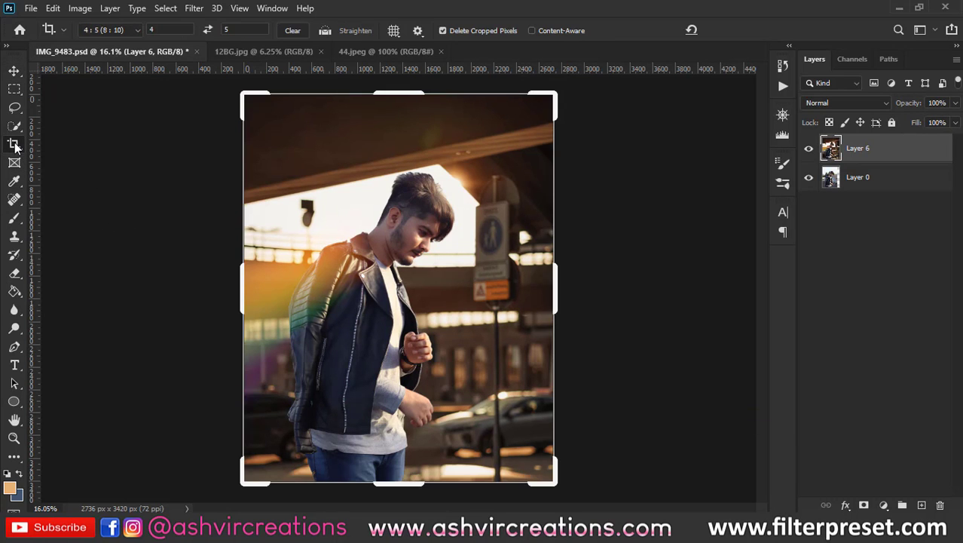
key(Return)
key(v)
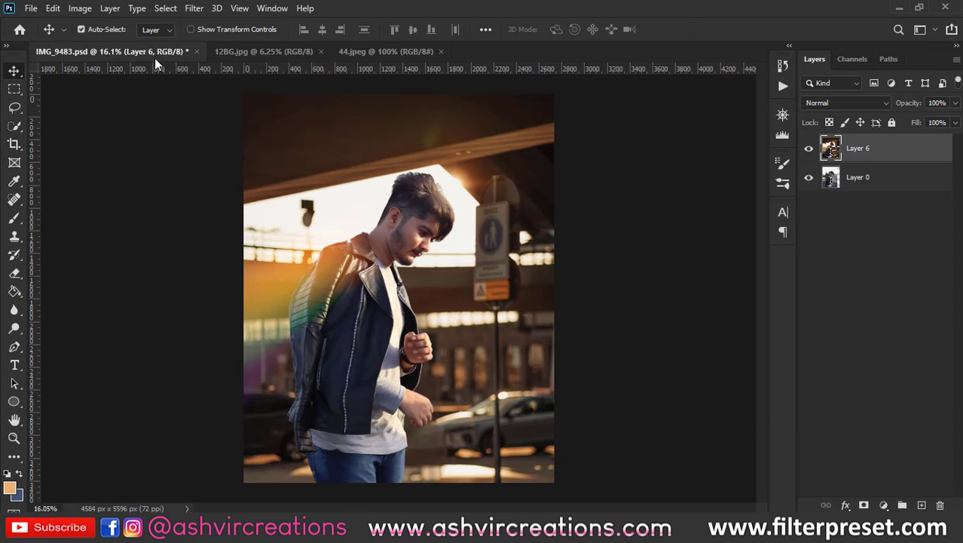
Step: Start a Camera Raw adjustment on the merged layer with Contrast +21, Highlights +12, Shadows +28, Whites +3, Blacks +8 and Clarity +9
click(194, 9)
click(222, 93)
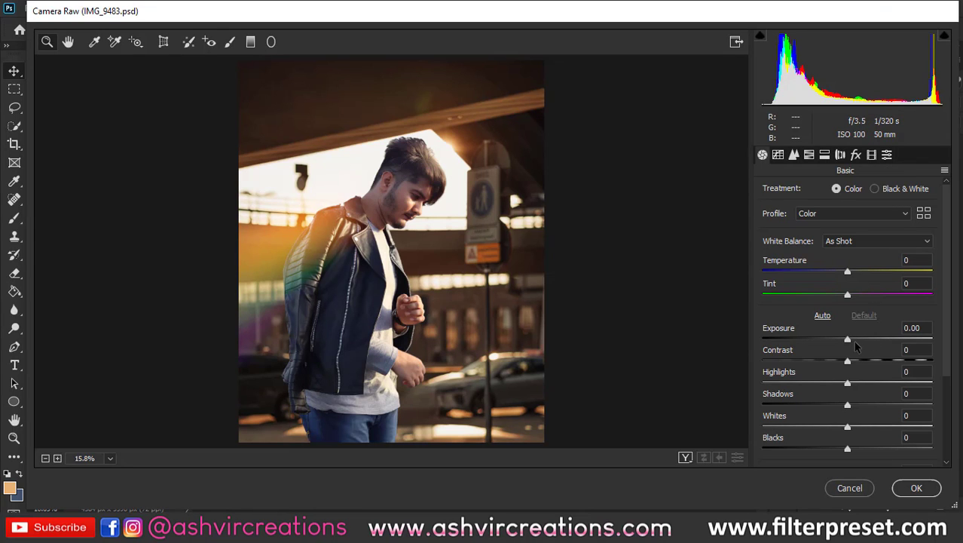
mouse_move(856, 363)
mouse_down()
mouse_move(877, 361)
mouse_move(865, 362)
mouse_up()
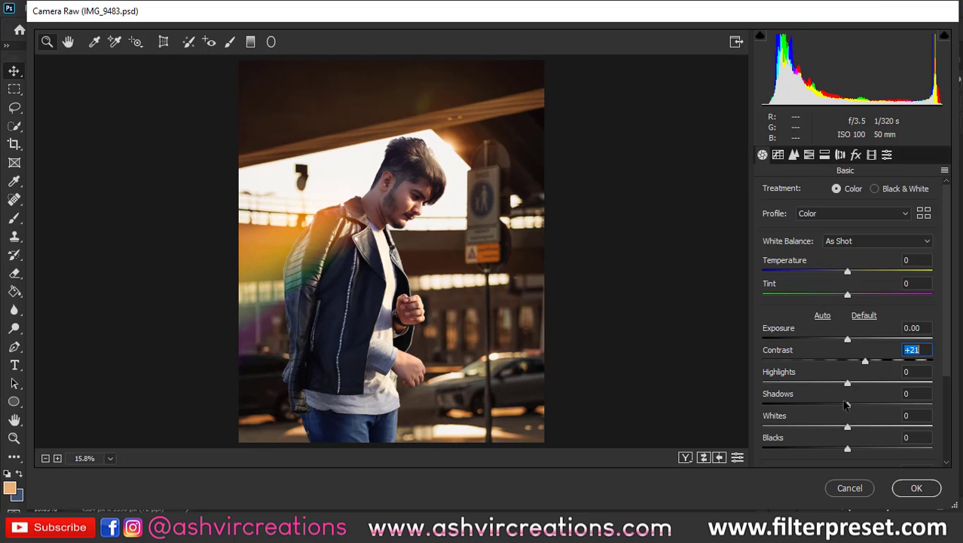
drag(854, 408, 857, 386)
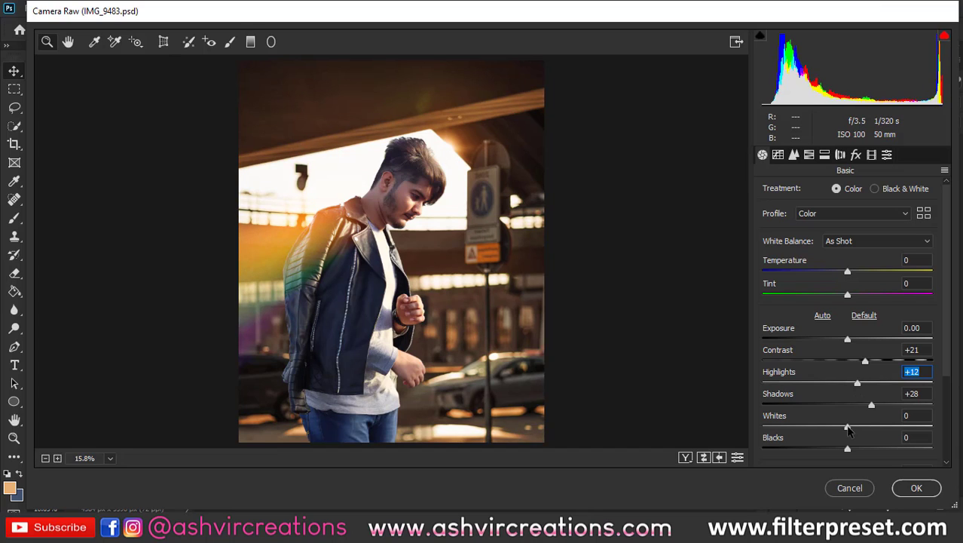
mouse_move(848, 428)
mouse_down()
mouse_move(865, 428)
mouse_move(843, 429)
mouse_move(867, 420)
mouse_move(844, 420)
mouse_move(857, 419)
mouse_up()
scroll(849, 438, down, 1)
scroll(852, 412, down, 2)
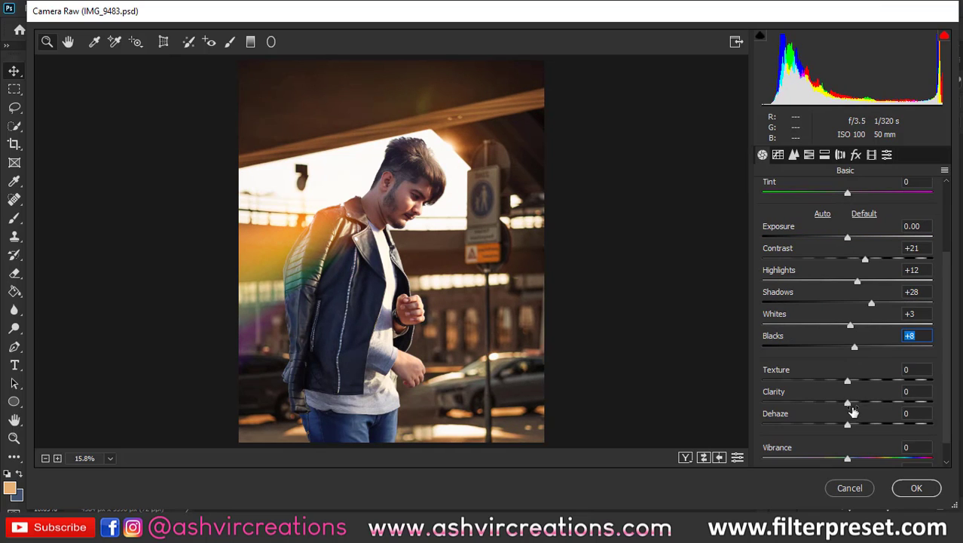
drag(848, 403, 854, 404)
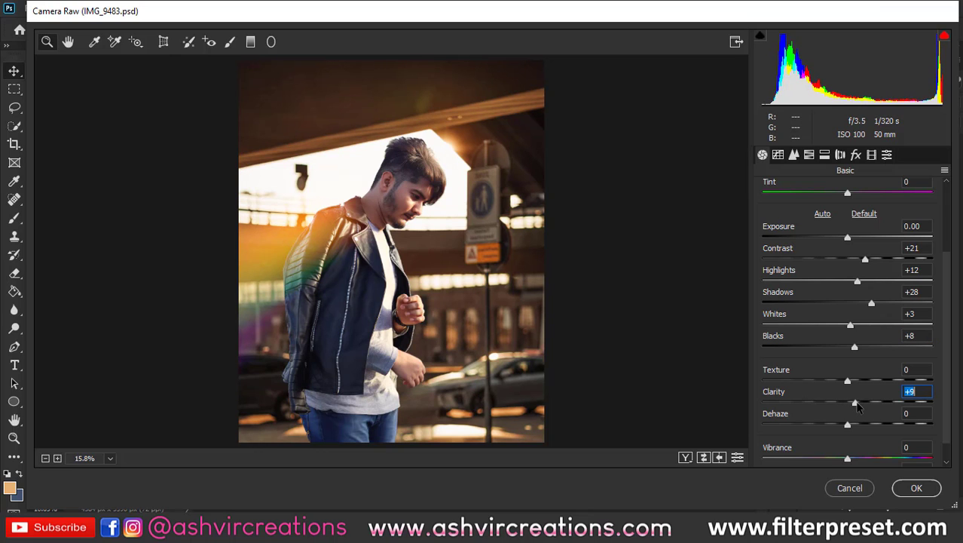
drag(415, 202, 411, 323)
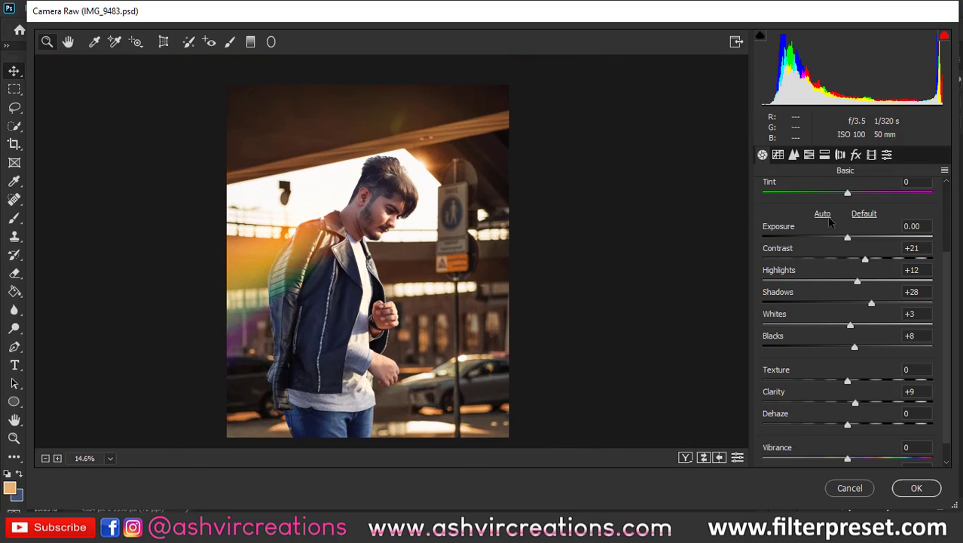
Step: Set the HSL saturation of Blues to -83 and Magentas to -3
click(808, 154)
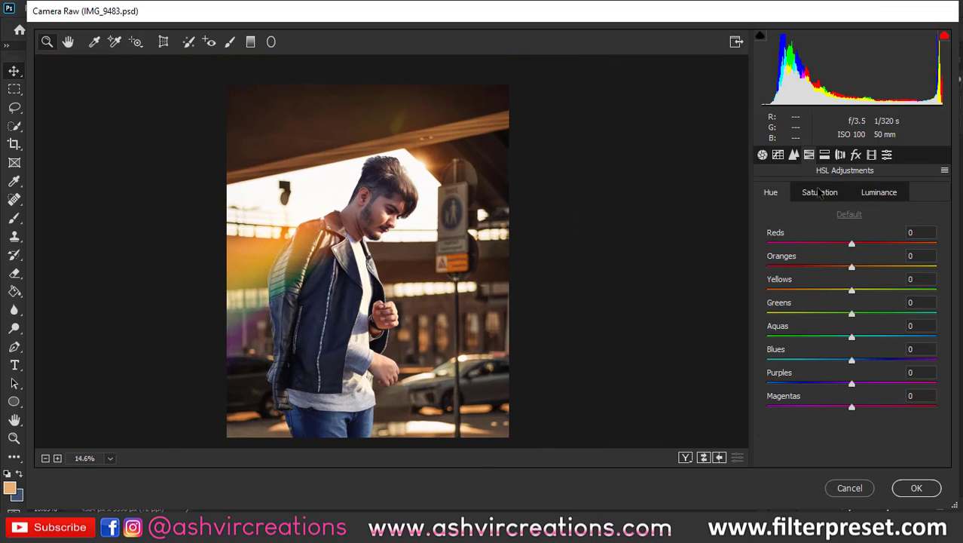
click(820, 192)
drag(843, 364, 791, 371)
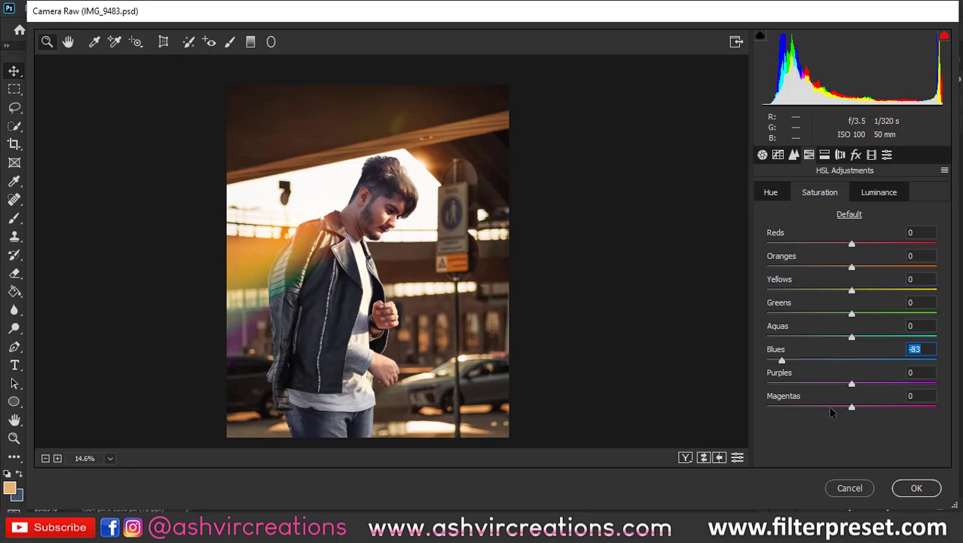
mouse_move(851, 408)
mouse_down()
mouse_move(731, 408)
mouse_move(940, 411)
mouse_move(749, 417)
mouse_move(849, 418)
mouse_up()
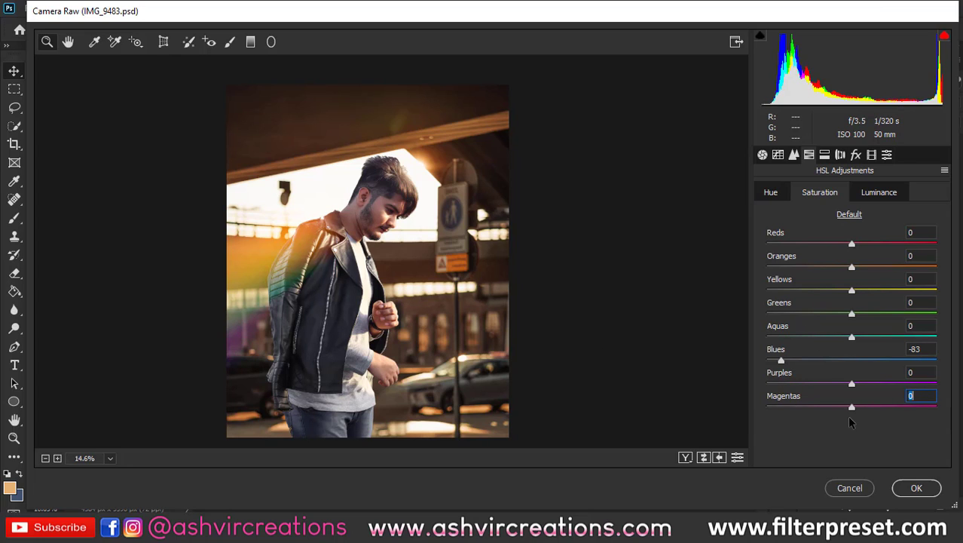
key(Down)
key(Down)
key(Down)
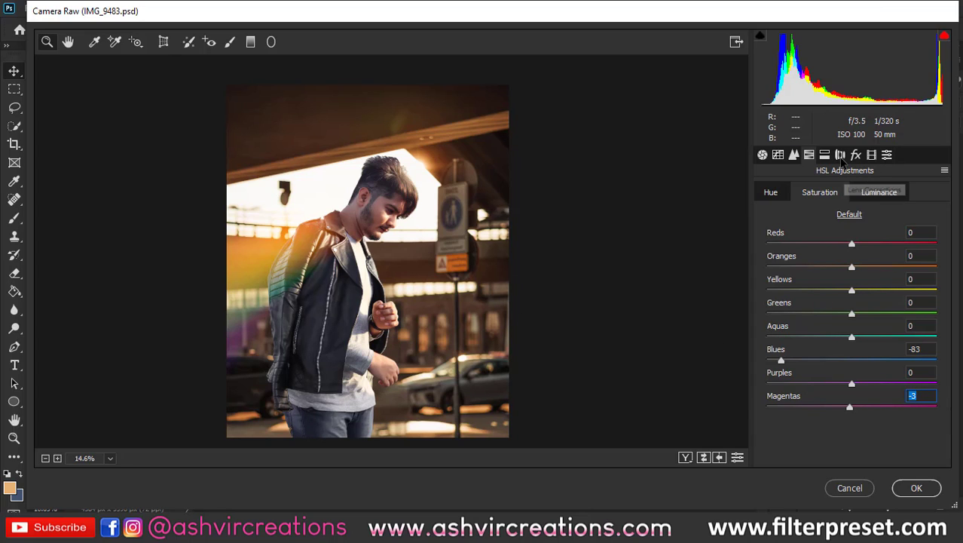
Step: Reduce the HSL saturation of Greens to -67 and Yellows to -39
drag(851, 314, 750, 329)
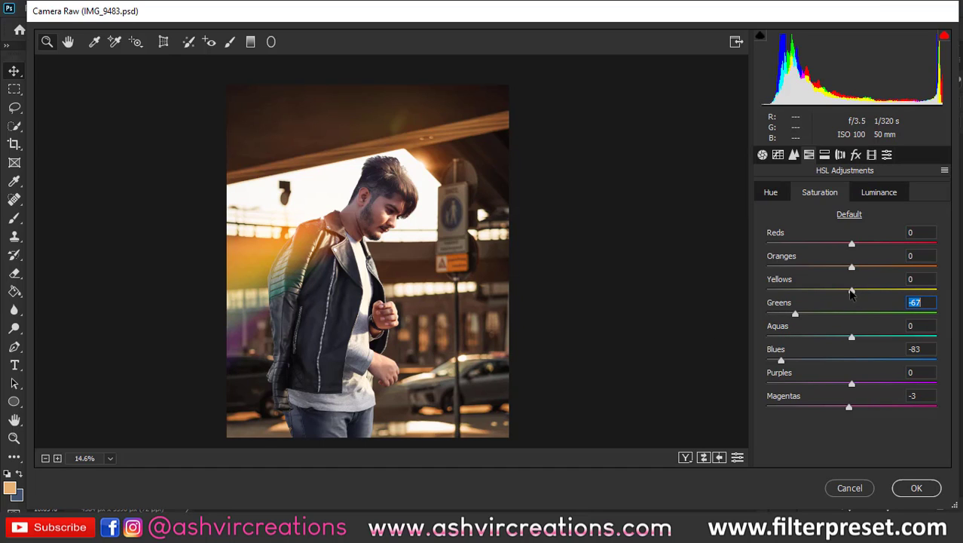
drag(852, 290, 812, 294)
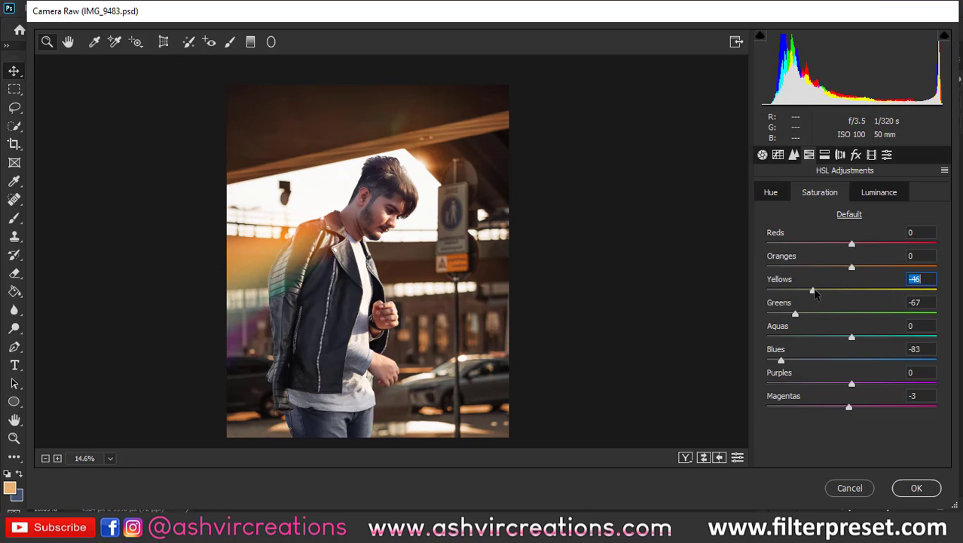
scroll(332, 271, up, 5)
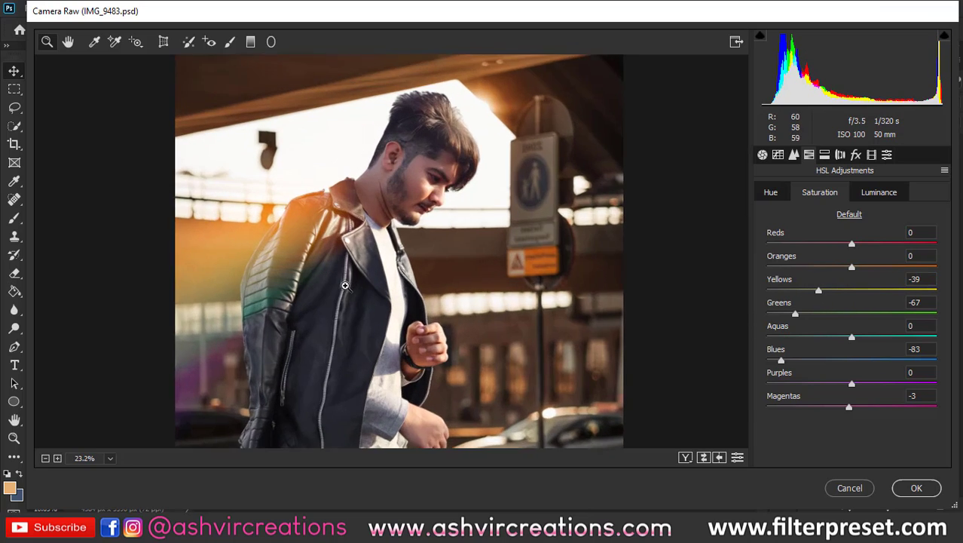
scroll(354, 276, down, 4)
Step: Shift the HSL hue of Reds to +10 and Oranges to +3 to adjust the skin tone
click(772, 193)
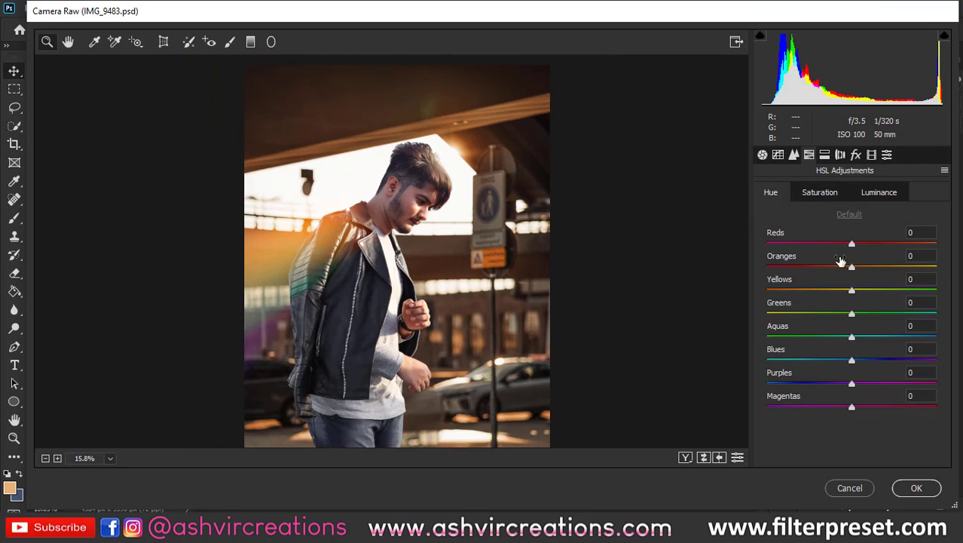
scroll(423, 241, up, 2)
scroll(430, 251, up, 6)
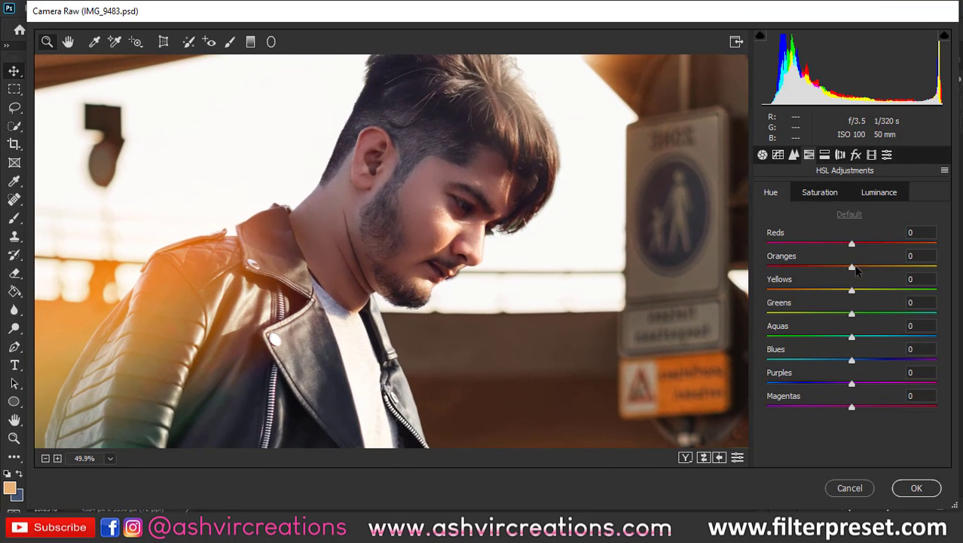
drag(865, 272, 866, 243)
drag(536, 286, 501, 265)
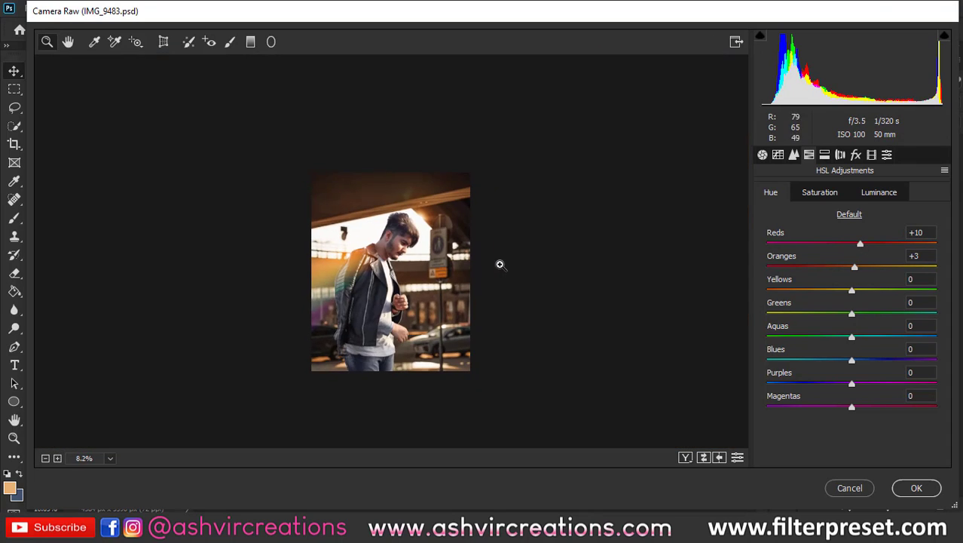
drag(375, 288, 391, 305)
Step: Add a Highlight Priority post-crop vignette with Amount -13, Midpoint 36, Roundness -29 and Feather 53
click(856, 155)
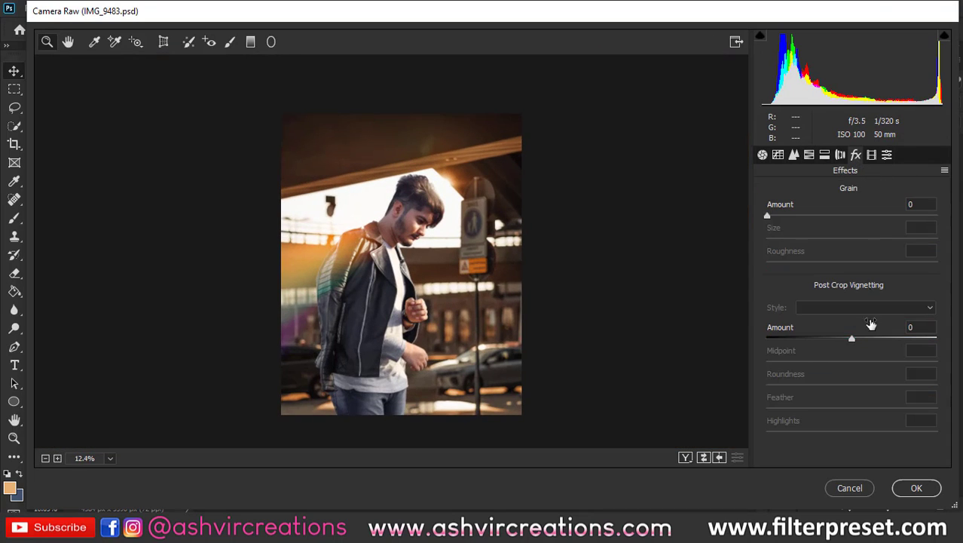
drag(850, 341, 859, 411)
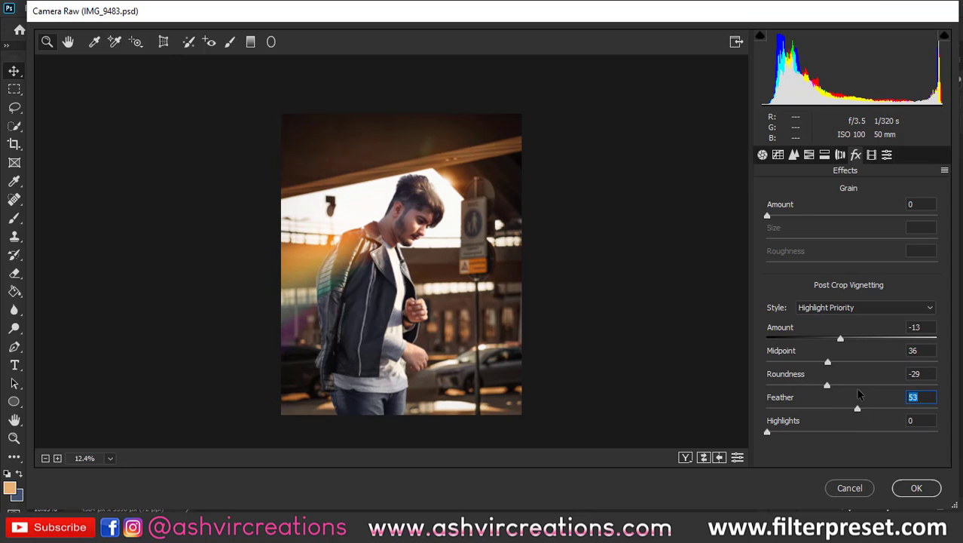
mouse_move(405, 301)
mouse_down()
mouse_move(415, 301)
mouse_move(406, 301)
mouse_up()
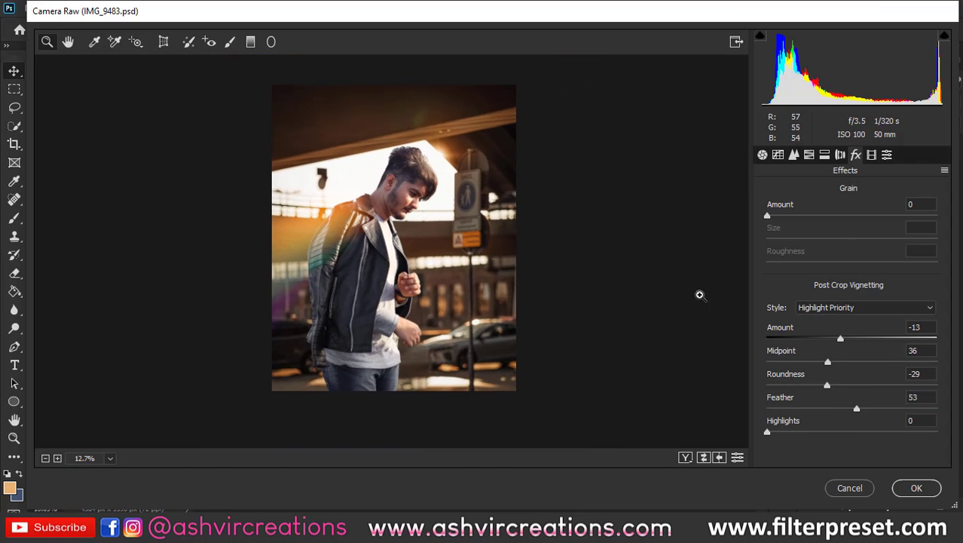
drag(386, 214, 392, 223)
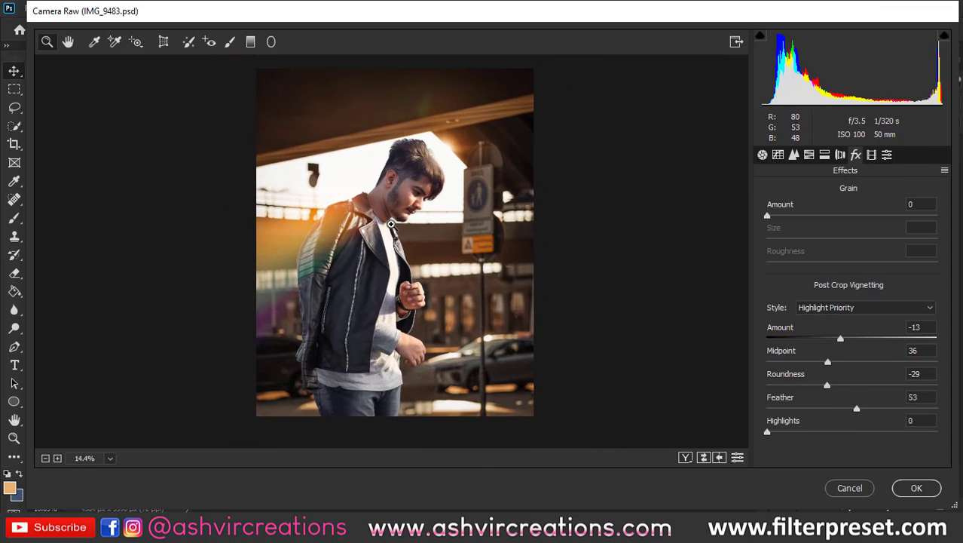
Step: Set the camera calibration's Blue Primary hue to -20 and Red Primary hue to +2
click(871, 155)
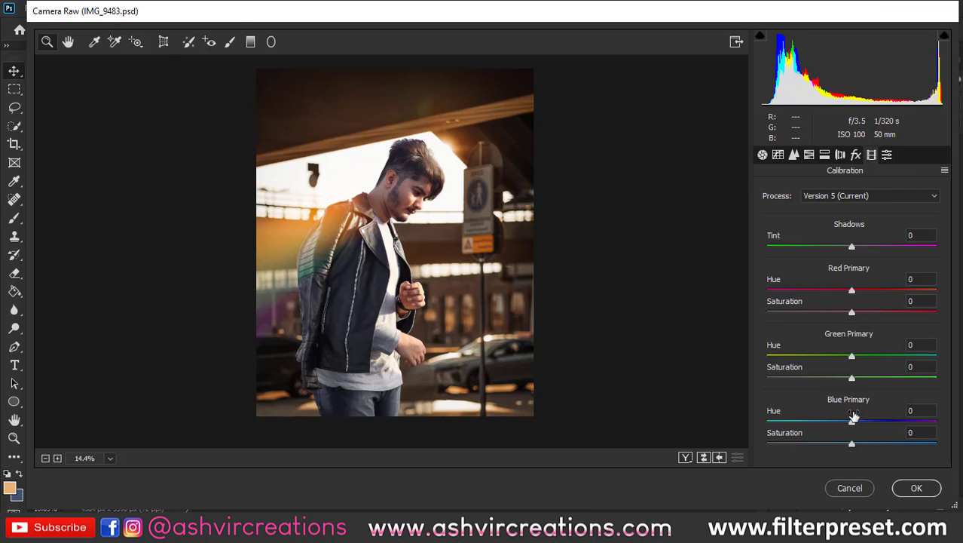
mouse_move(832, 425)
mouse_down()
mouse_move(813, 422)
mouse_move(841, 432)
mouse_up()
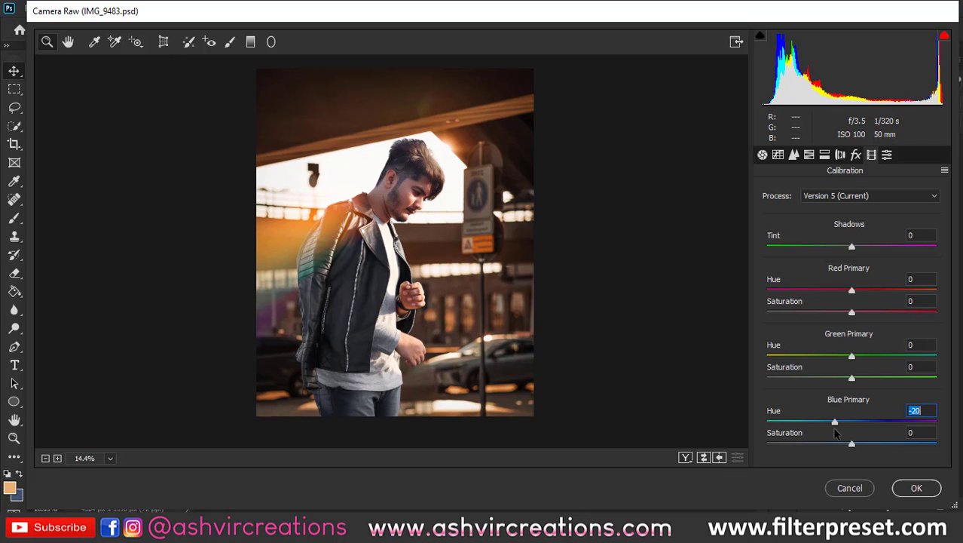
scroll(362, 243, up, 5)
scroll(374, 242, down, 3)
scroll(490, 342, down, 2)
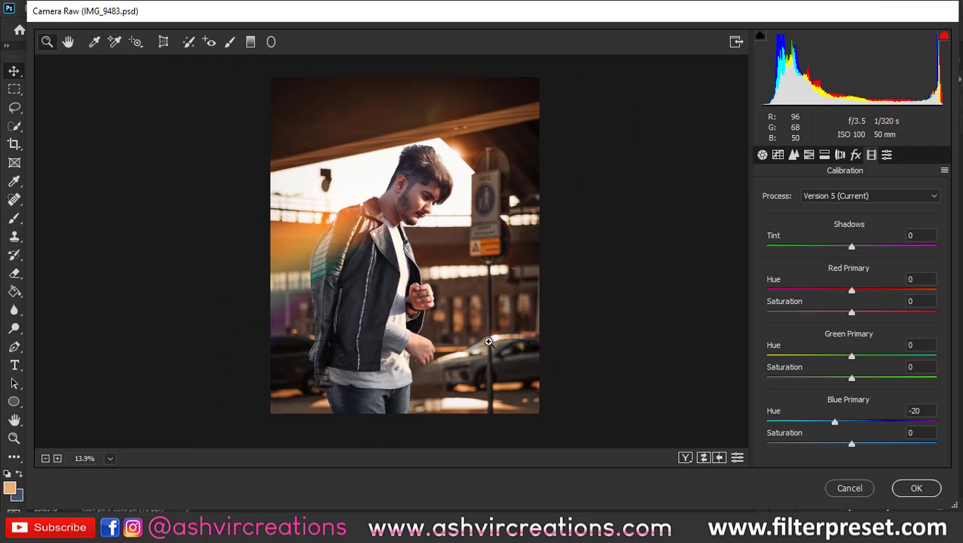
scroll(489, 341, up, 3)
scroll(502, 349, down, 4)
scroll(368, 251, up, 3)
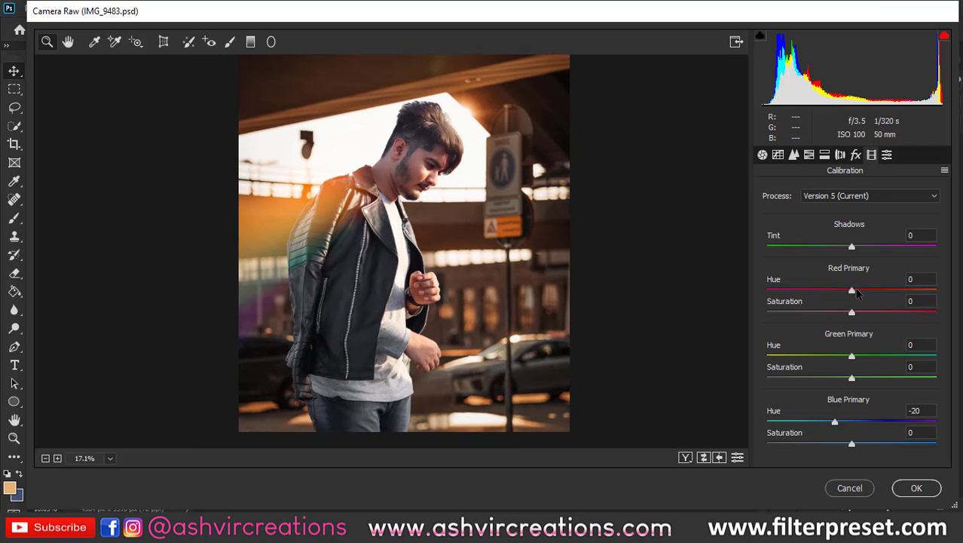
mouse_move(856, 293)
mouse_down()
mouse_move(865, 293)
mouse_move(851, 293)
mouse_up()
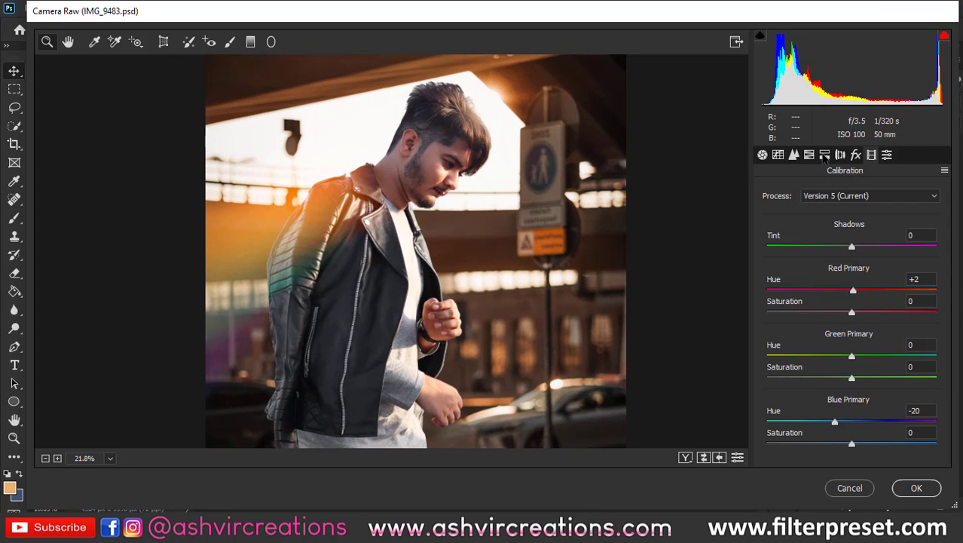
click(825, 156)
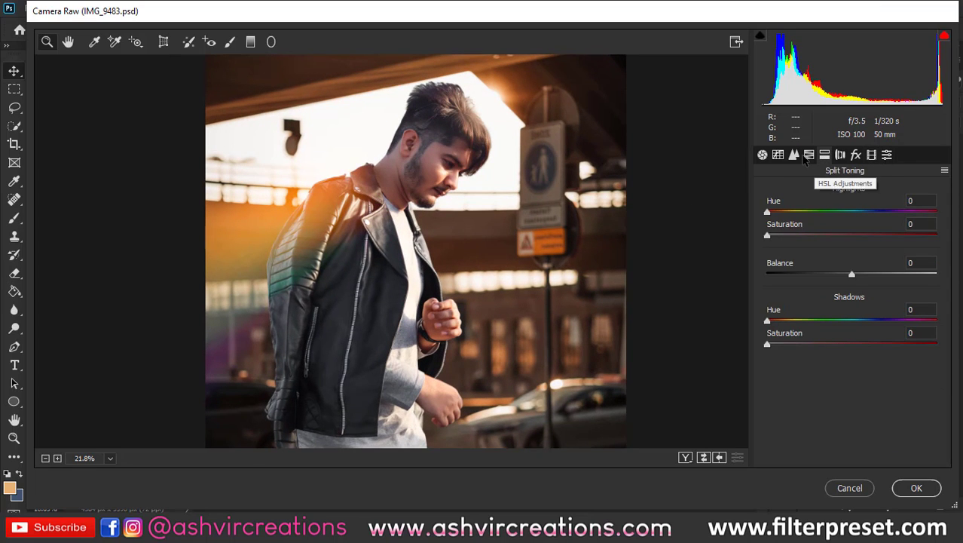
Step: Tint the split-toning shadows blue with Hue 212 and Saturation 18
click(931, 310)
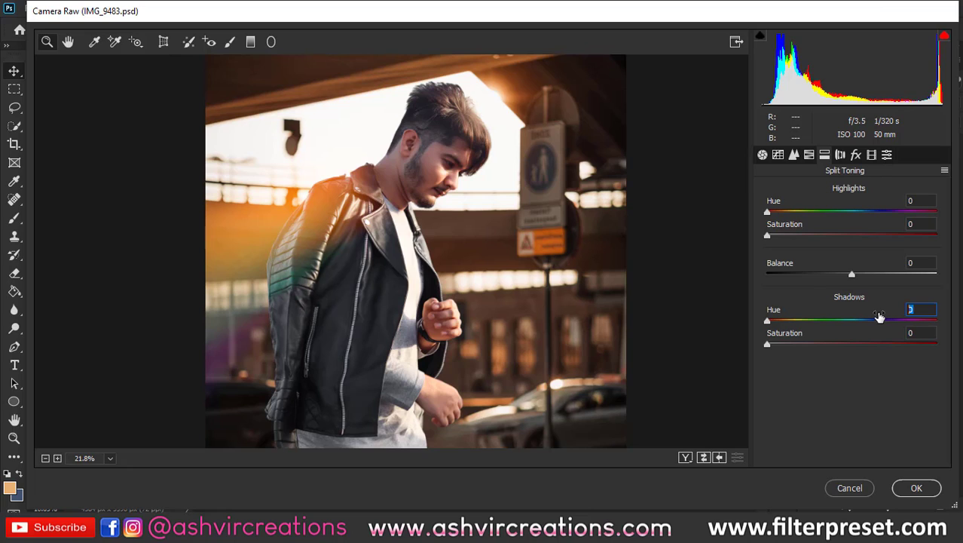
text(209)
drag(801, 344, 804, 350)
scroll(524, 377, down, 7)
scroll(399, 271, up, 1)
scroll(404, 276, up, 1)
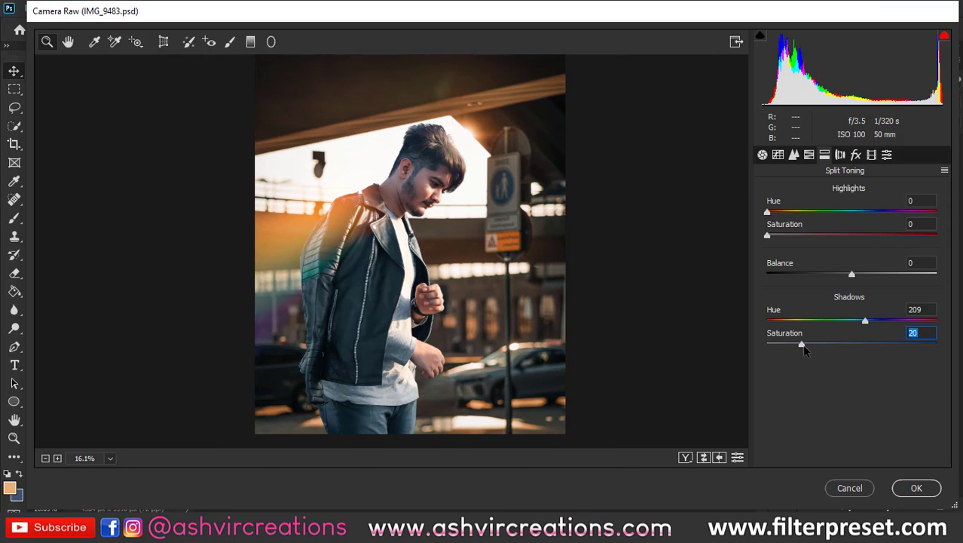
click(868, 322)
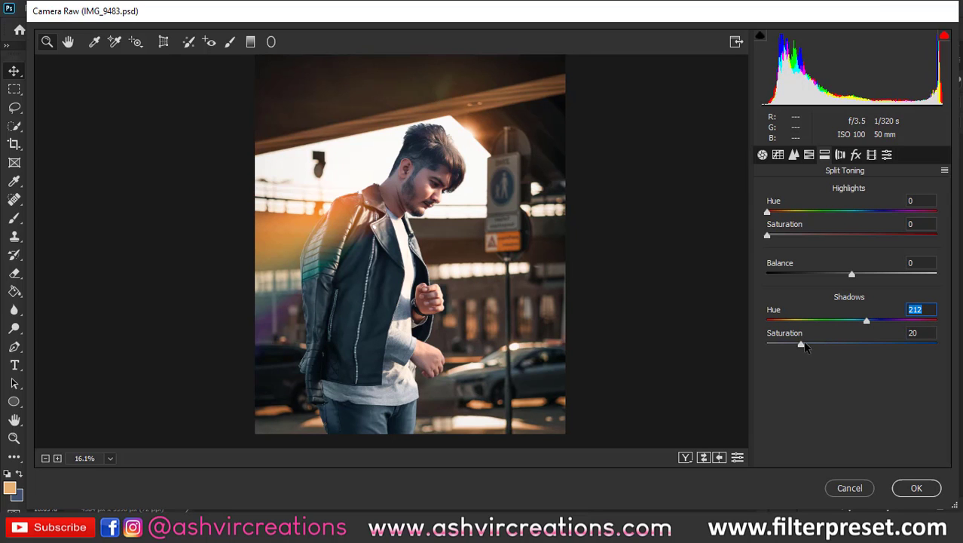
mouse_move(802, 346)
mouse_down()
mouse_move(814, 348)
mouse_move(754, 343)
mouse_move(814, 348)
mouse_move(794, 347)
mouse_up()
Step: Lift the black point of the RGB point curve and anchor it at input/output 64/66, 127/127 and 192/191
click(778, 155)
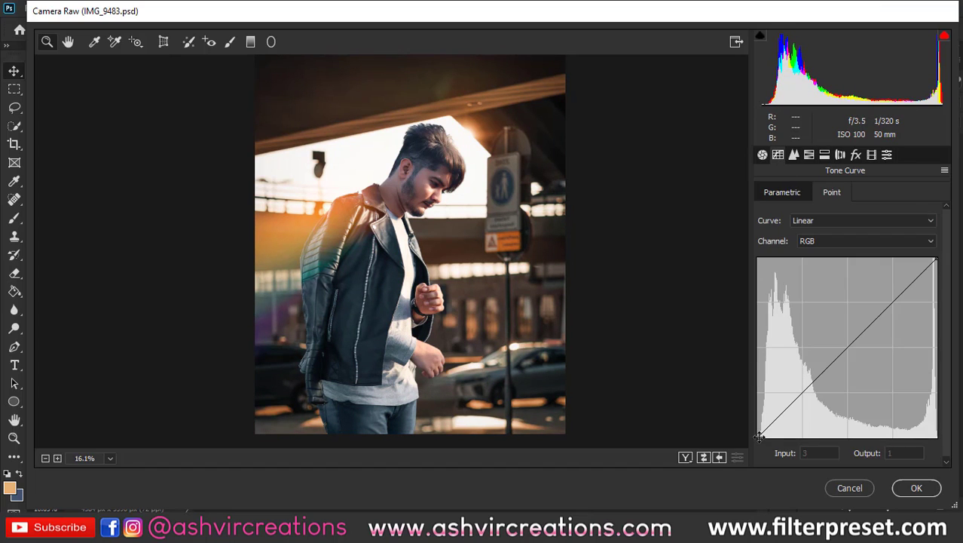
drag(760, 436, 753, 426)
drag(798, 398, 802, 389)
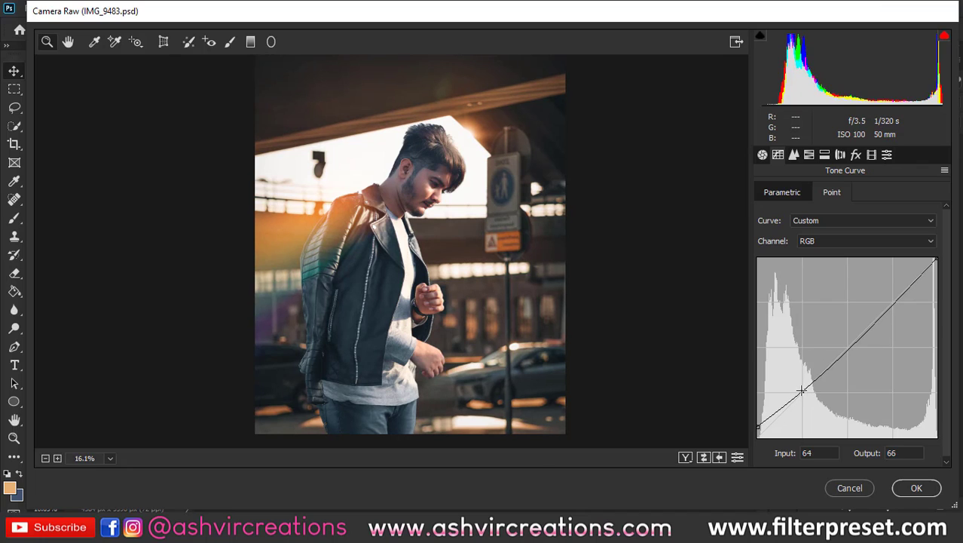
click(893, 301)
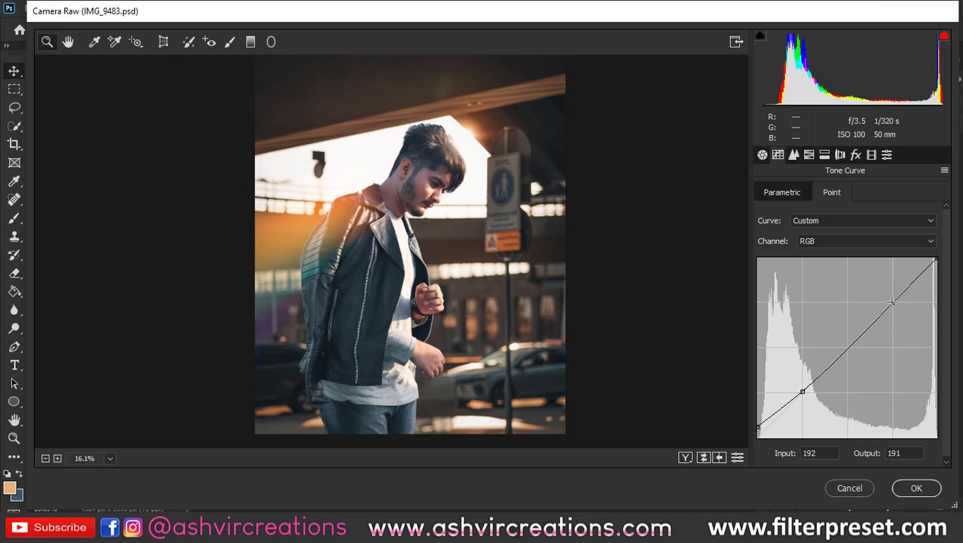
click(847, 347)
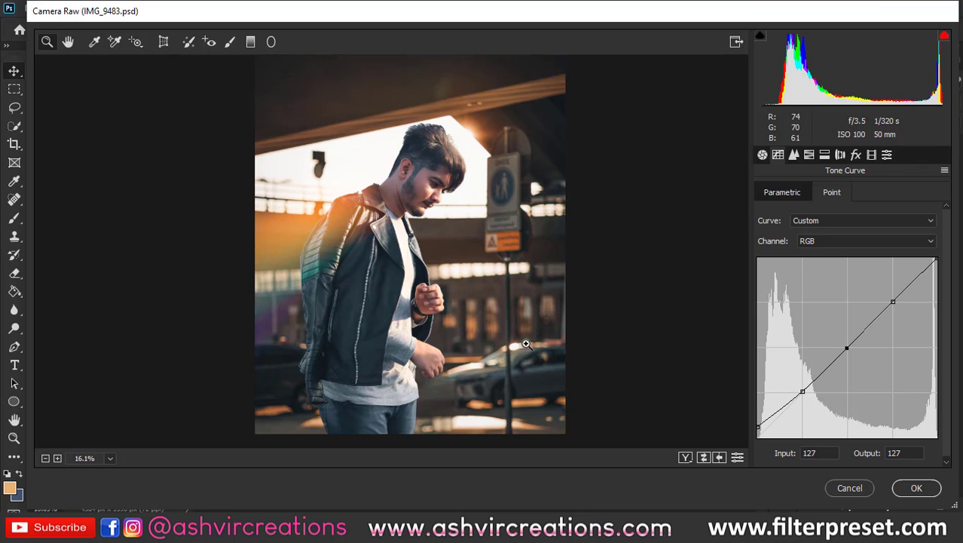
Step: Shift the HSL hue of Reds to +58 and Oranges to +8 to refine the skin tone
click(424, 200)
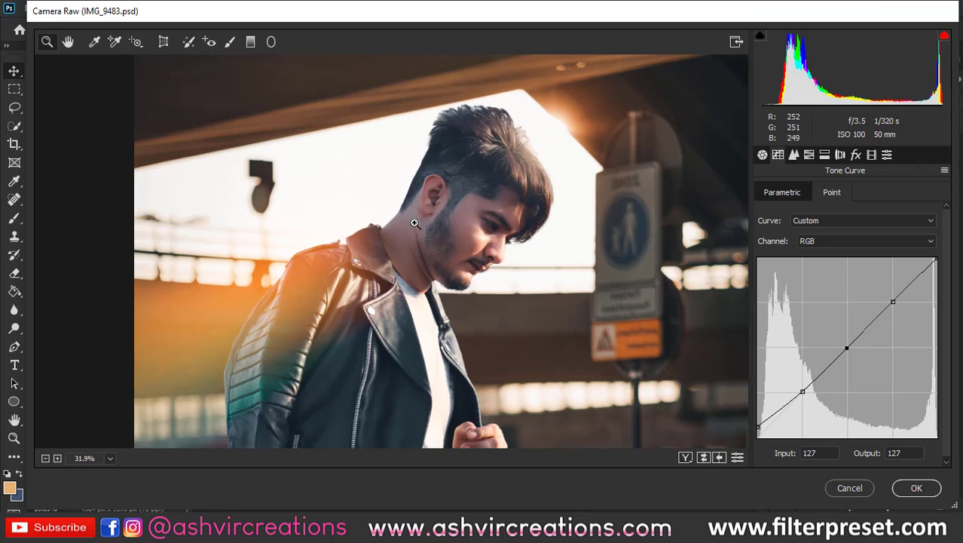
click(433, 262)
click(809, 155)
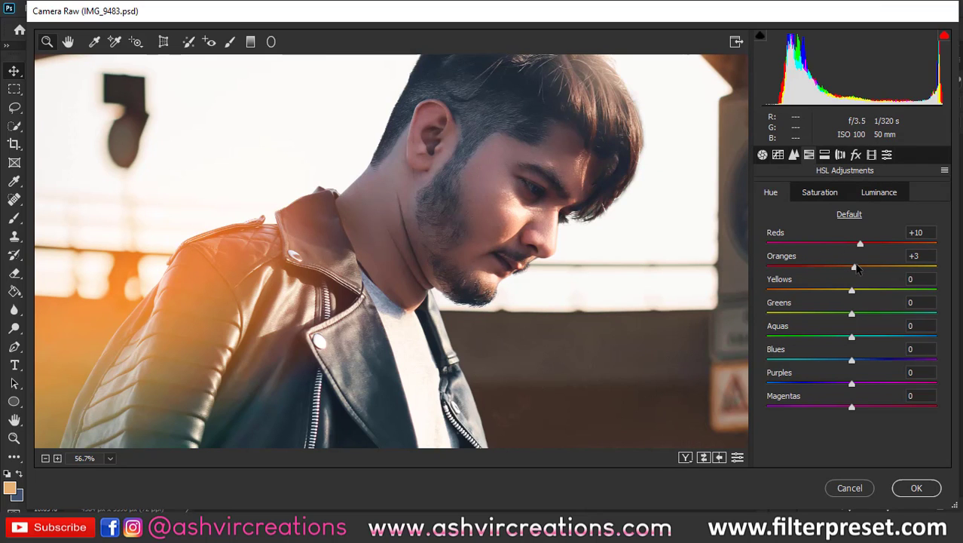
drag(864, 271, 902, 268)
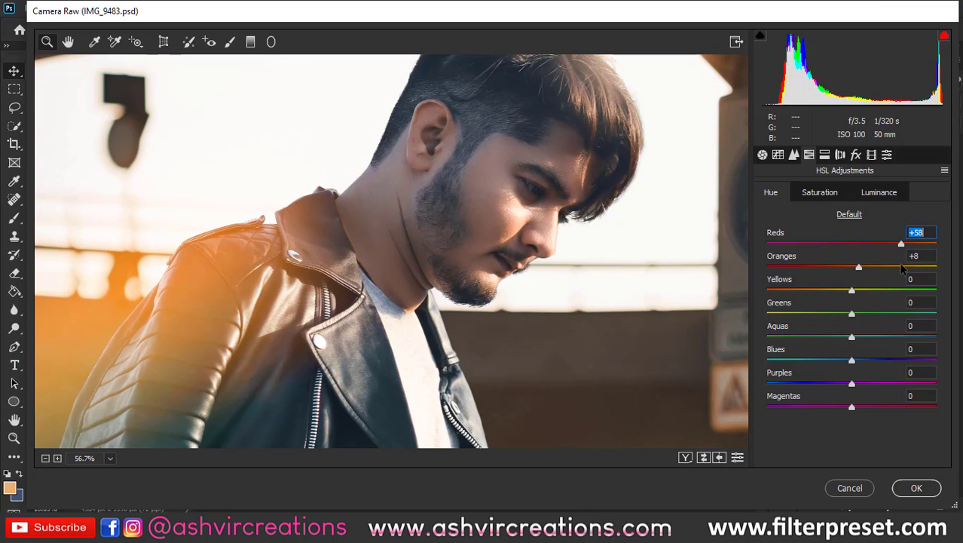
Step: Set the HSL saturation of Reds to +7
click(823, 194)
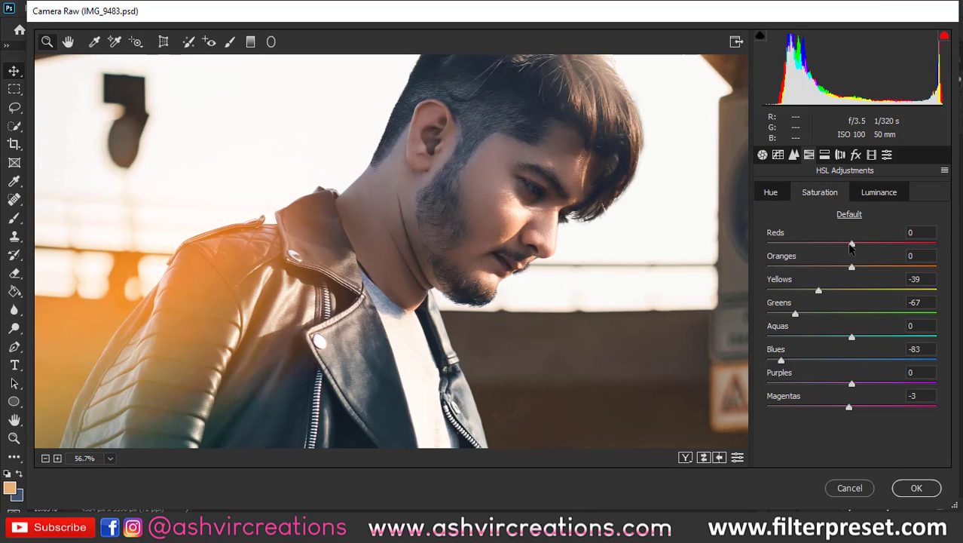
drag(851, 246, 809, 246)
drag(878, 254, 857, 253)
Step: Examine the overall colour grade on the whole image at several magnifications
key(ctrl+0)
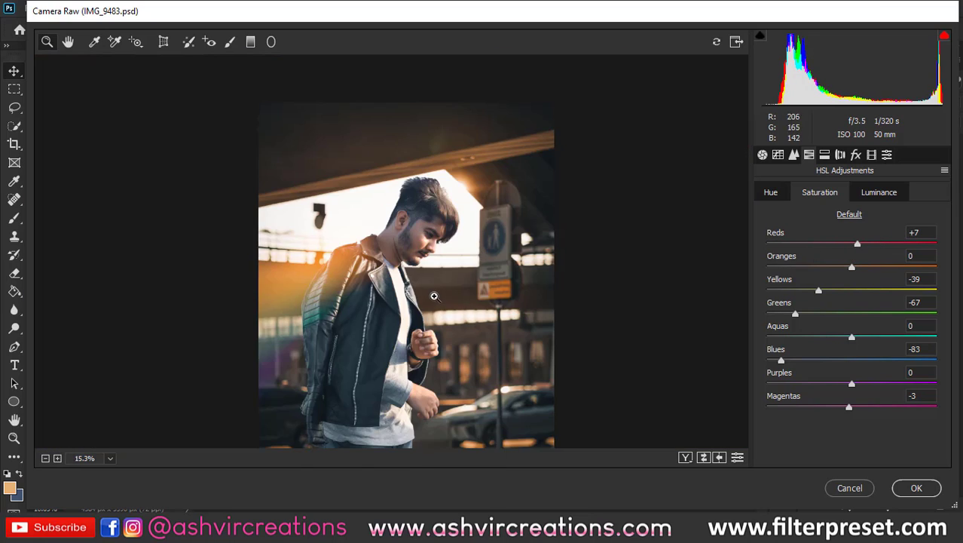
scroll(404, 259, down, 3)
scroll(405, 260, up, 4)
scroll(419, 292, down, 2)
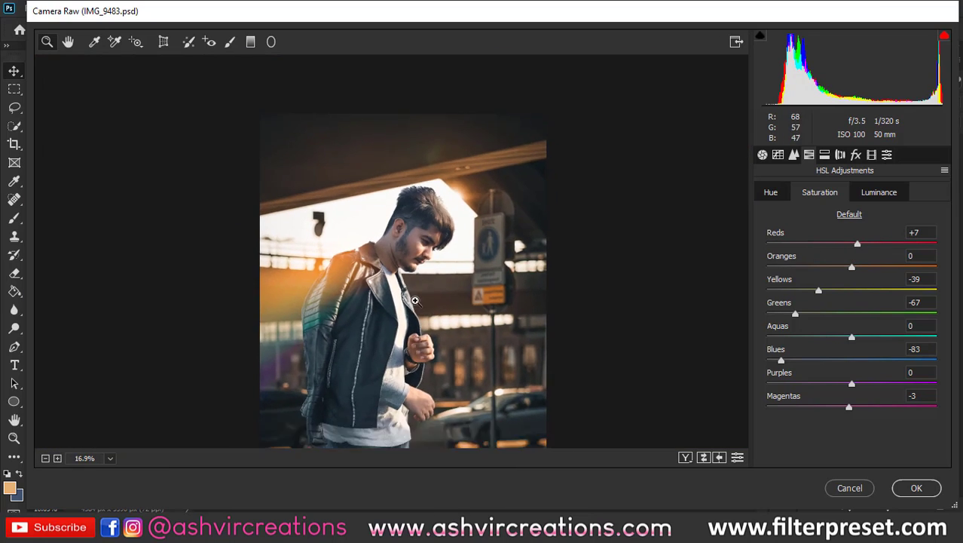
scroll(414, 301, down, 1)
scroll(439, 303, up, 4)
scroll(451, 316, down, 4)
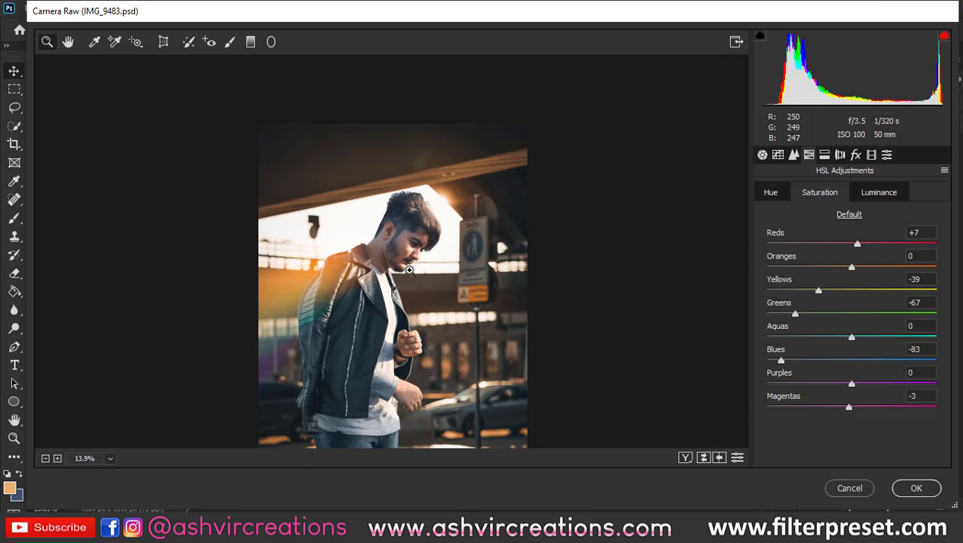
scroll(440, 367, down, 2)
scroll(433, 356, up, 1)
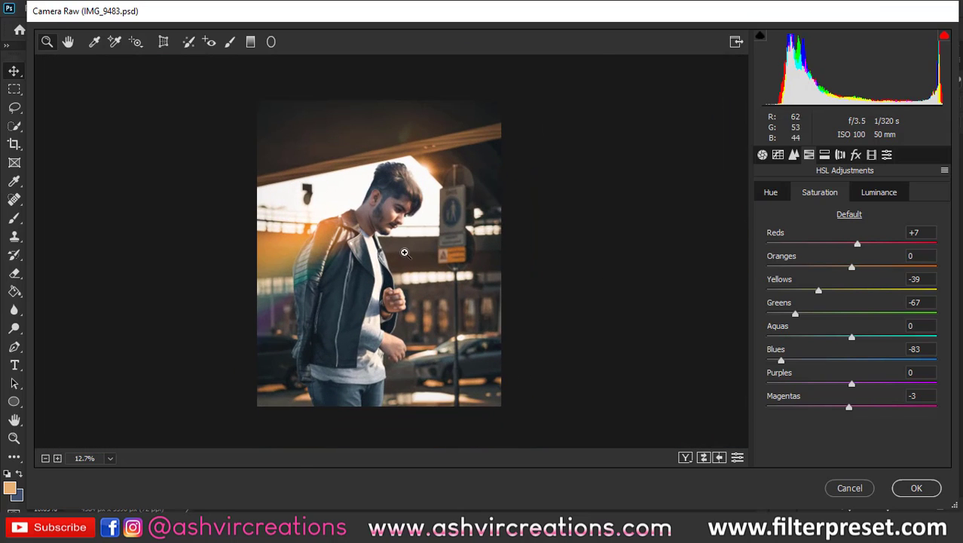
scroll(405, 252, up, 1)
Step: Sharpen the image with a sharpening Amount of 13
click(762, 154)
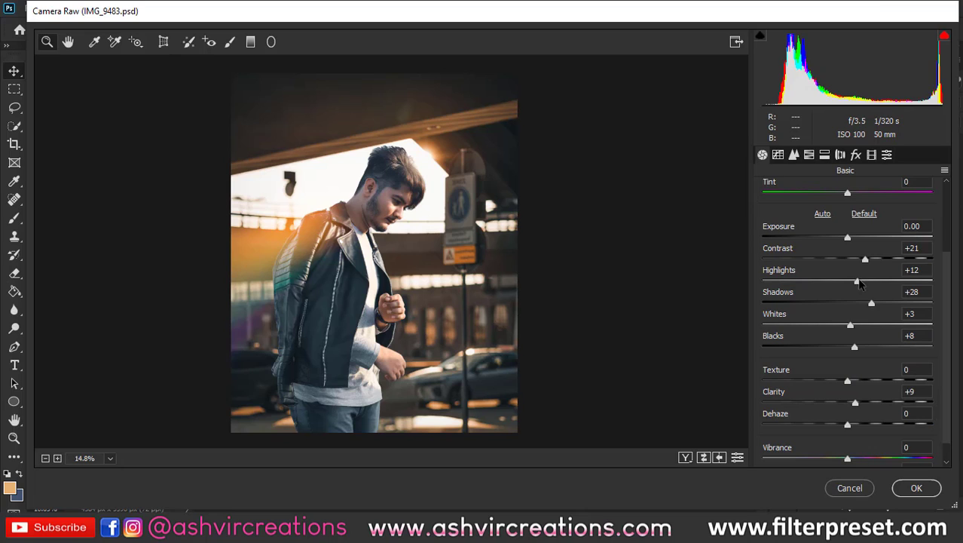
click(780, 155)
click(794, 154)
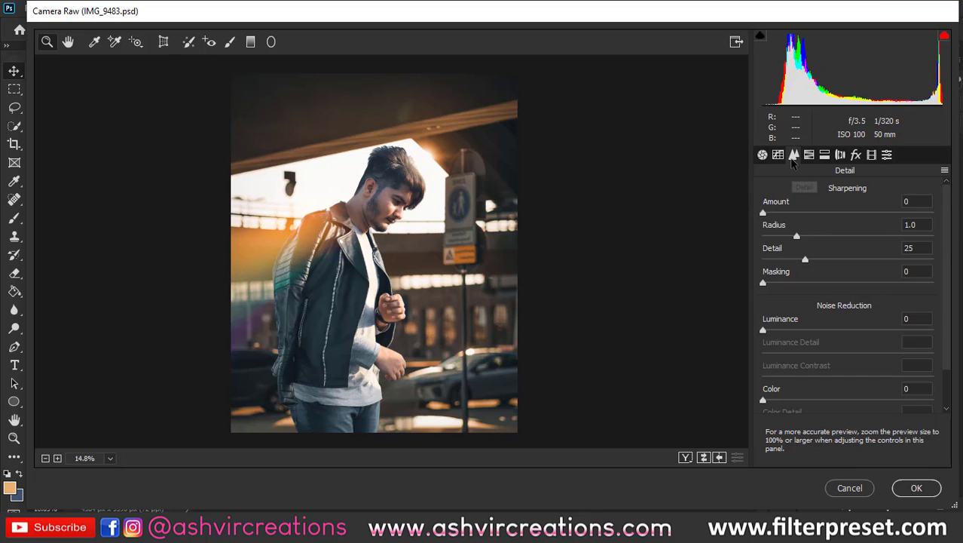
click(778, 214)
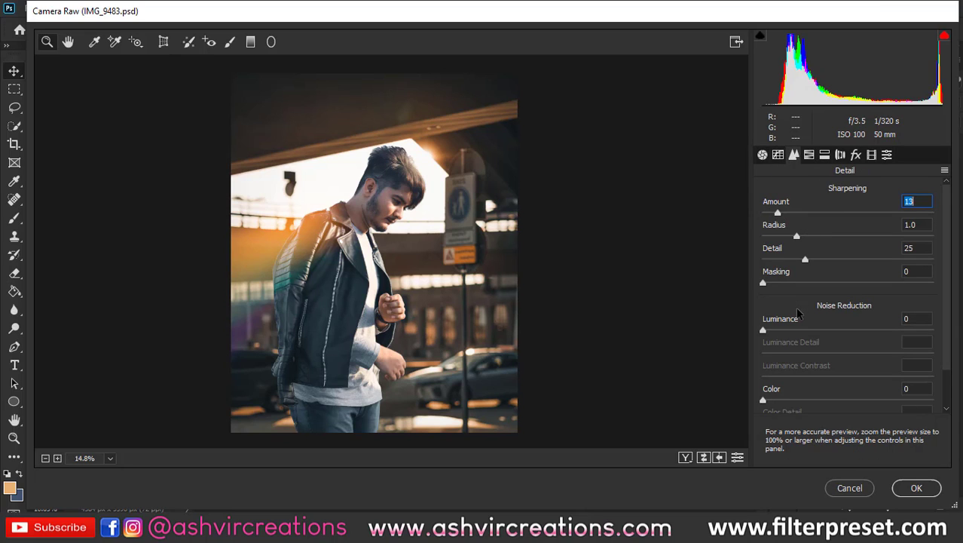
Step: Add film grain with Amount 30, Size 25 and Roughness 50, checking it close up on the street sign
click(855, 155)
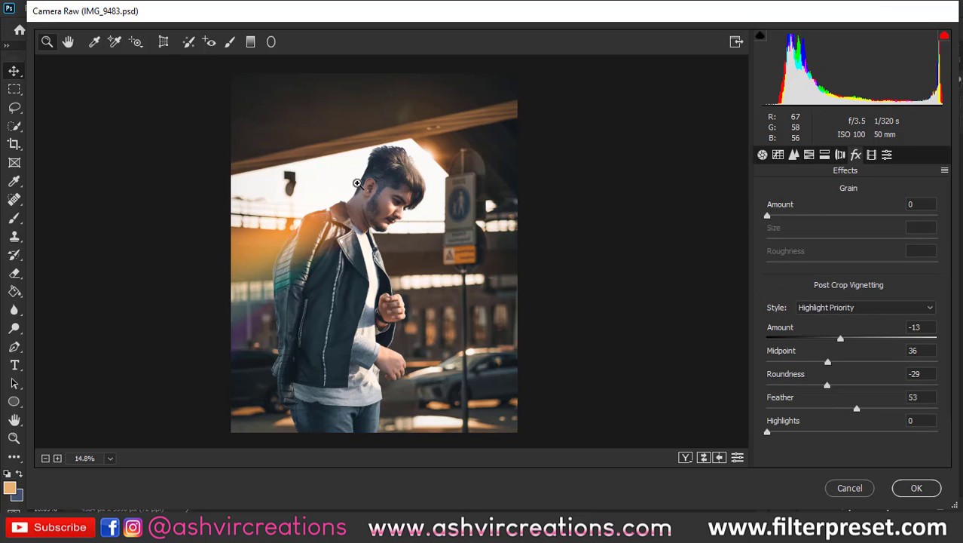
drag(358, 183, 415, 293)
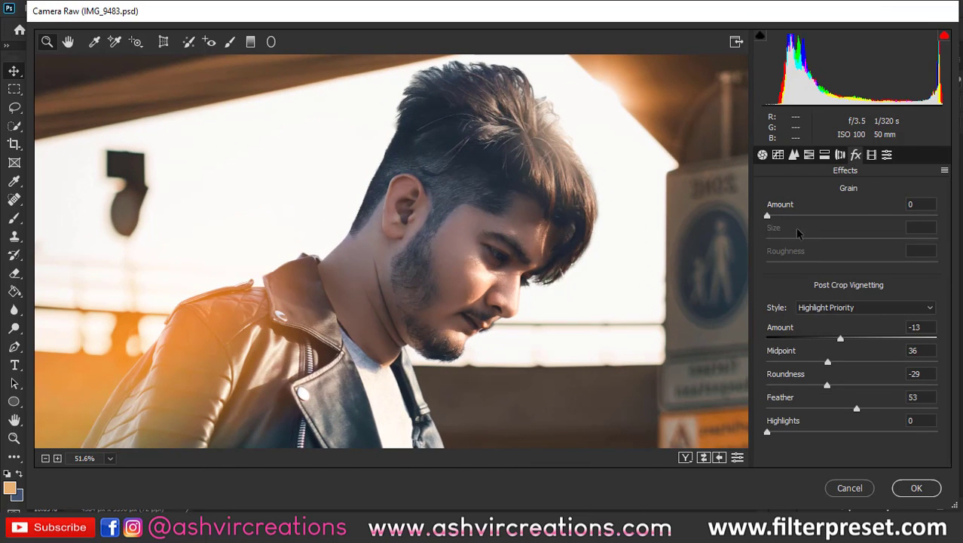
drag(516, 209, 542, 232)
drag(534, 365, 474, 300)
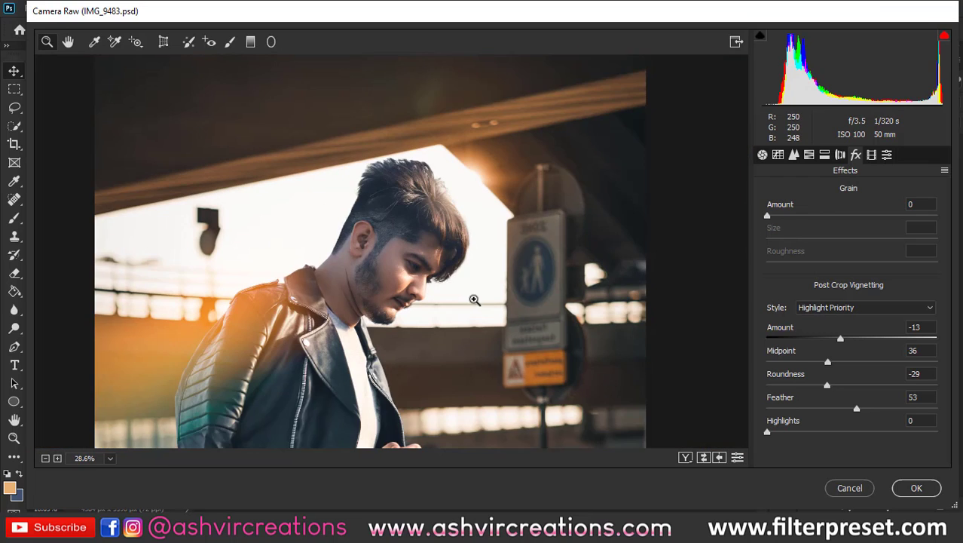
drag(422, 318, 441, 305)
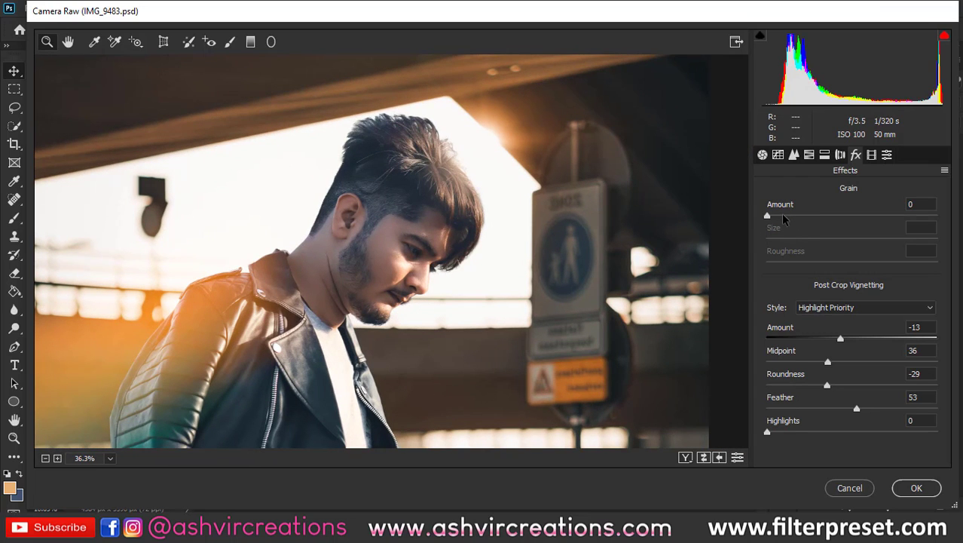
drag(782, 215, 817, 219)
drag(579, 159, 671, 209)
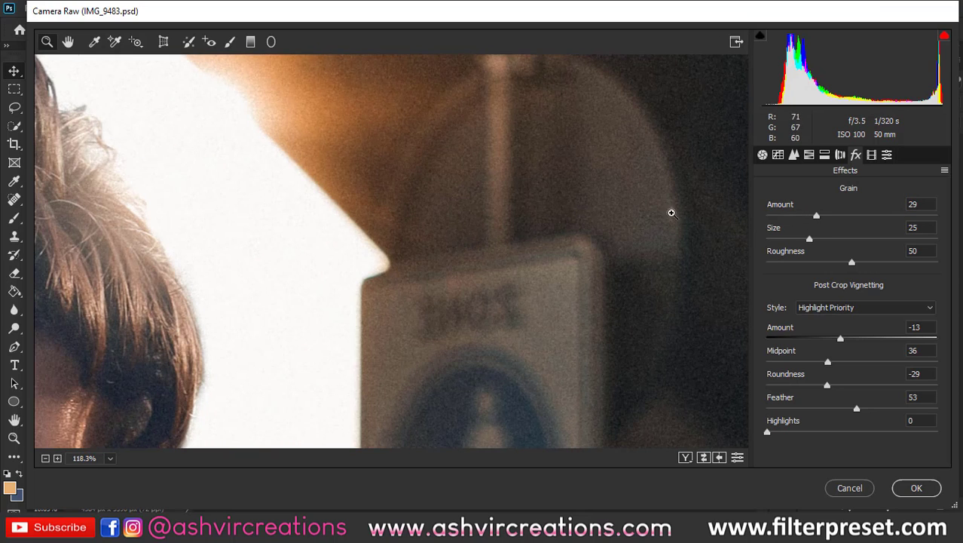
mouse_move(817, 217)
mouse_down()
mouse_move(885, 219)
mouse_move(747, 212)
mouse_move(824, 217)
mouse_up()
click(800, 218)
Step: Inspect the grained image close up and as a whole, and review the tone curve, sharpening and HSL settings
drag(577, 321, 548, 306)
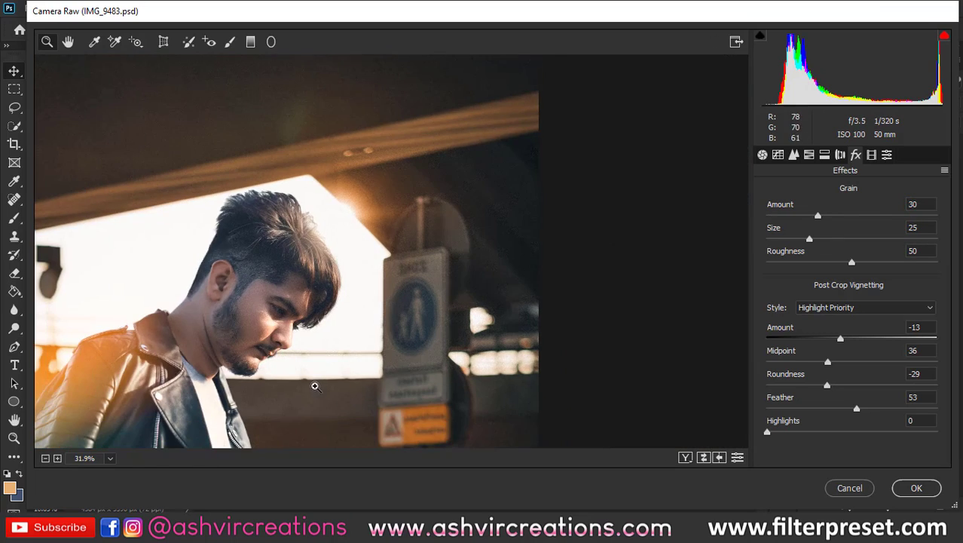
mouse_move(315, 386)
mouse_down()
mouse_move(279, 387)
mouse_move(311, 385)
mouse_up()
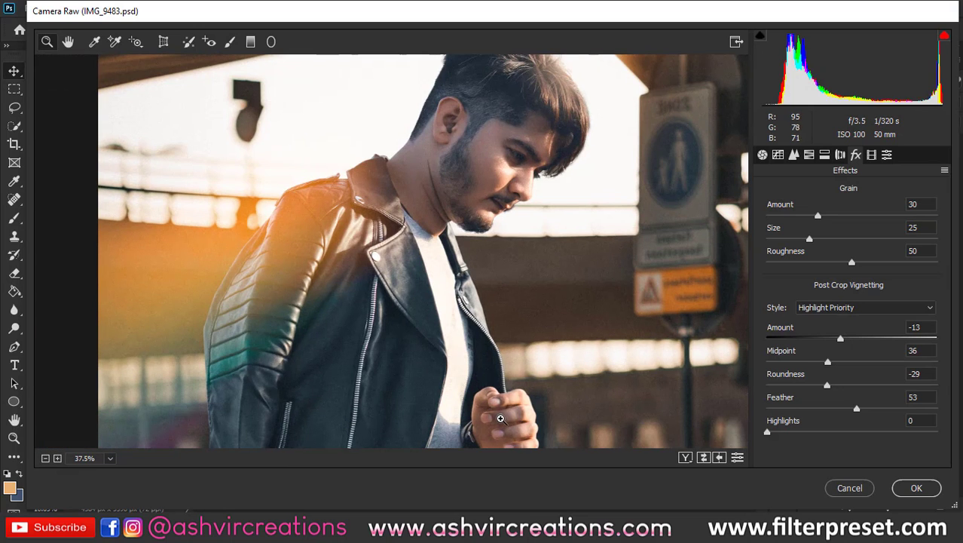
drag(500, 412, 461, 374)
drag(482, 431, 472, 419)
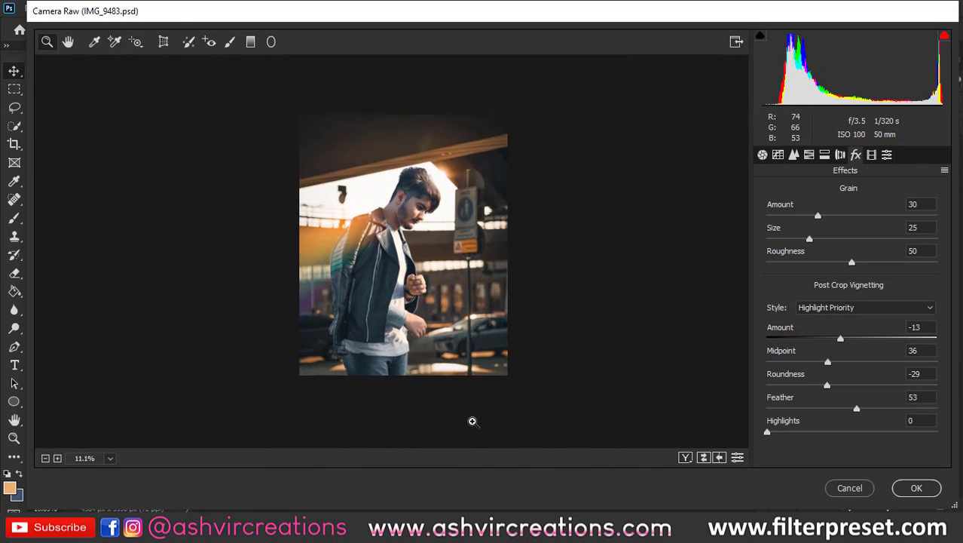
drag(353, 222, 371, 246)
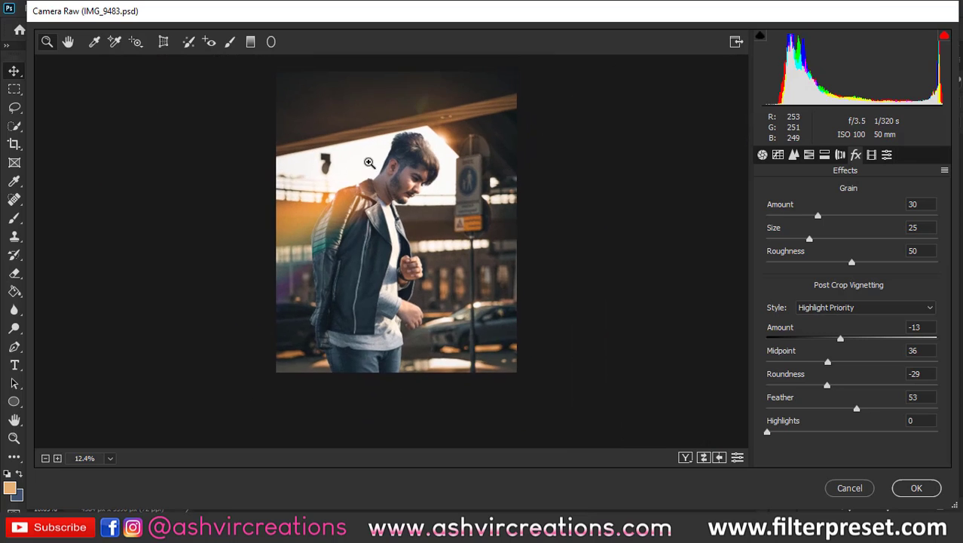
drag(368, 162, 381, 184)
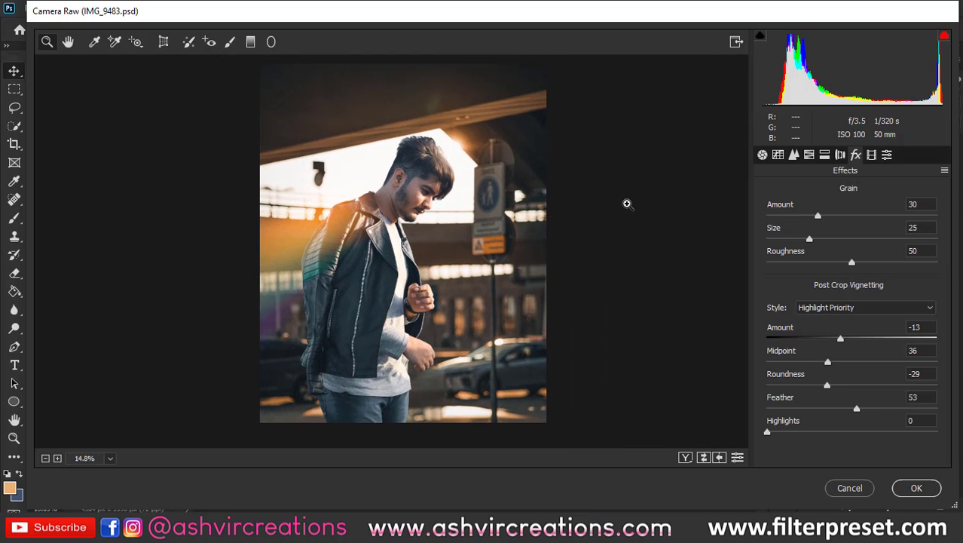
click(777, 156)
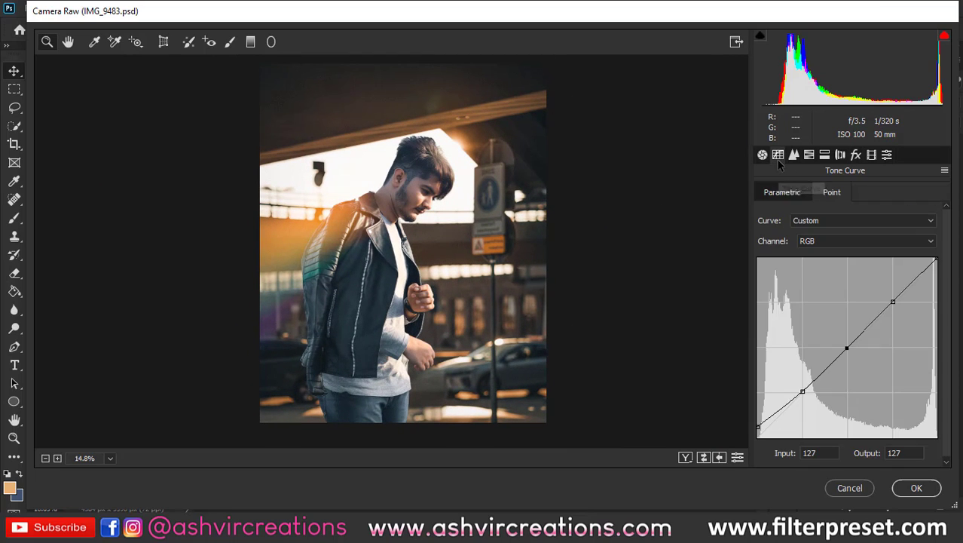
click(794, 155)
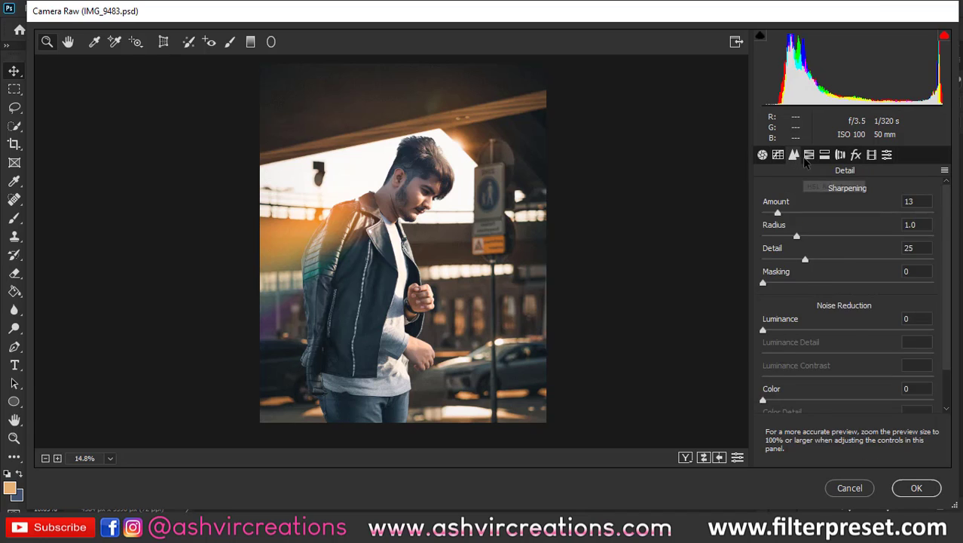
click(809, 155)
Step: Warm the split-toning highlights with Hue 36 and Saturation 10, checking the effect on the man's face
click(825, 156)
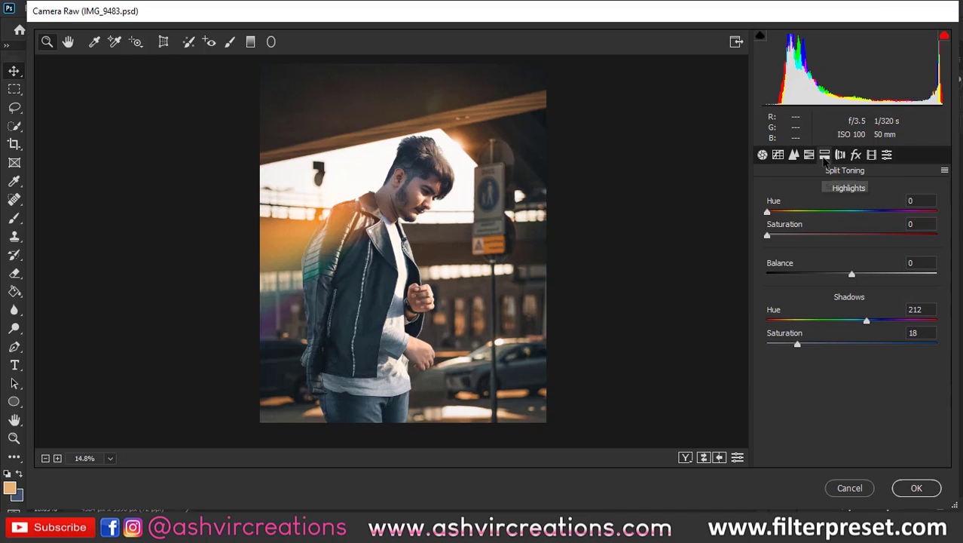
click(799, 212)
click(794, 236)
drag(796, 237, 784, 214)
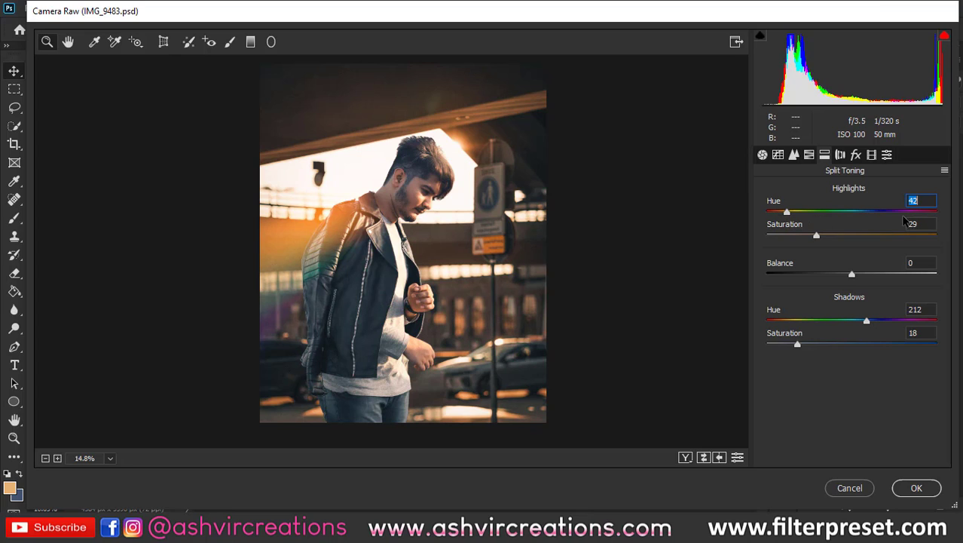
drag(816, 236, 744, 240)
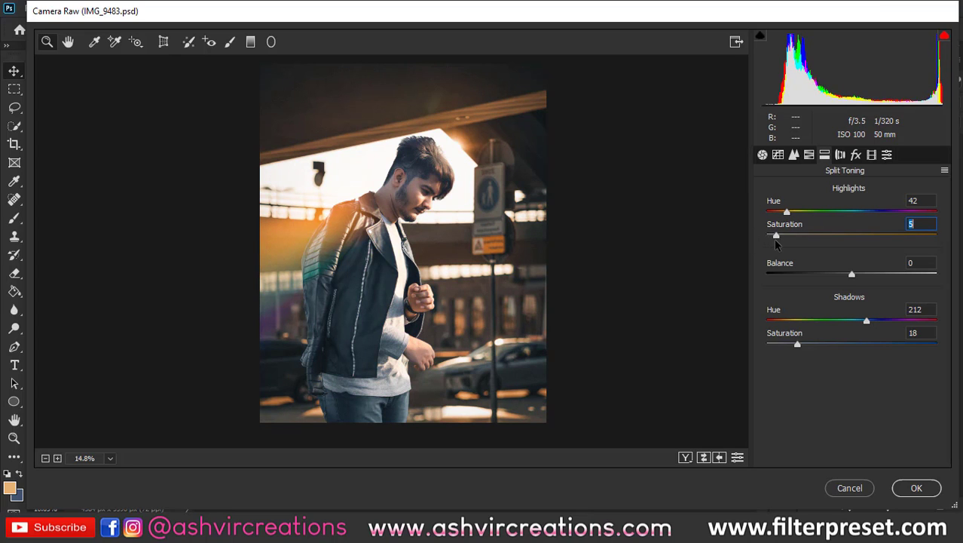
drag(786, 213, 781, 238)
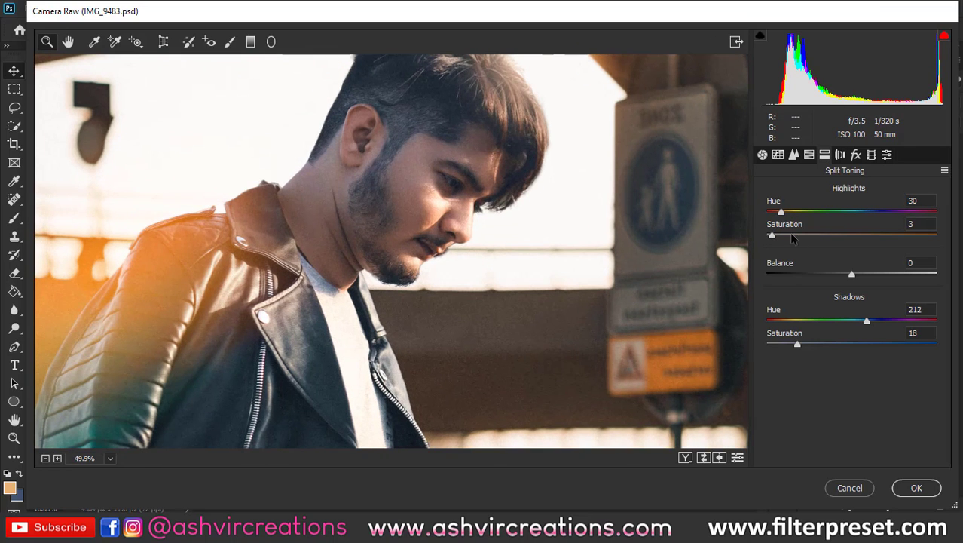
drag(792, 239, 784, 214)
click(783, 236)
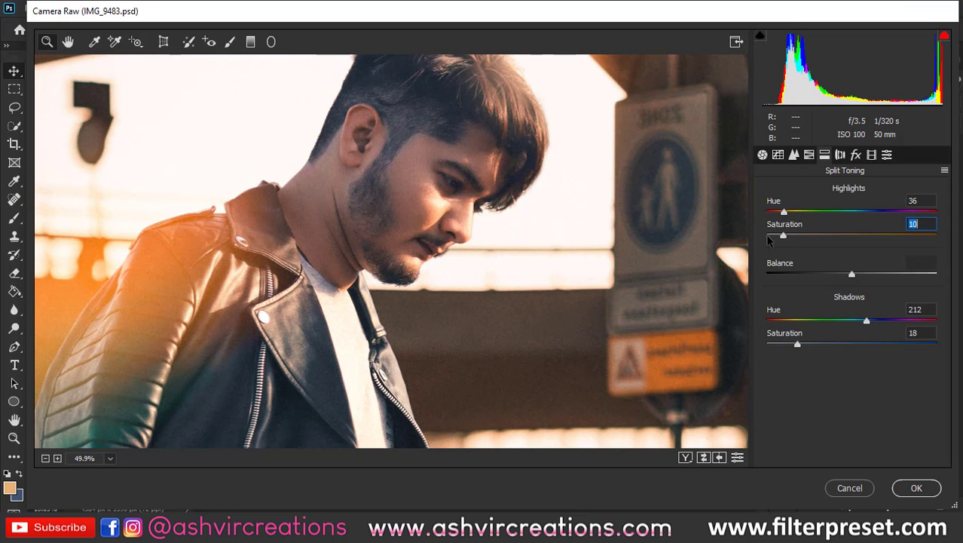
Step: Reduce the split-toning highlights Saturation to 9, apply the Camera Raw grade and check the whole image
click(779, 238)
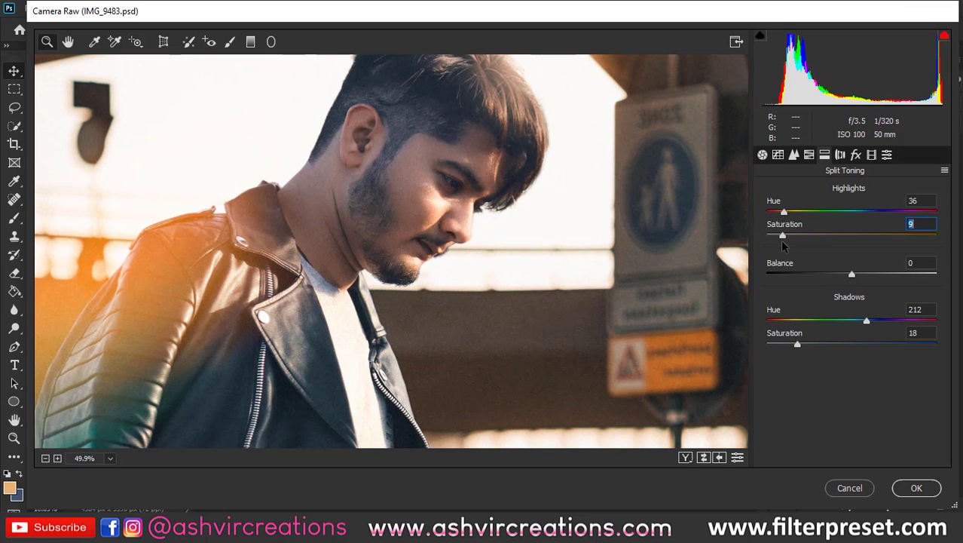
drag(436, 319, 407, 335)
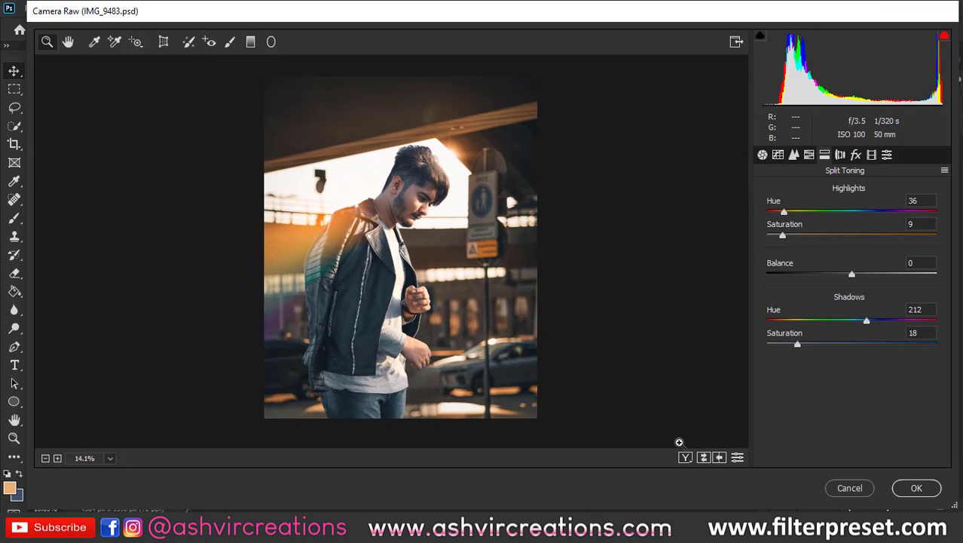
click(913, 489)
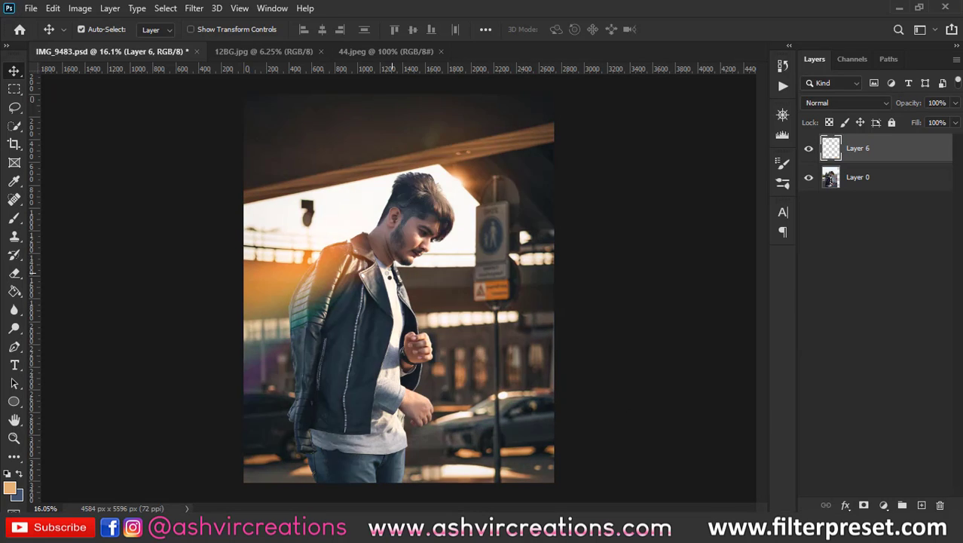
scroll(391, 264, down, 1)
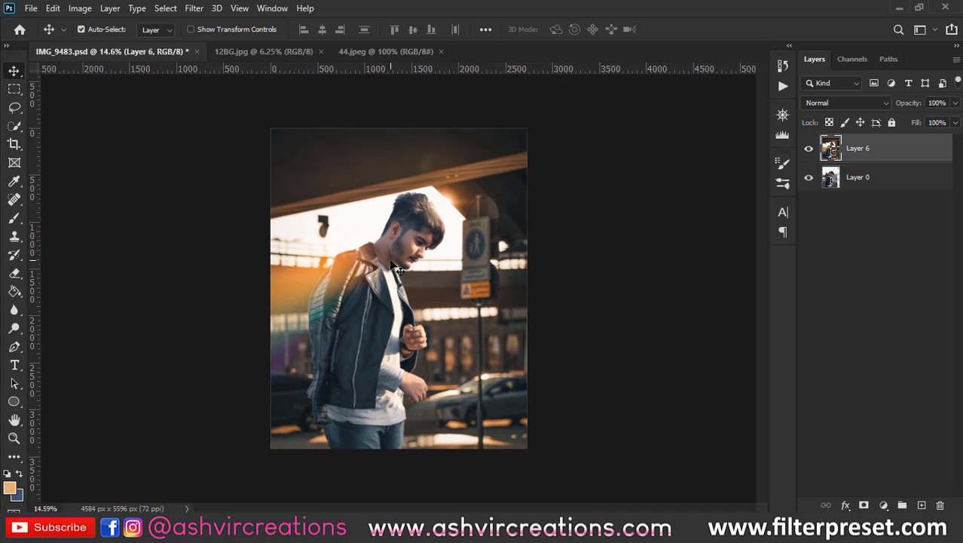
scroll(390, 262, up, 1)
scroll(391, 264, down, 1)
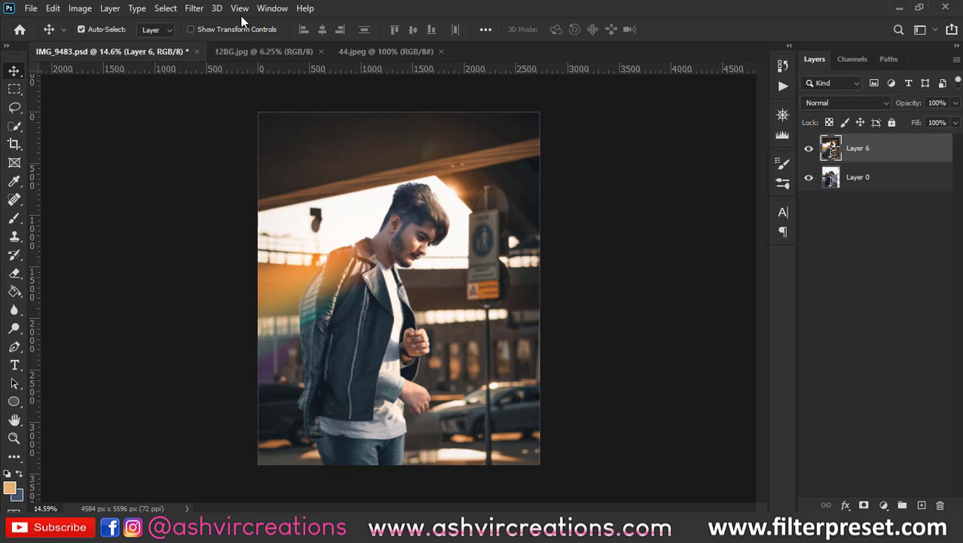
Step: Duplicate Layer 6 as "dodge" and set the copy's blend mode to Screen
click(206, 9)
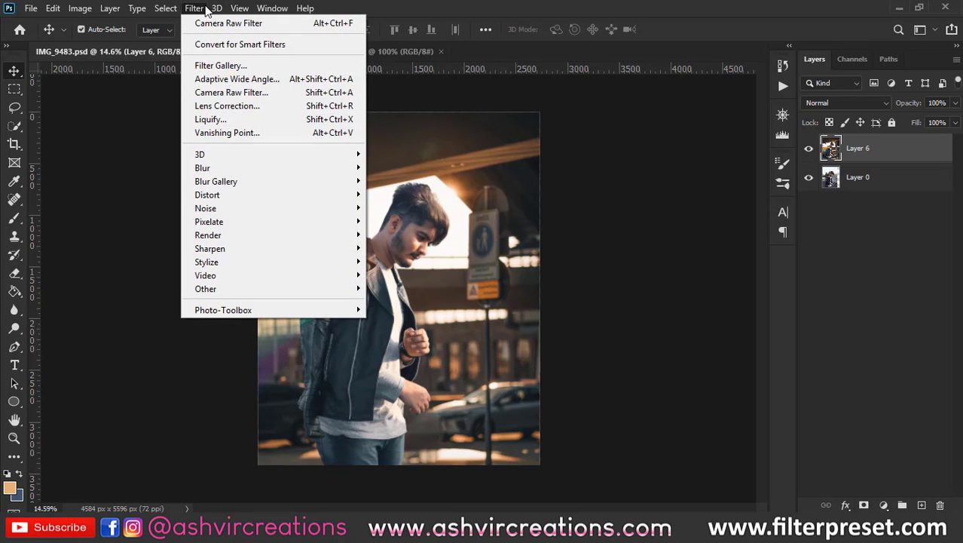
right_click(873, 152)
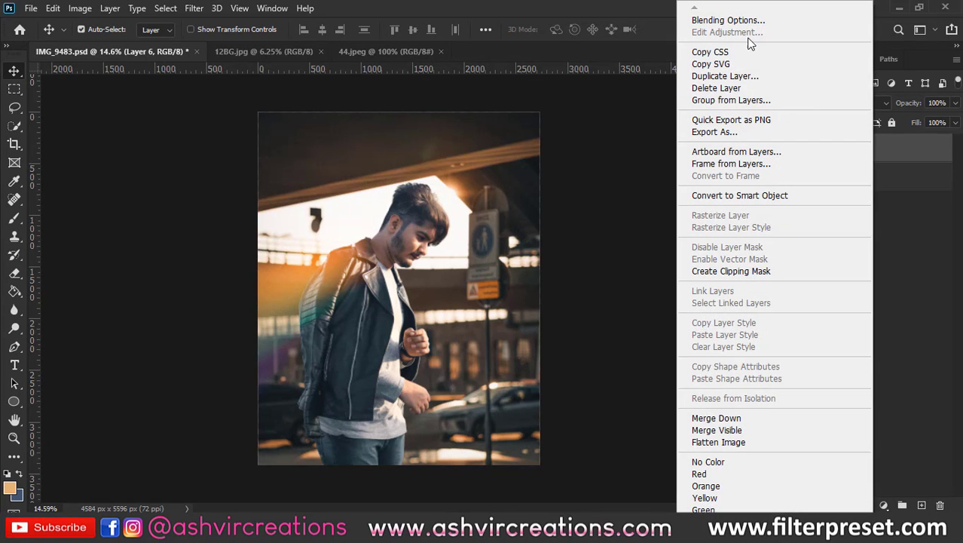
click(728, 76)
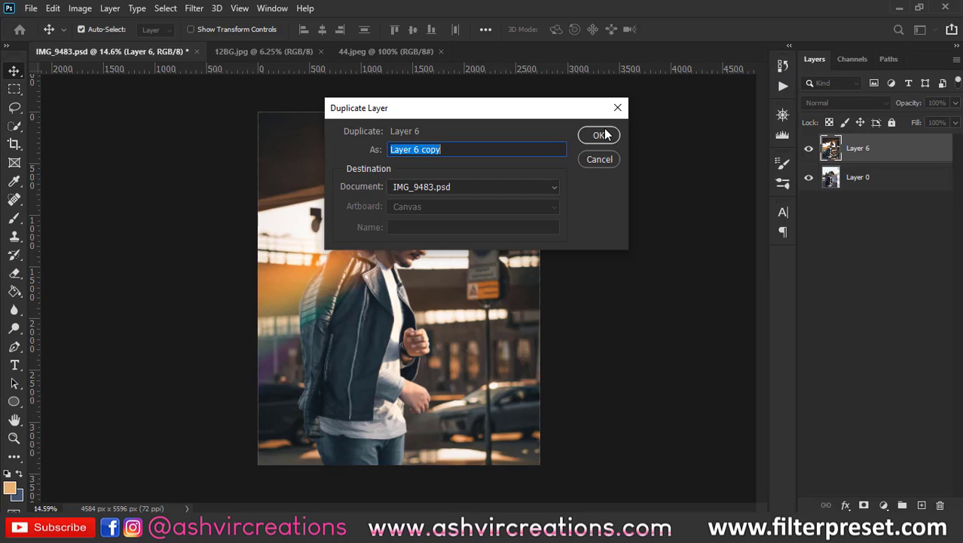
text(dod)
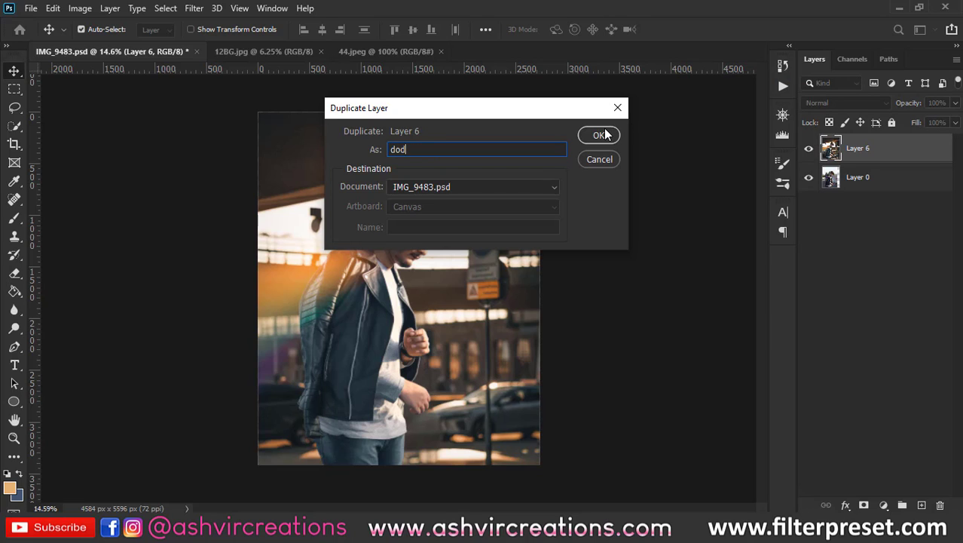
text(ge)
click(604, 134)
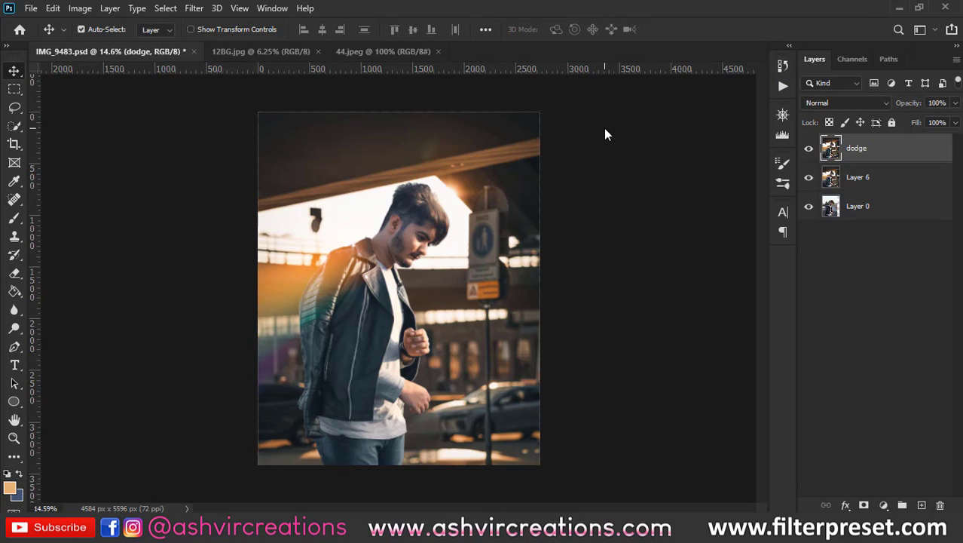
click(827, 102)
click(818, 220)
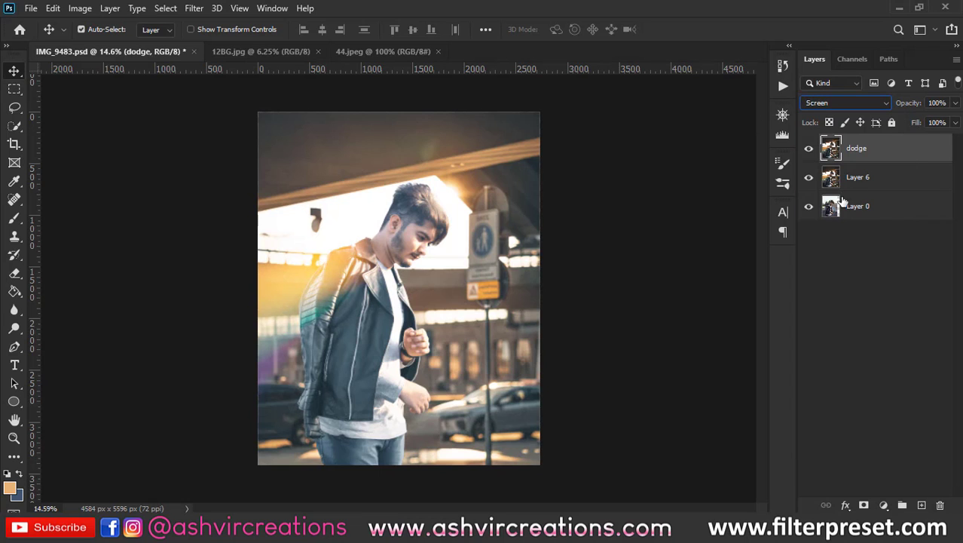
Step: In the dodge layer's Blend If settings, split the Underlying Layer black point to 0 / 163
right_click(895, 160)
click(784, 15)
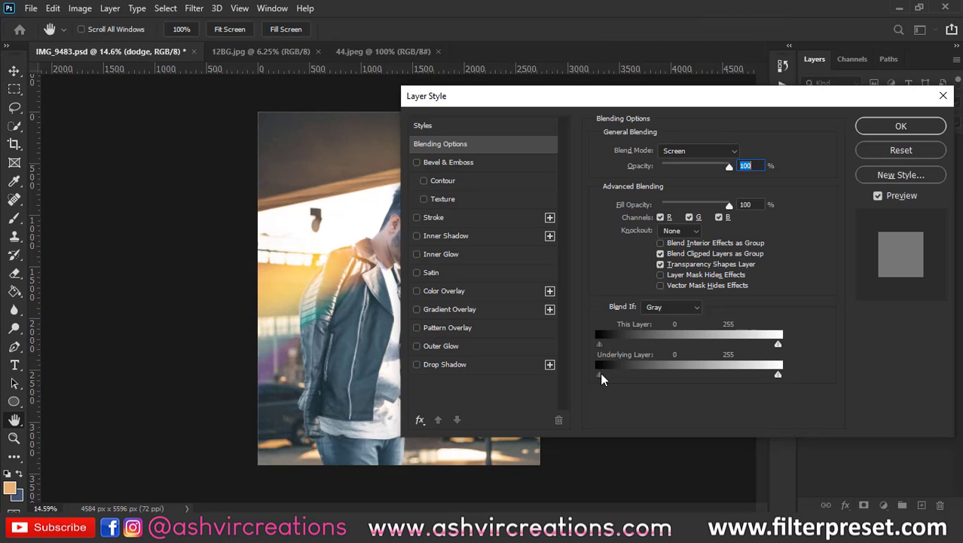
drag(600, 376, 684, 375)
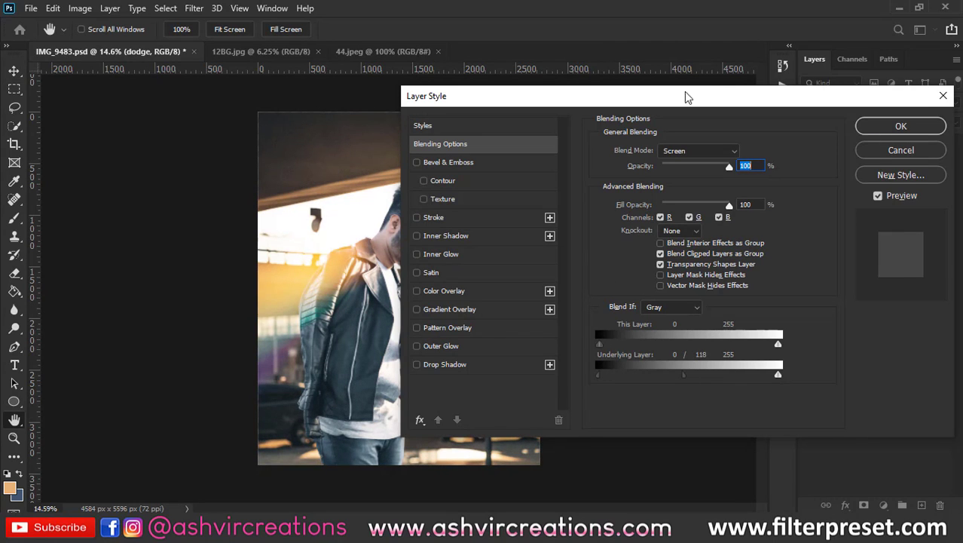
drag(686, 97, 820, 79)
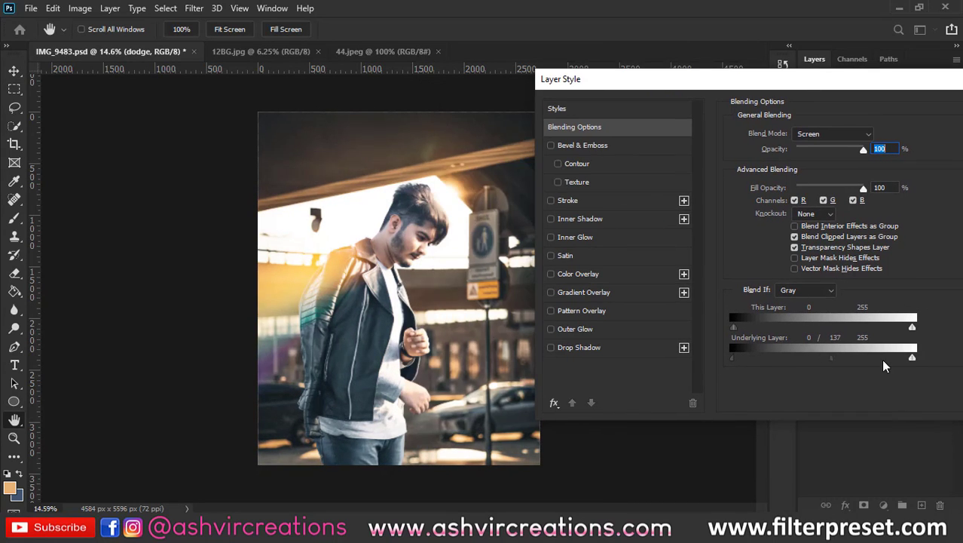
drag(831, 359, 842, 362)
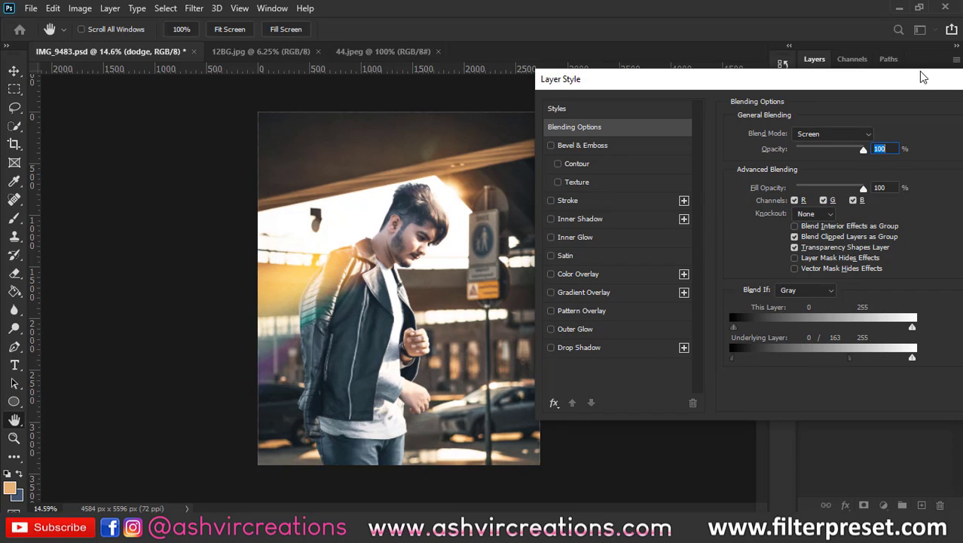
drag(921, 92, 826, 84)
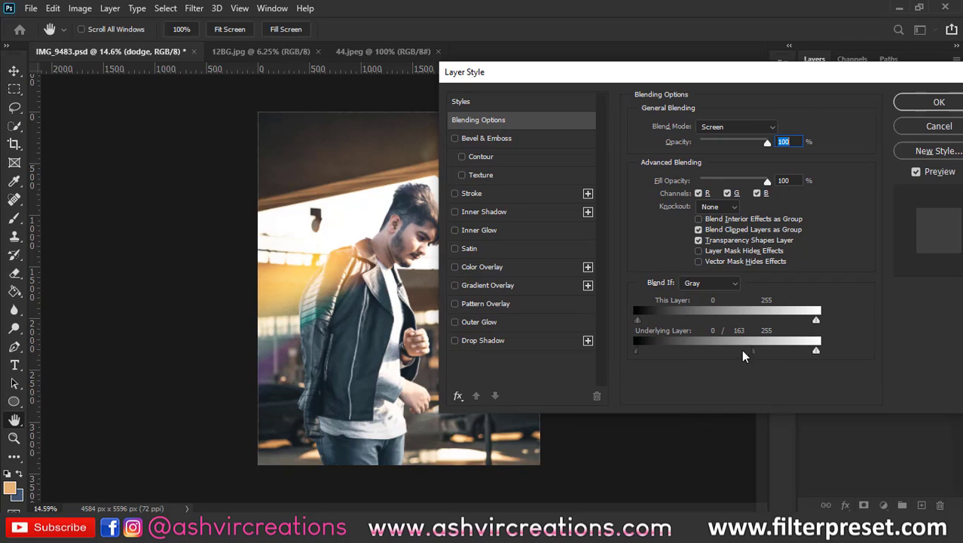
click(923, 102)
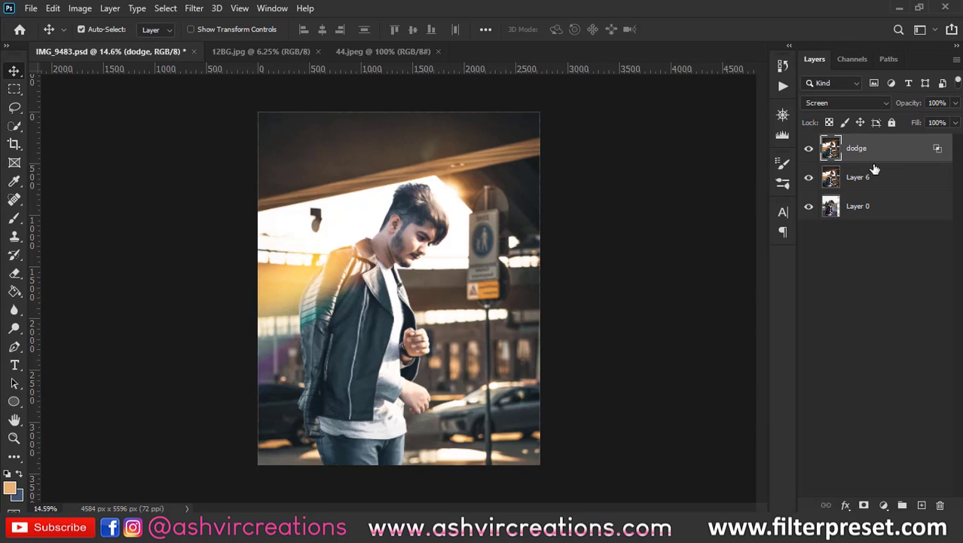
Step: Duplicate Layer 6 as "burn" and move the copy above the dodge layer
click(874, 177)
right_click(876, 178)
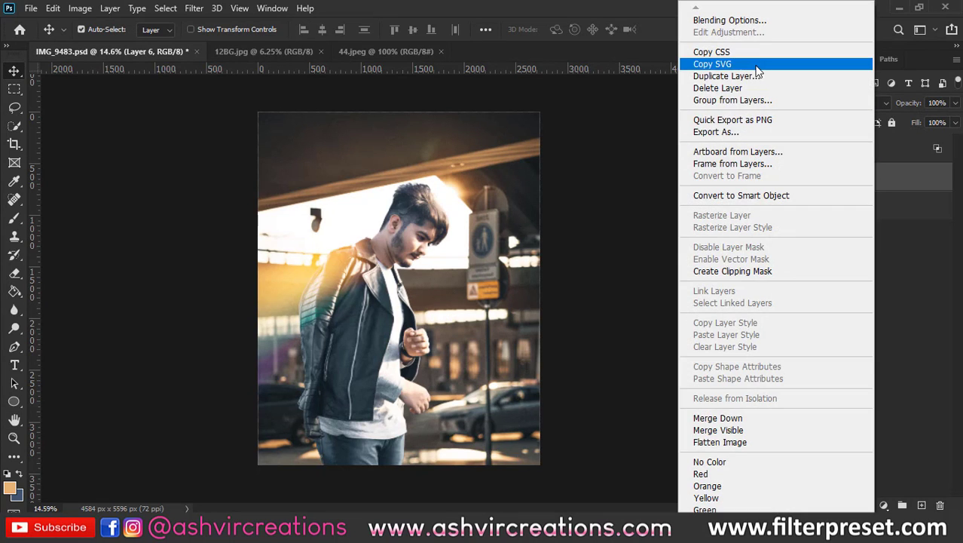
click(753, 80)
text(burn)
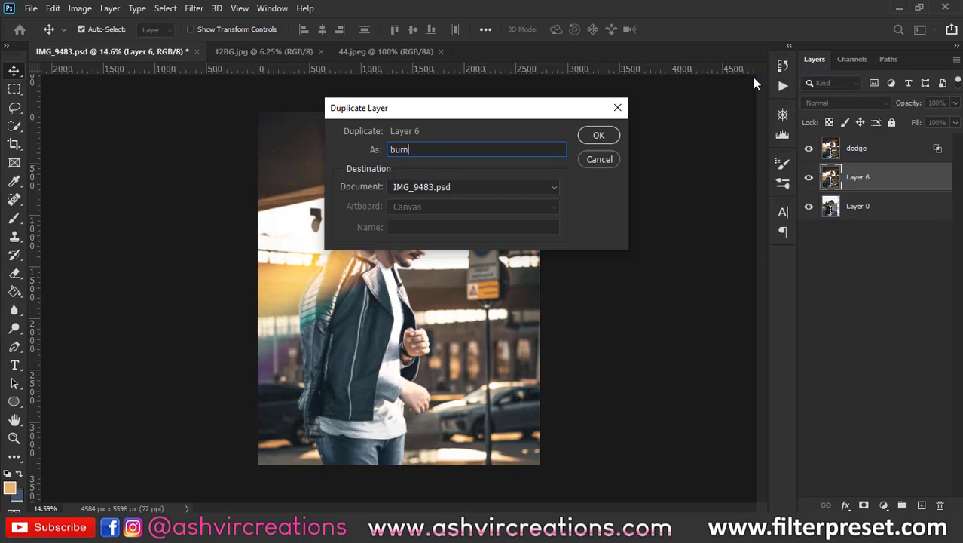
key(Return)
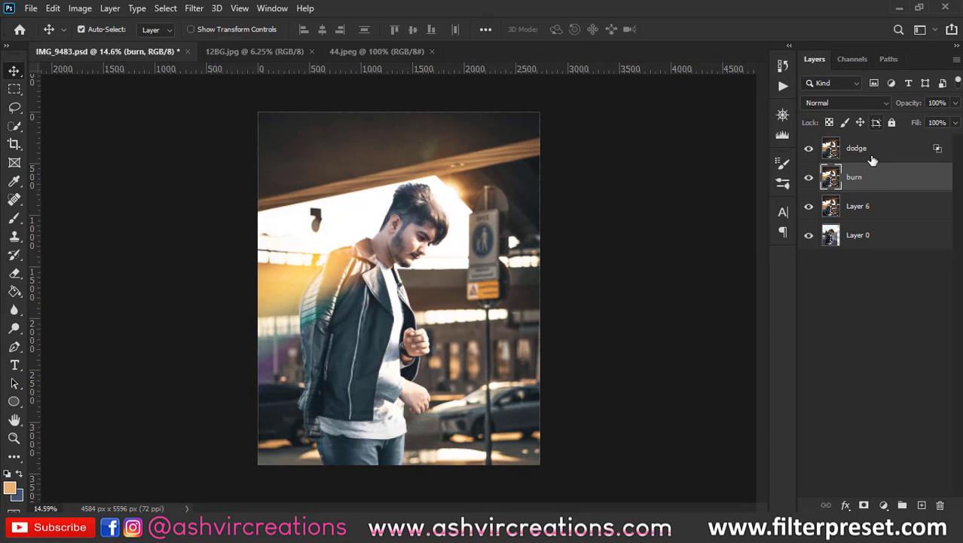
mouse_move(865, 179)
mouse_down()
mouse_move(860, 147)
mouse_move(867, 151)
mouse_up()
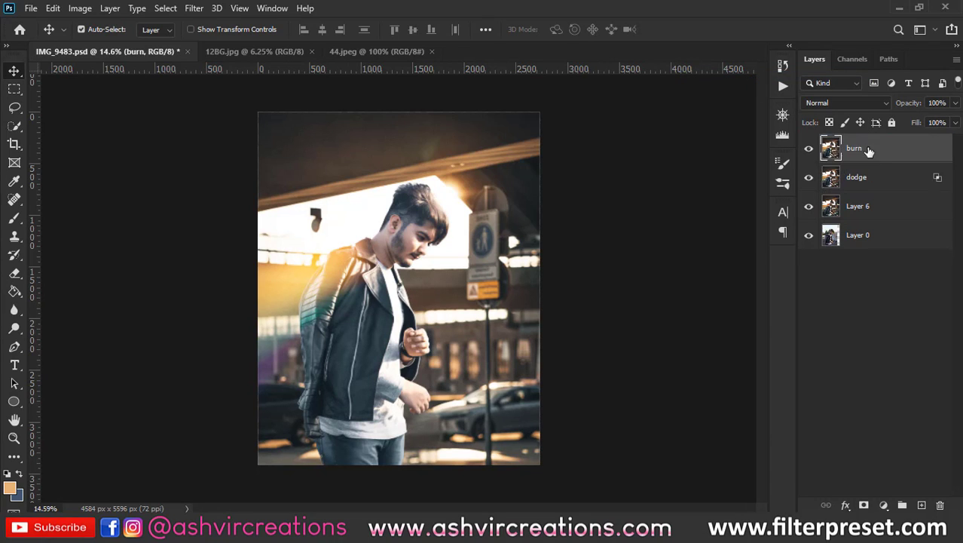
Step: Set the burn layer to Multiply and split its Underlying Layer white point in Blend If, pulling one half far into the darks
click(831, 103)
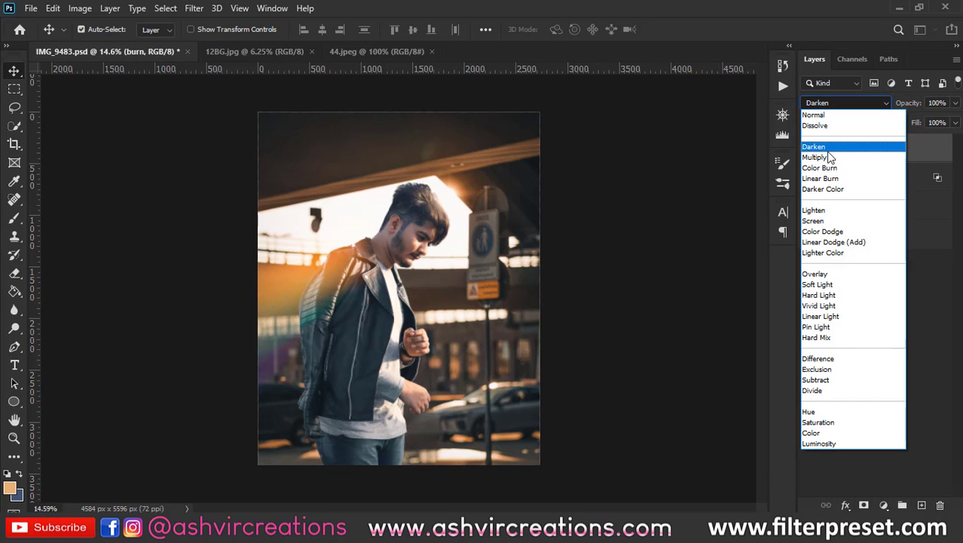
click(829, 157)
right_click(882, 145)
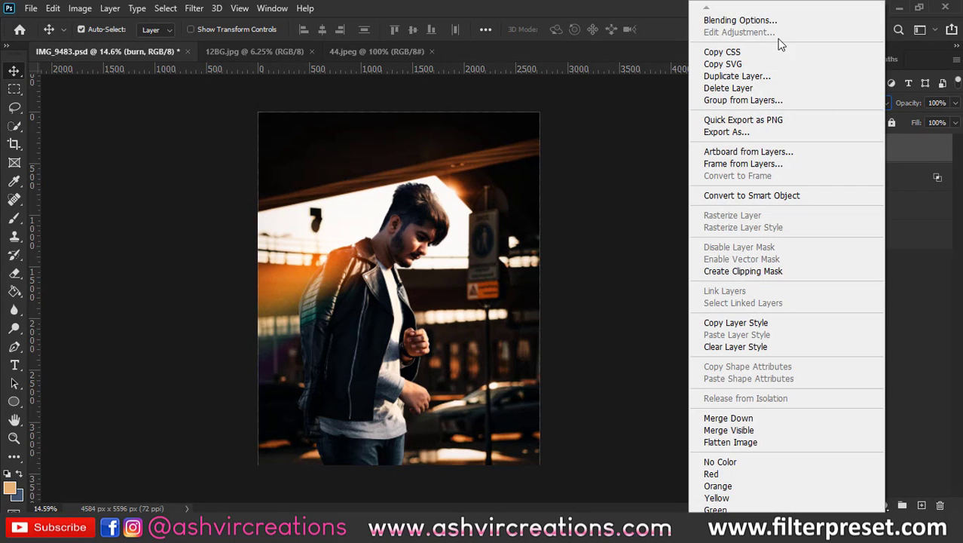
click(755, 23)
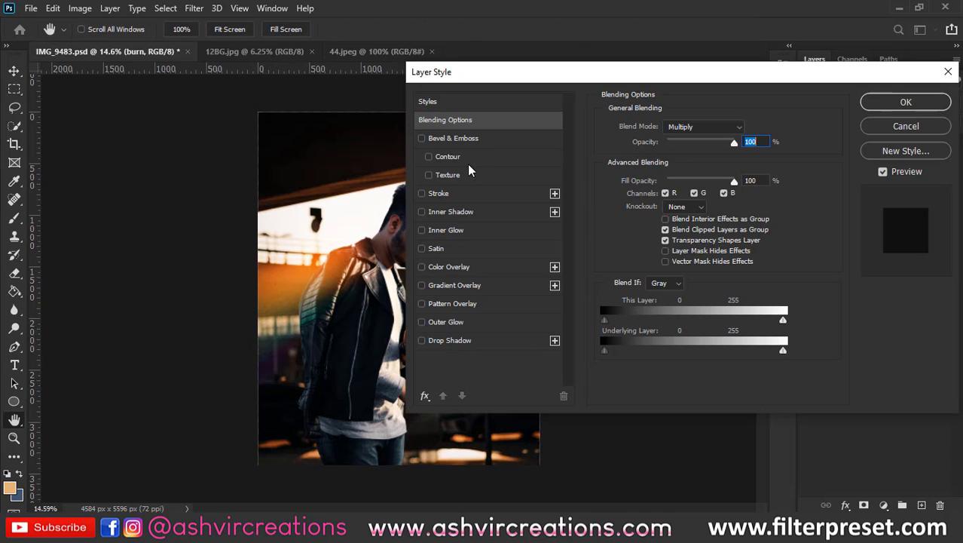
key(alt)
drag(782, 355, 627, 351)
drag(643, 85, 743, 77)
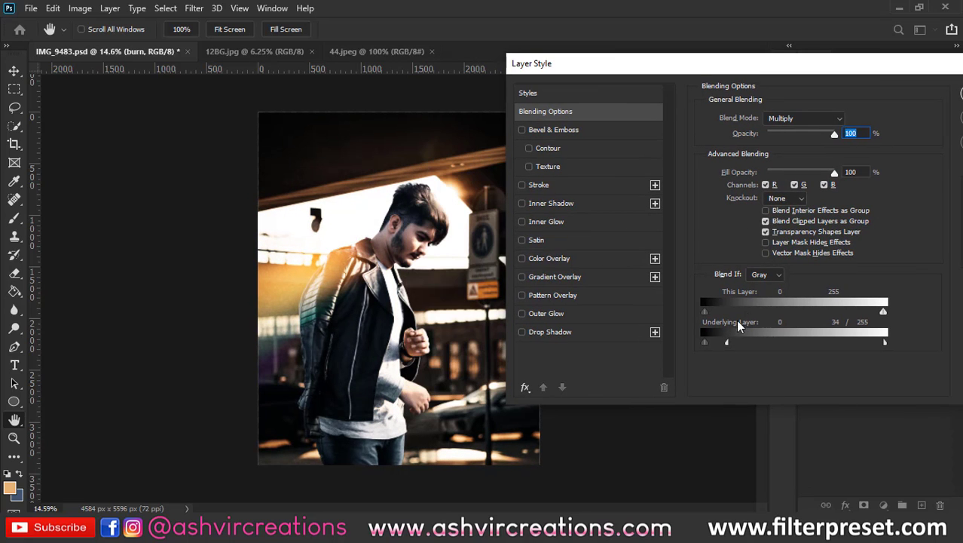
mouse_move(728, 343)
mouse_down()
mouse_move(807, 343)
mouse_move(720, 344)
mouse_move(743, 345)
mouse_up()
key(Return)
Step: Group the burn and dodge layers, compare the image without and with them, and add a layer mask to the group
shift+click(901, 183)
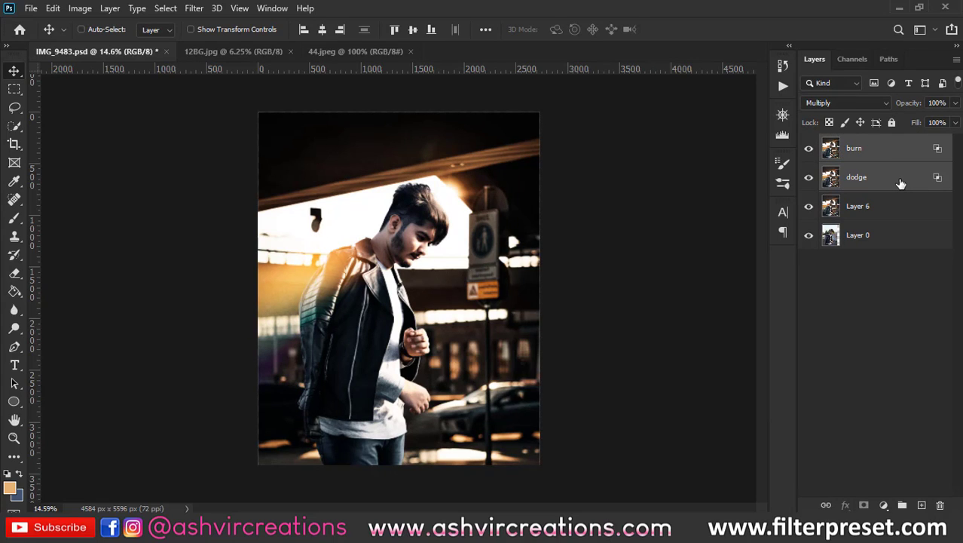
key(ctrl+g)
click(809, 143)
click(809, 142)
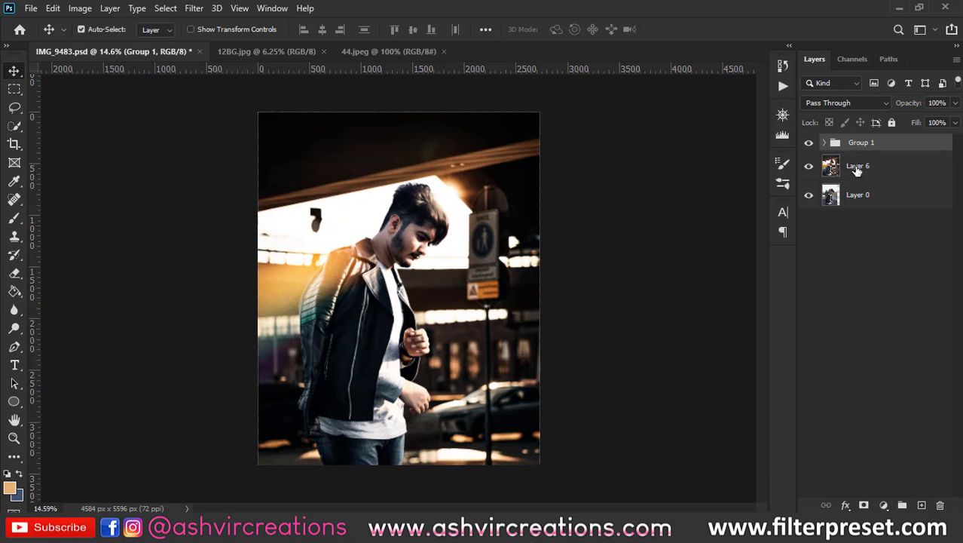
click(864, 505)
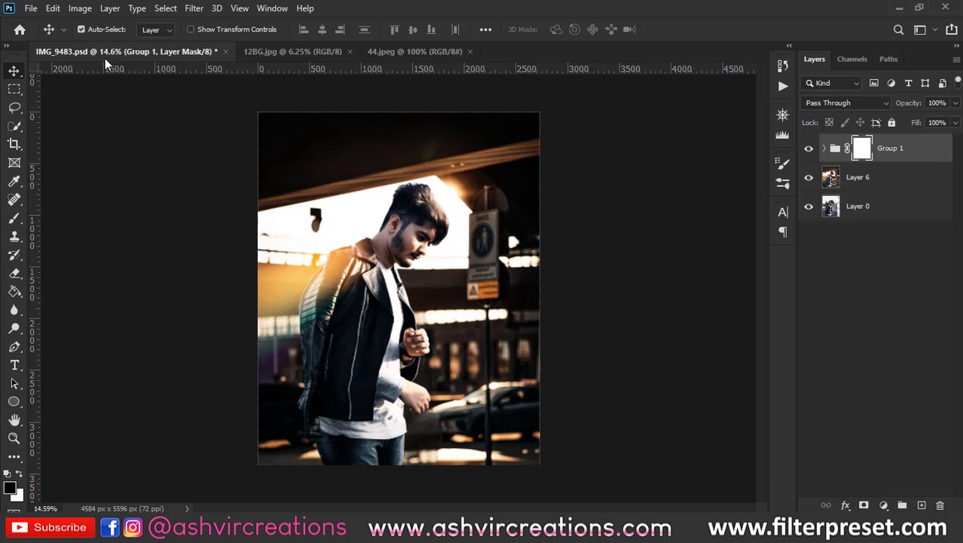
Step: Use Apply Image on the group's mask with Layer 6 as source, RGB channel, Multiply blending and 100% opacity
click(80, 8)
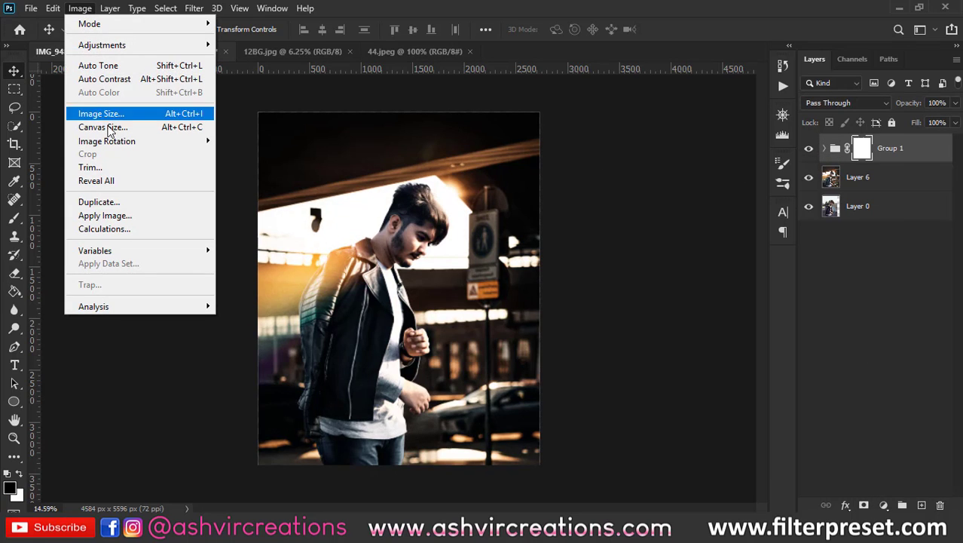
click(105, 216)
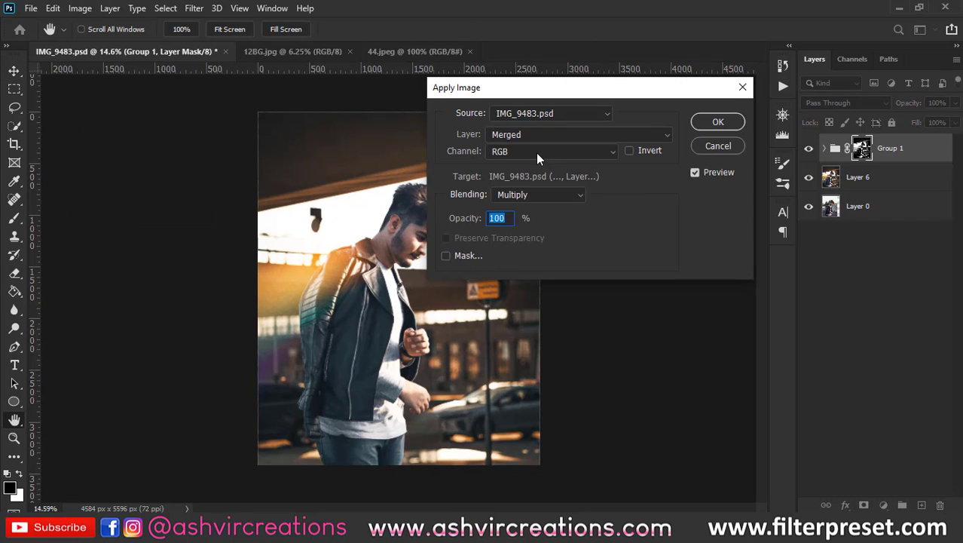
click(511, 151)
click(508, 152)
click(520, 135)
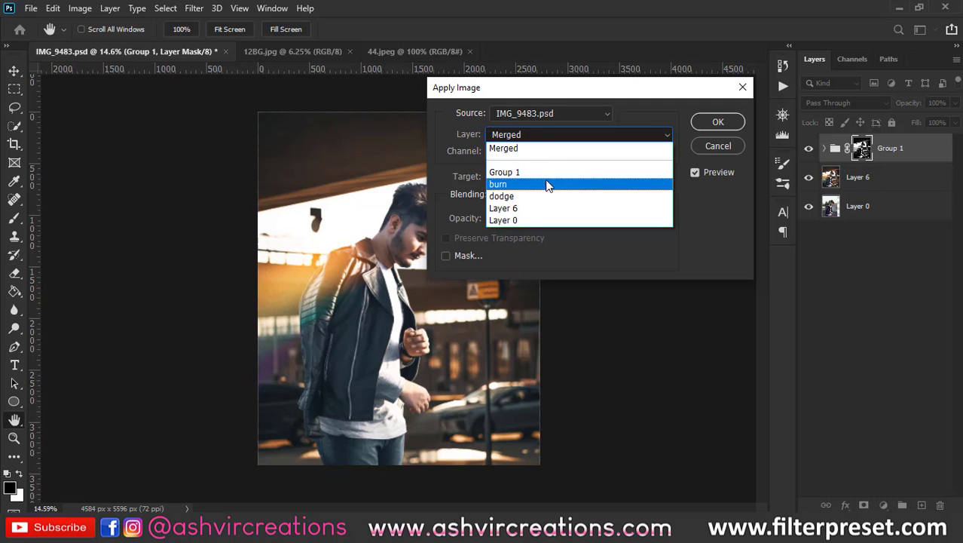
click(516, 209)
click(718, 123)
key(v)
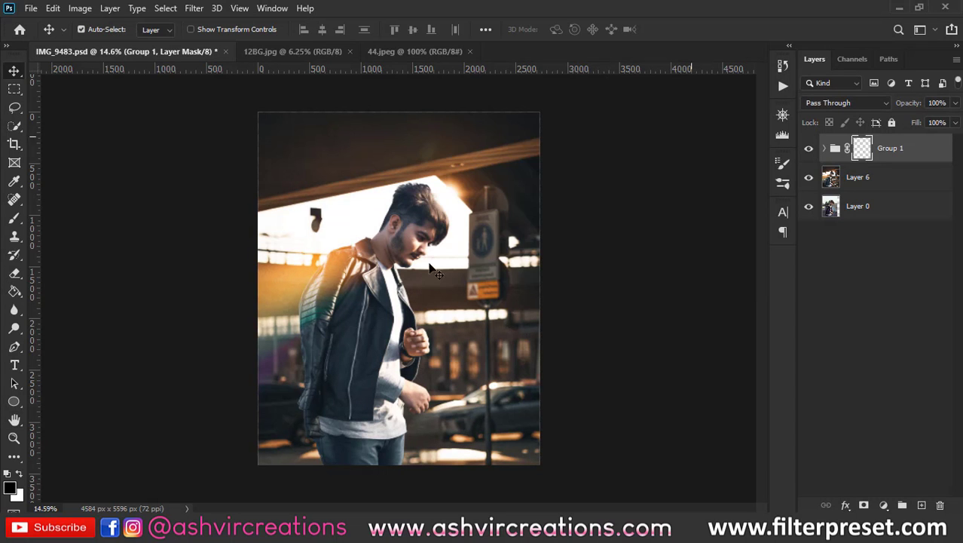
Step: Compare the image with the dodge-and-burn group off and on, examining the man's face and jacket close up
scroll(386, 289, up, 6)
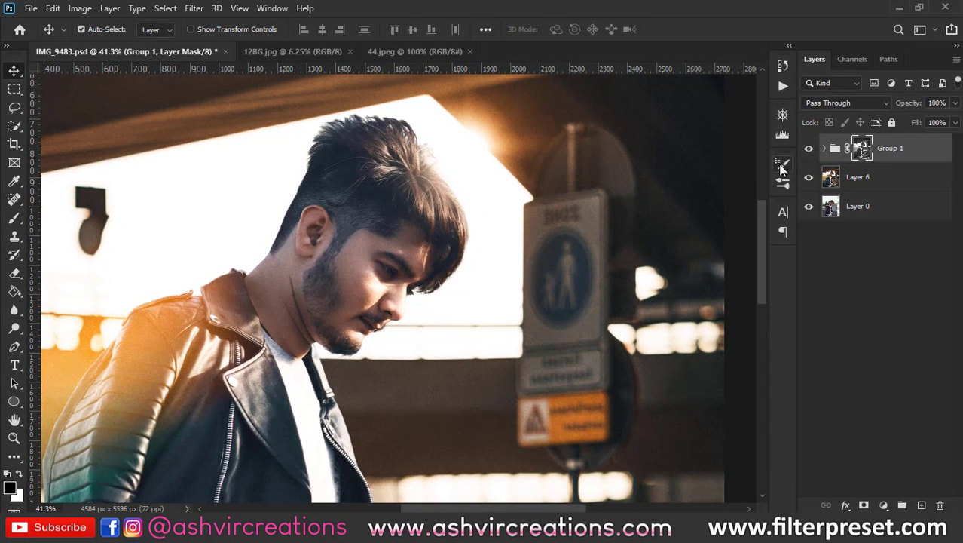
click(808, 149)
click(808, 150)
click(808, 149)
click(808, 149)
click(808, 149)
click(808, 150)
scroll(390, 280, up, 5)
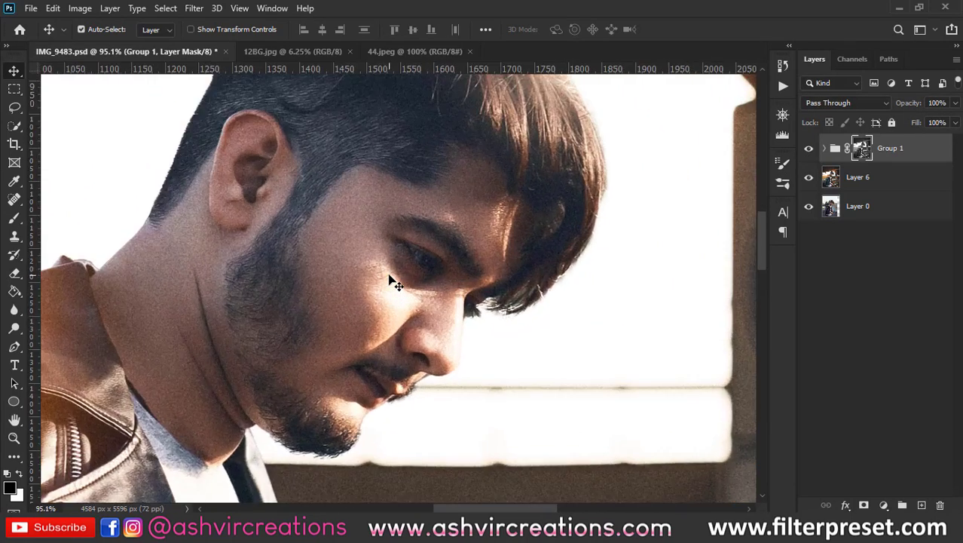
scroll(389, 281, down, 3)
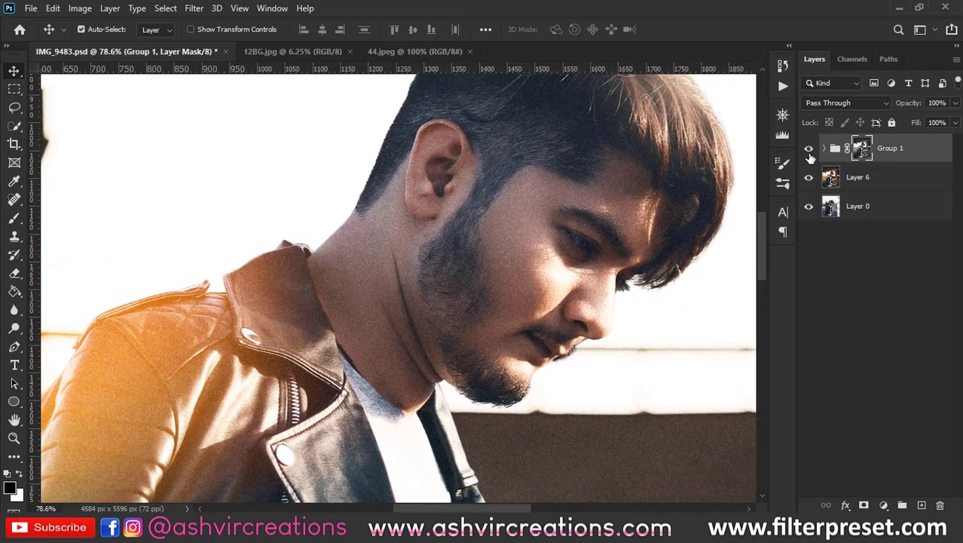
Step: Compare the image with Group 1 hidden and shown, first at the man's face and then across the whole frame
click(809, 152)
click(809, 153)
click(809, 153)
click(810, 153)
scroll(601, 184, down, 8)
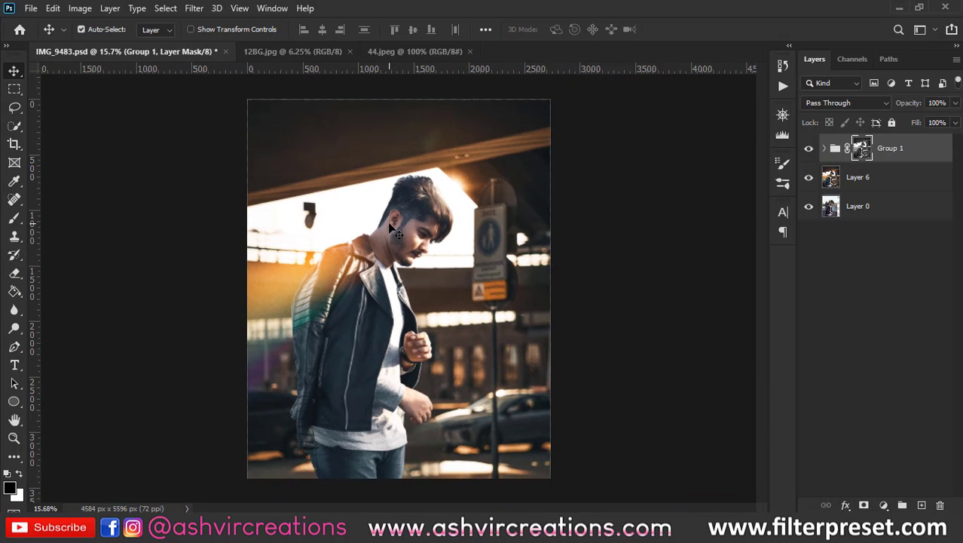
scroll(388, 222, up, 1)
click(809, 148)
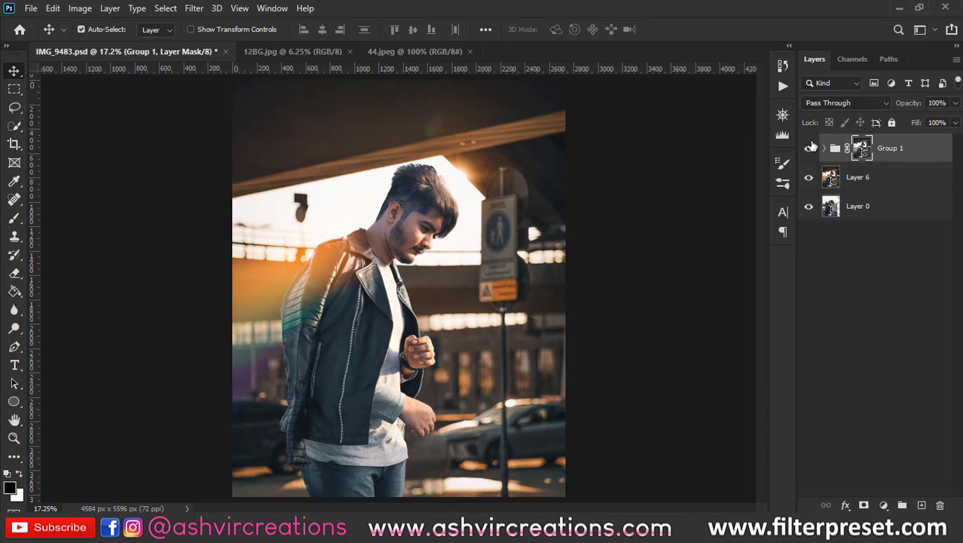
click(810, 147)
click(810, 148)
click(810, 148)
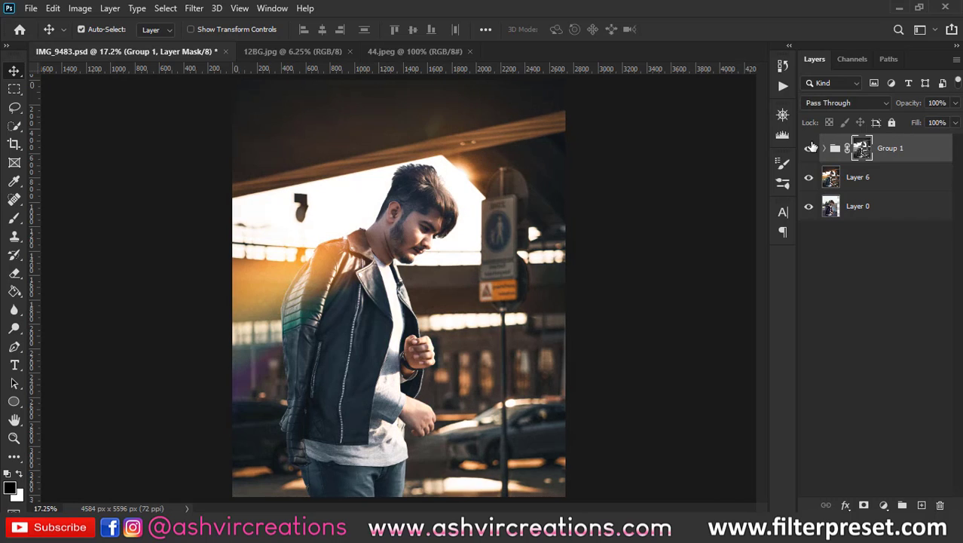
Step: Select Group 1 together with Layer 6
shift+click(861, 180)
right_click(861, 181)
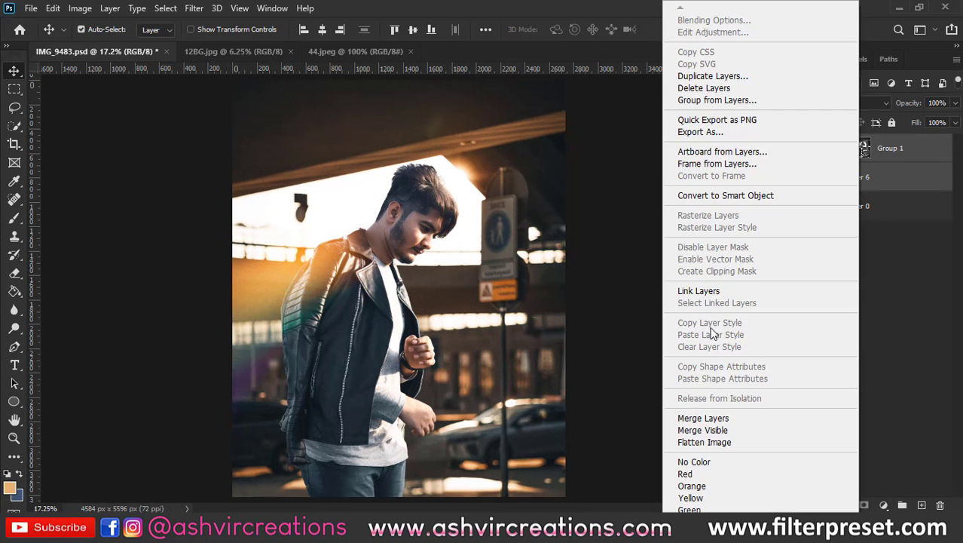
click(594, 294)
scroll(524, 258, down, 4)
scroll(521, 258, up, 3)
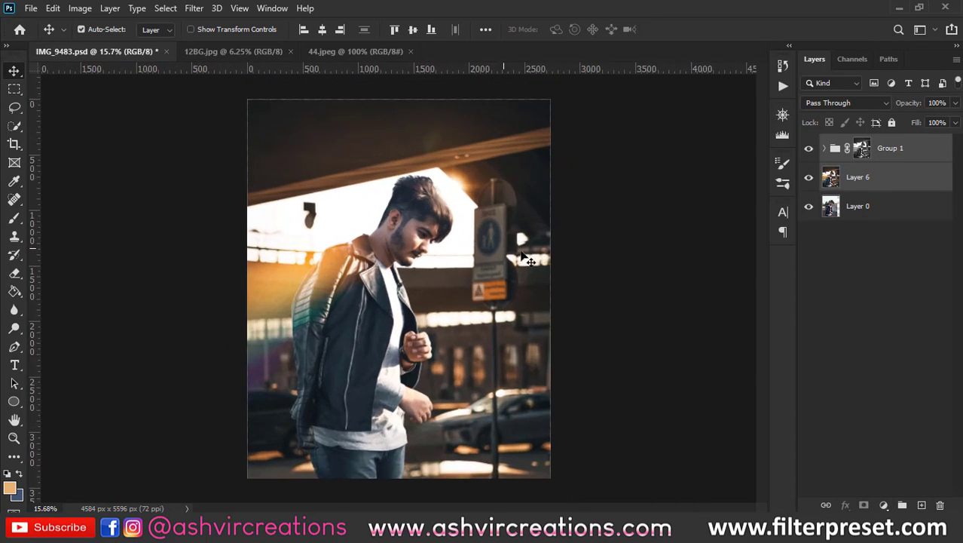
Step: Check the dodge-and-burn effect by hiding and showing Group 1, examining the full frame and the man's jacket and hands up close
click(808, 150)
click(807, 150)
click(807, 150)
click(807, 150)
click(808, 150)
scroll(398, 386, up, 3)
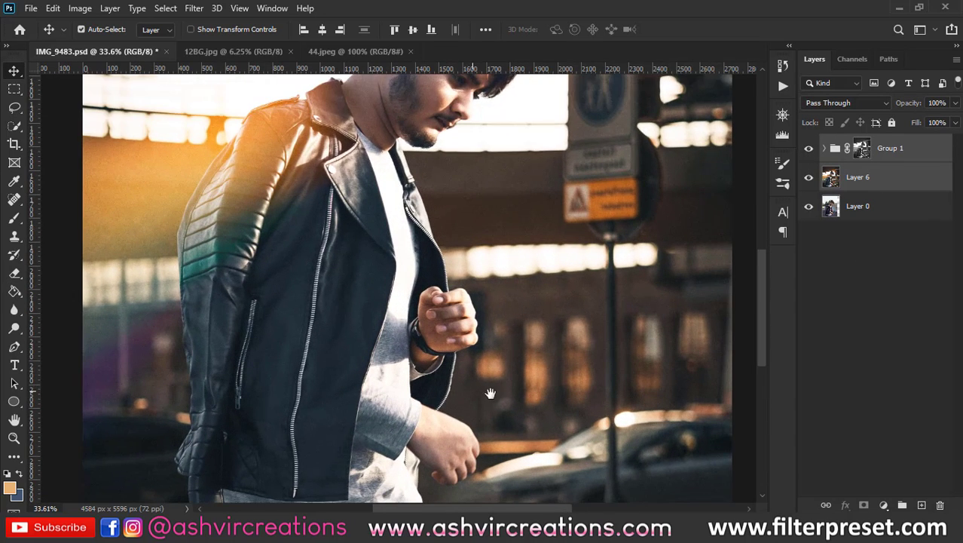
scroll(398, 386, down, 3)
click(811, 149)
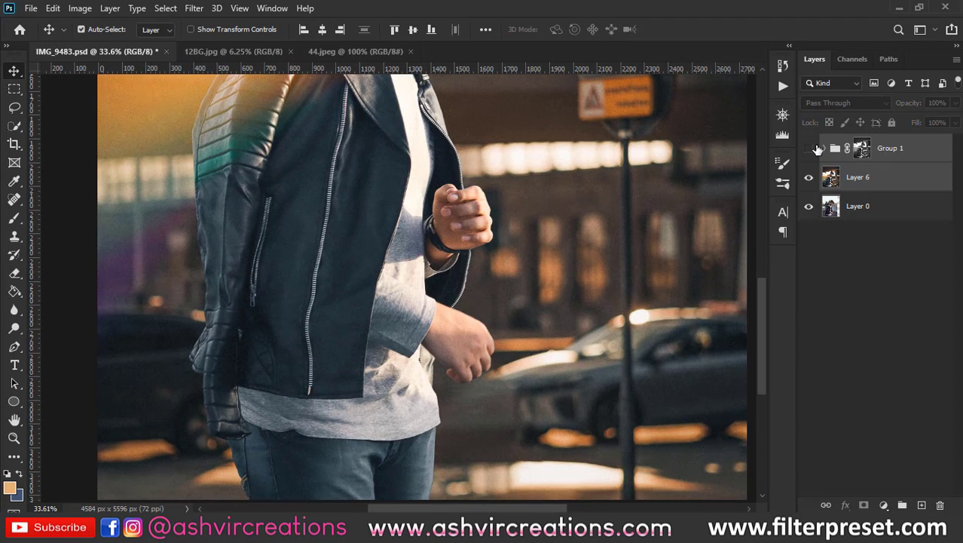
click(811, 148)
click(813, 150)
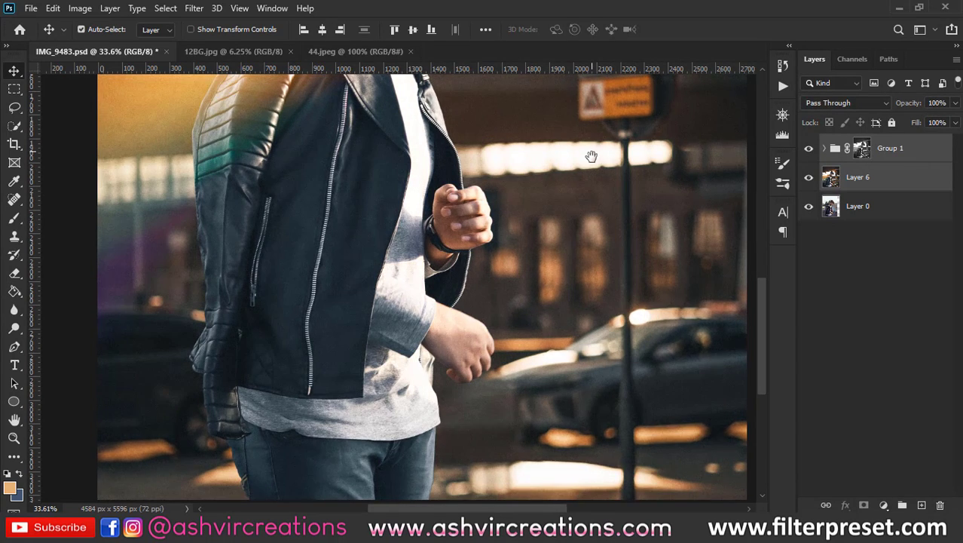
drag(590, 157, 622, 406)
Step: Merge the selected Group 1 and Layer 6 into a single layer
right_click(849, 198)
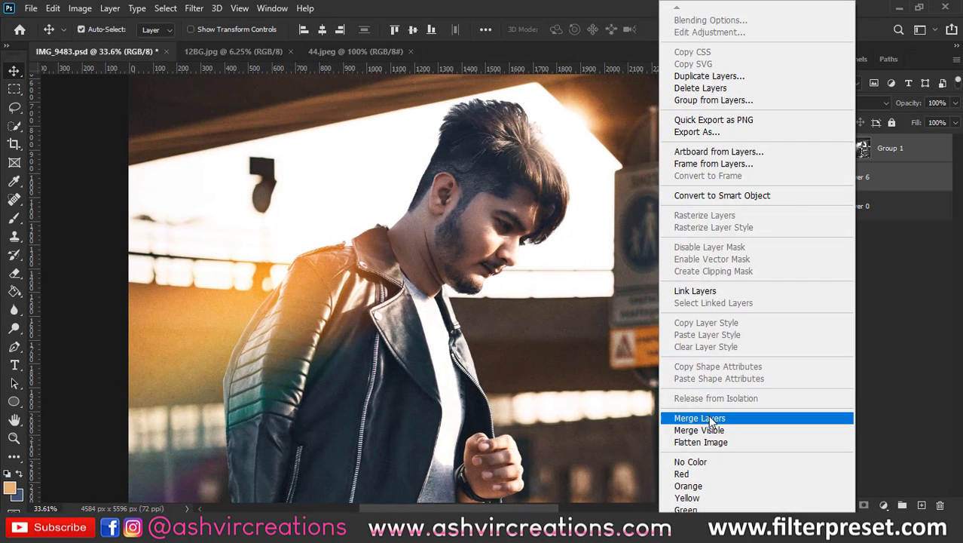
click(708, 417)
scroll(573, 271, down, 2)
scroll(542, 257, down, 2)
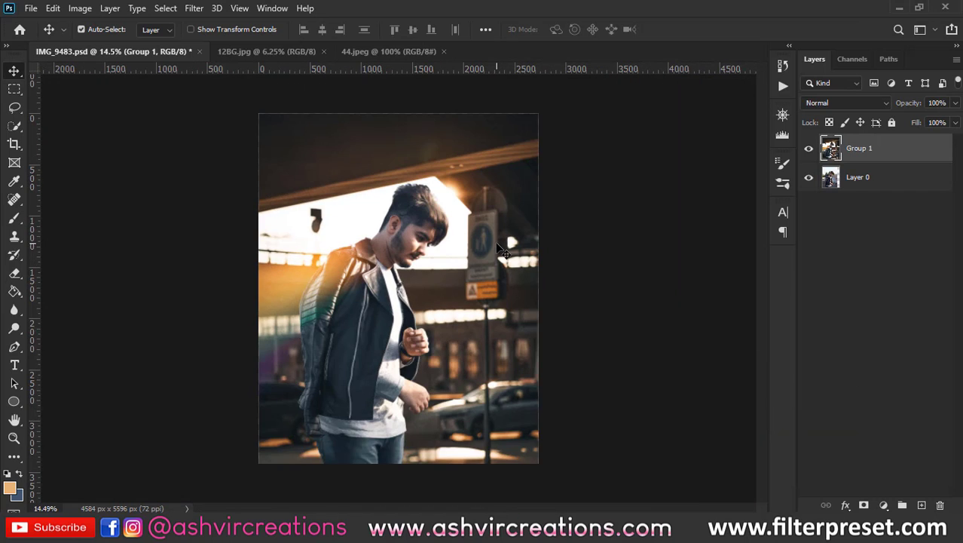
Step: Start the Camera Raw Filter on the merged layer and set Contrast to +6 and Shadows to -13
key(c)
key(v)
click(193, 8)
click(215, 95)
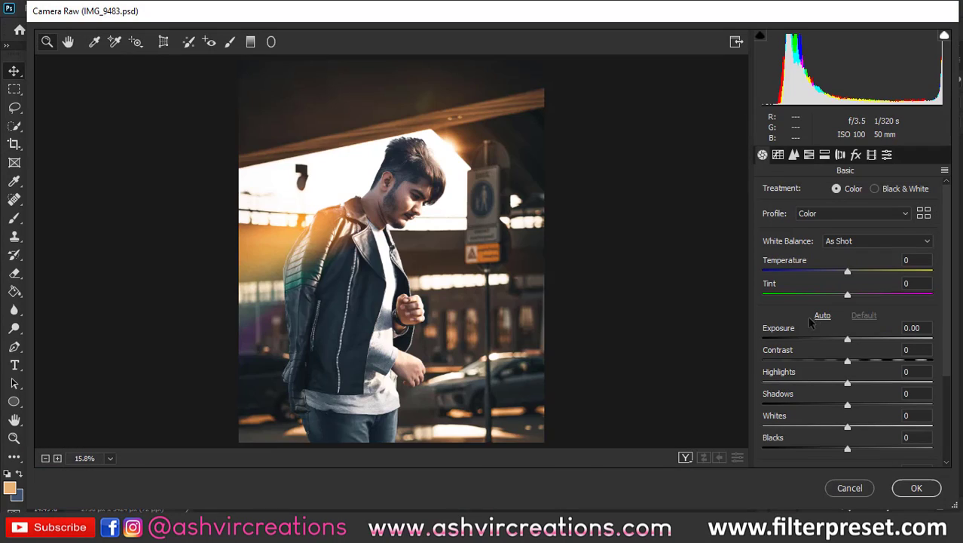
drag(875, 362, 853, 364)
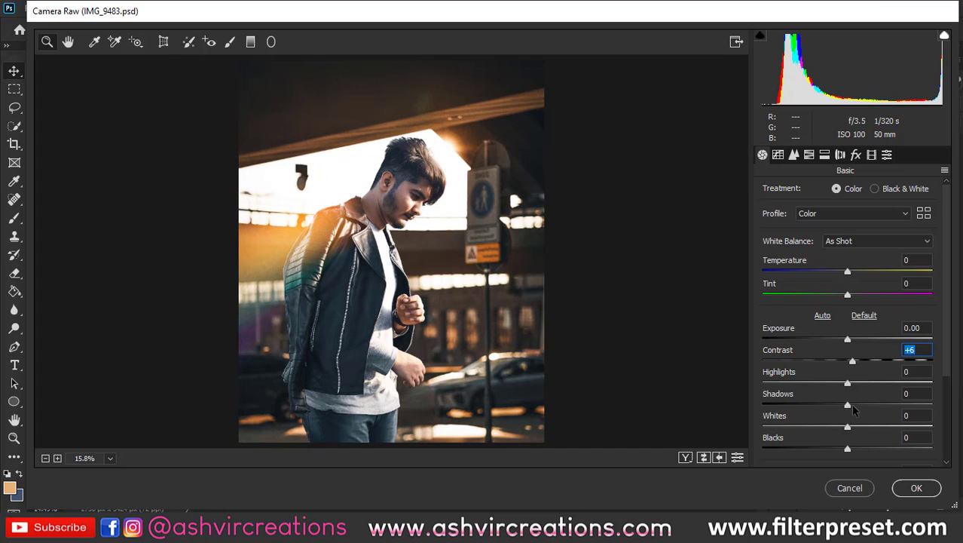
mouse_move(852, 408)
mouse_down()
mouse_move(873, 407)
mouse_move(817, 407)
mouse_move(836, 407)
mouse_up()
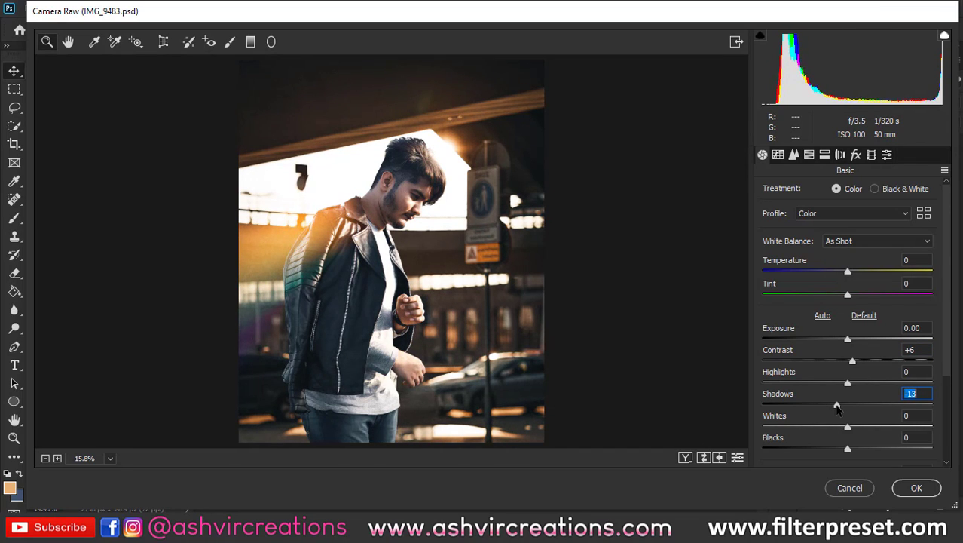
Step: Refine the basic tones while checking the face, setting Contrast to +9, Shadows to +8 and Blacks to +8
scroll(419, 280, up, 5)
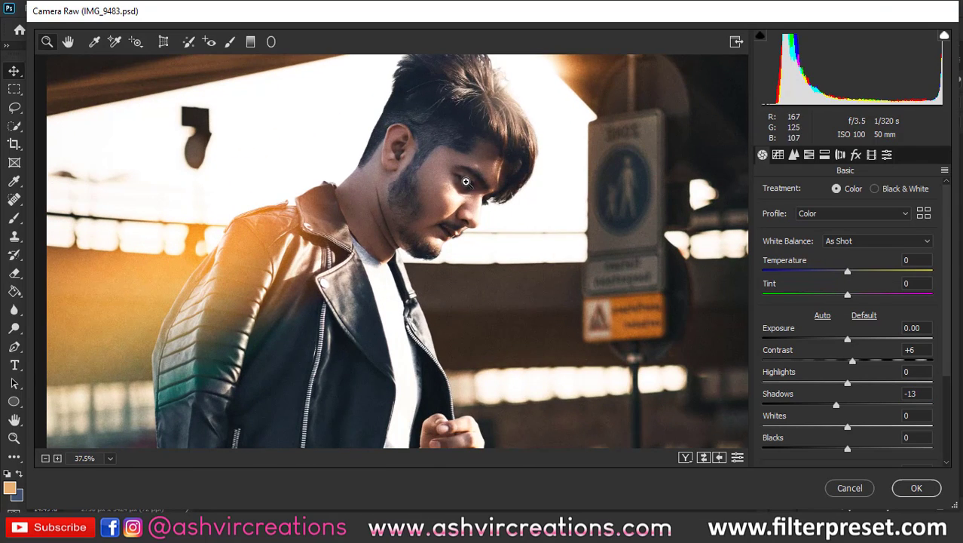
scroll(490, 249, up, 4)
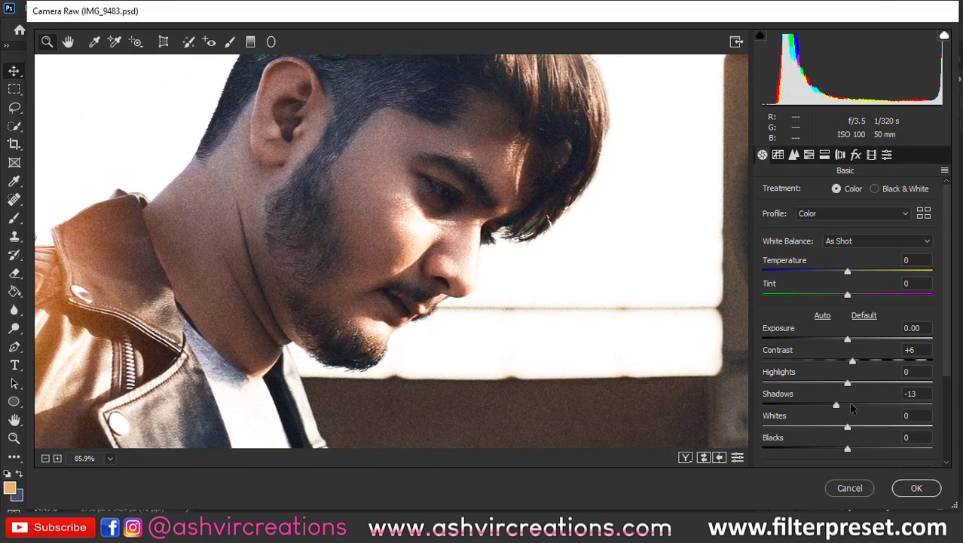
click(853, 405)
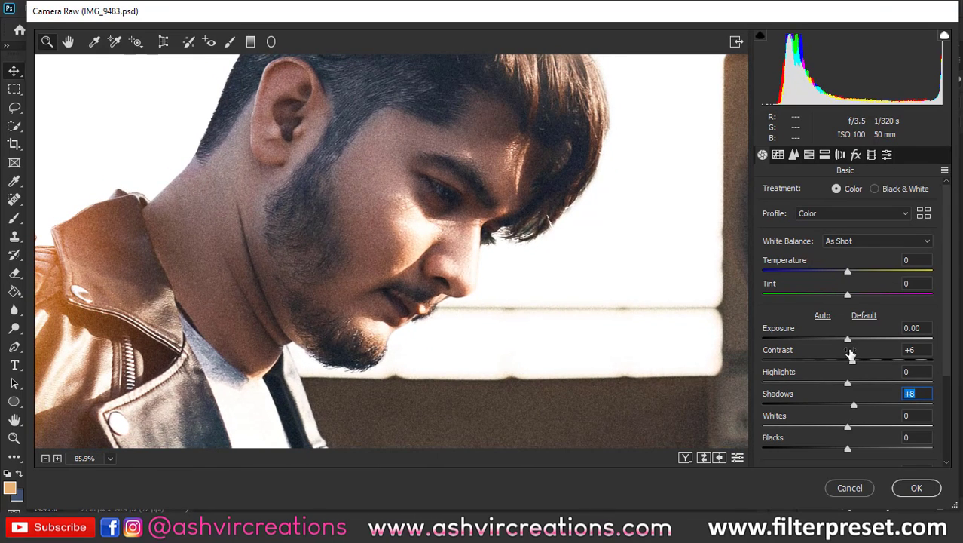
mouse_move(854, 362)
mouse_down()
mouse_move(867, 364)
mouse_move(846, 364)
mouse_move(856, 363)
mouse_up()
click(855, 449)
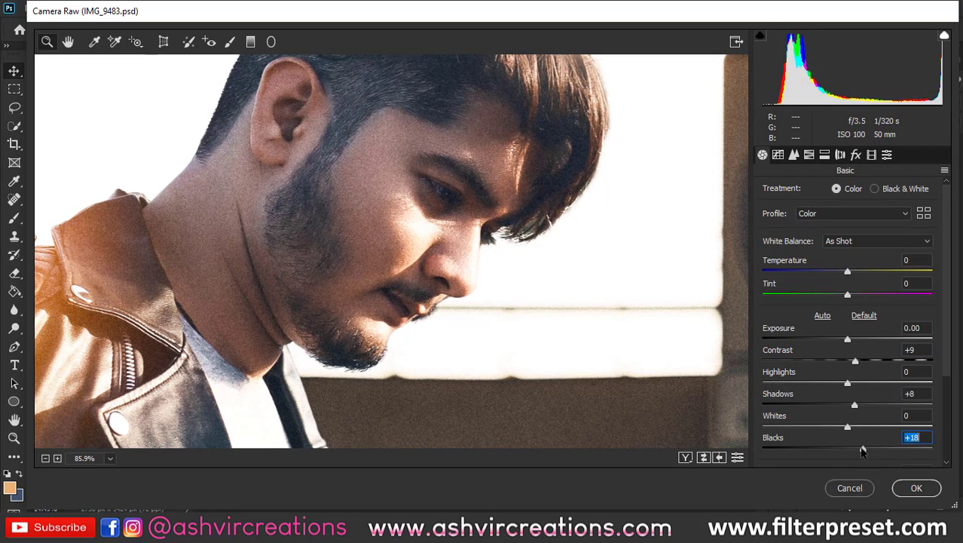
key(ctrl+0)
scroll(449, 328, down, 3)
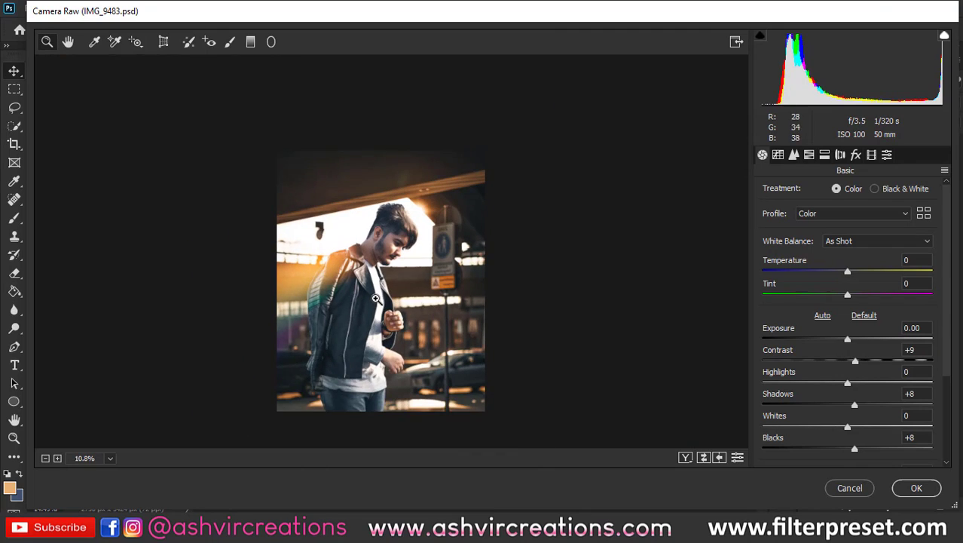
scroll(455, 314, up, 1)
Step: Add a post-crop vignette with Highlight Priority style, Amount +2, Midpoint 43, Roundness -45 and Feather 59
click(855, 155)
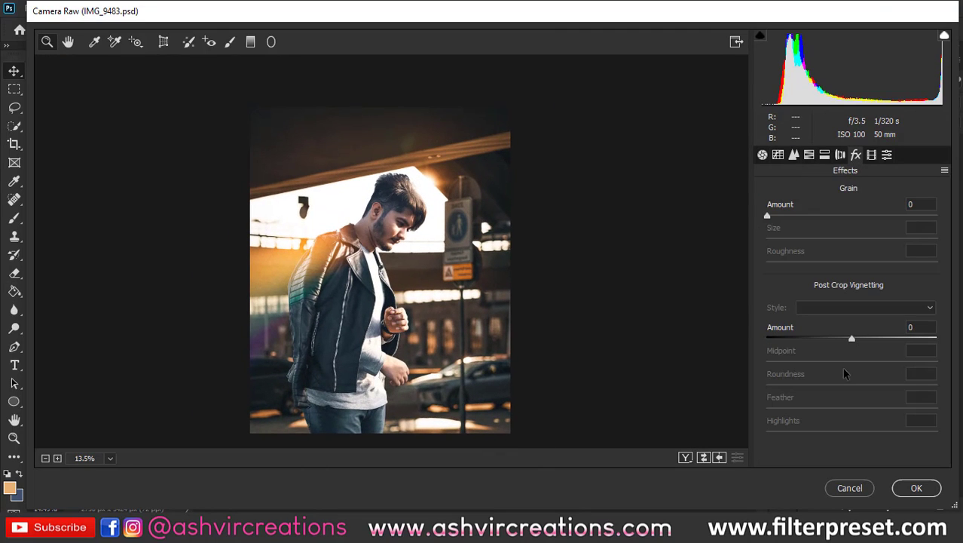
drag(847, 339, 867, 410)
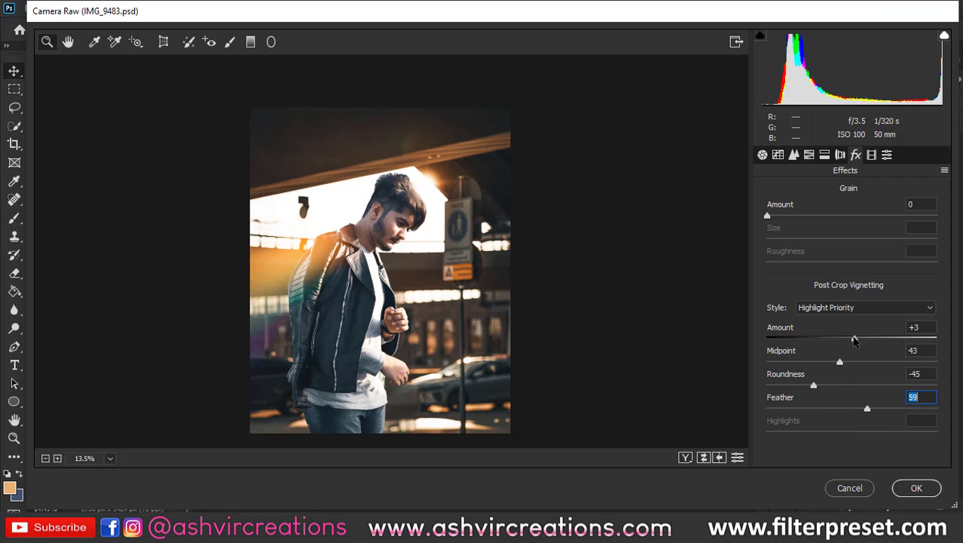
drag(854, 341, 853, 341)
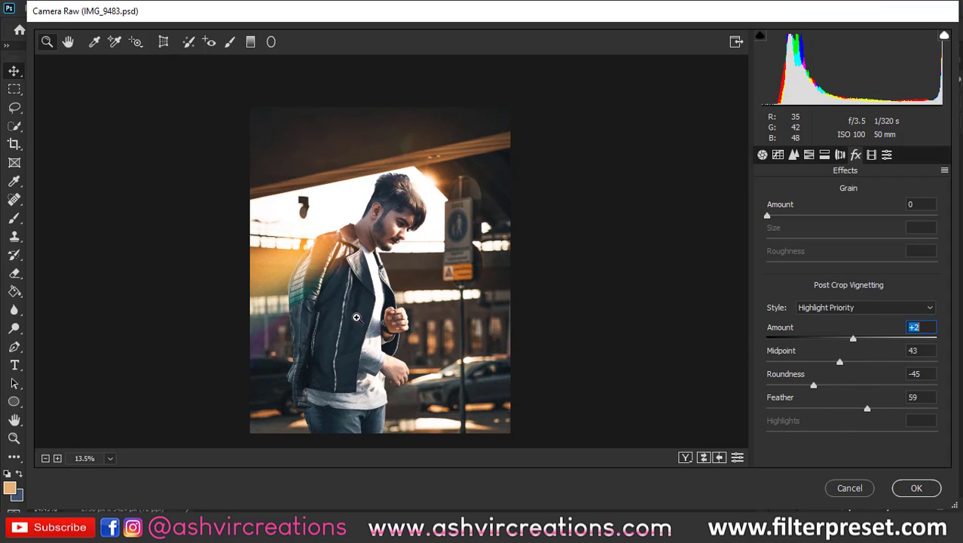
Step: Adjust the saturation of the magentas and purples in the HSL adjustments and apply the Camera Raw edits
click(809, 154)
click(820, 192)
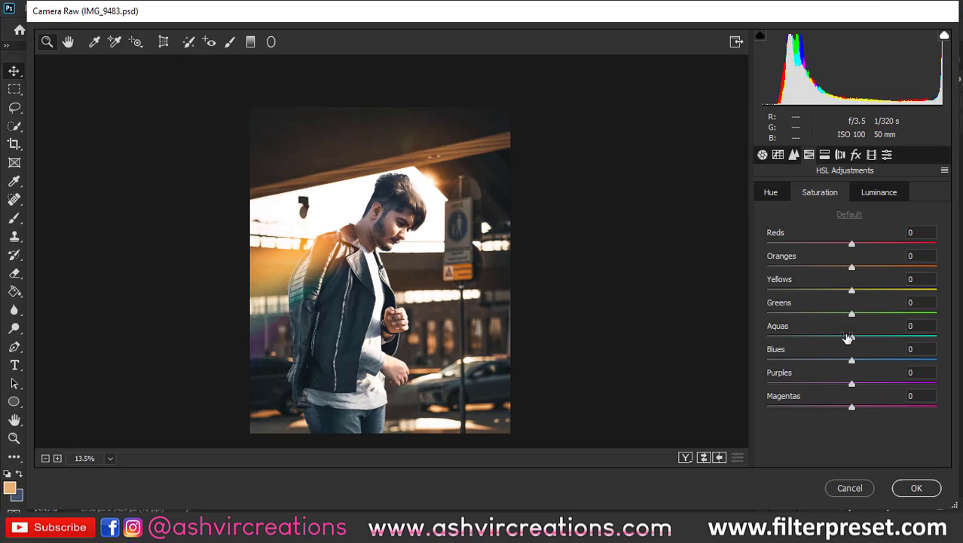
drag(851, 408, 863, 391)
double_click(863, 389)
click(927, 489)
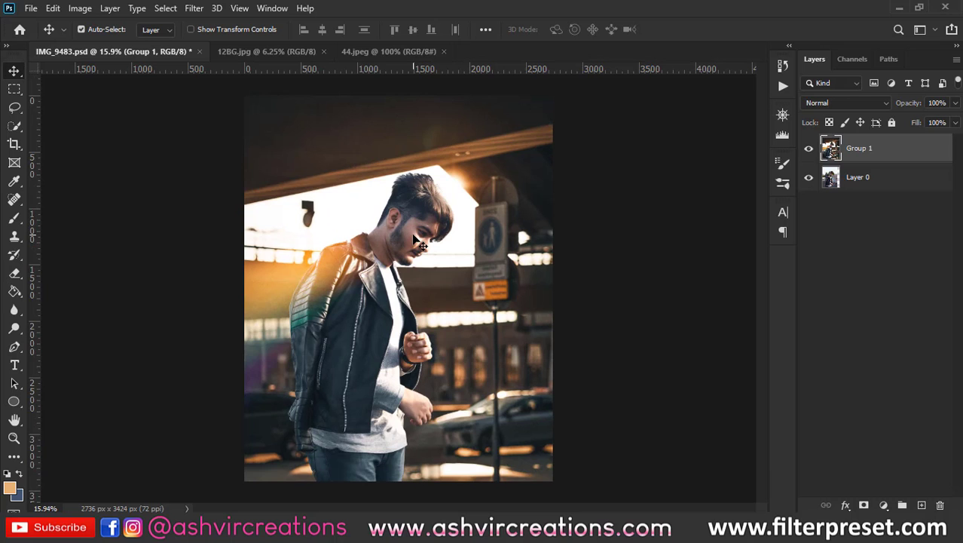
Step: Review the final grade up close and in full, comparing the image with the merged layer hidden and shown
scroll(413, 236, up, 7)
scroll(413, 239, down, 6)
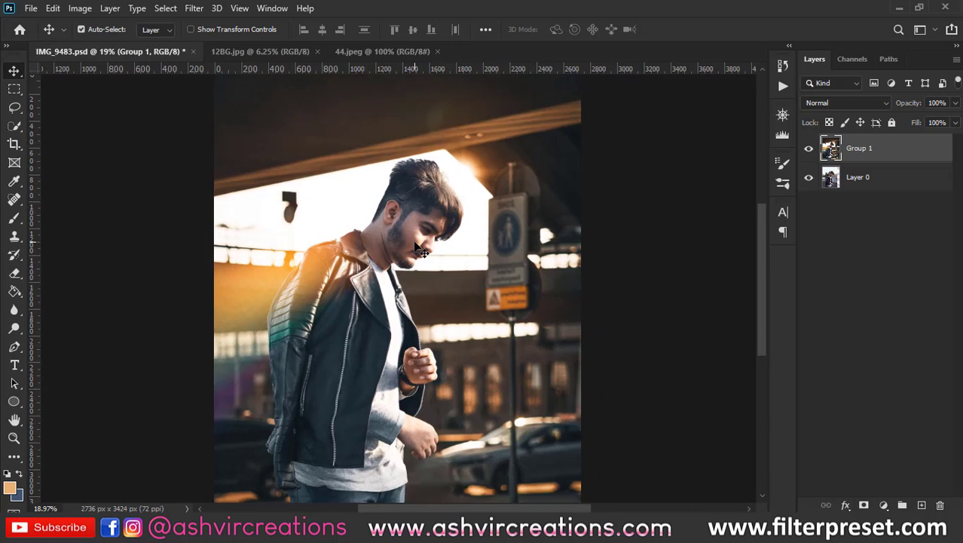
scroll(418, 249, down, 3)
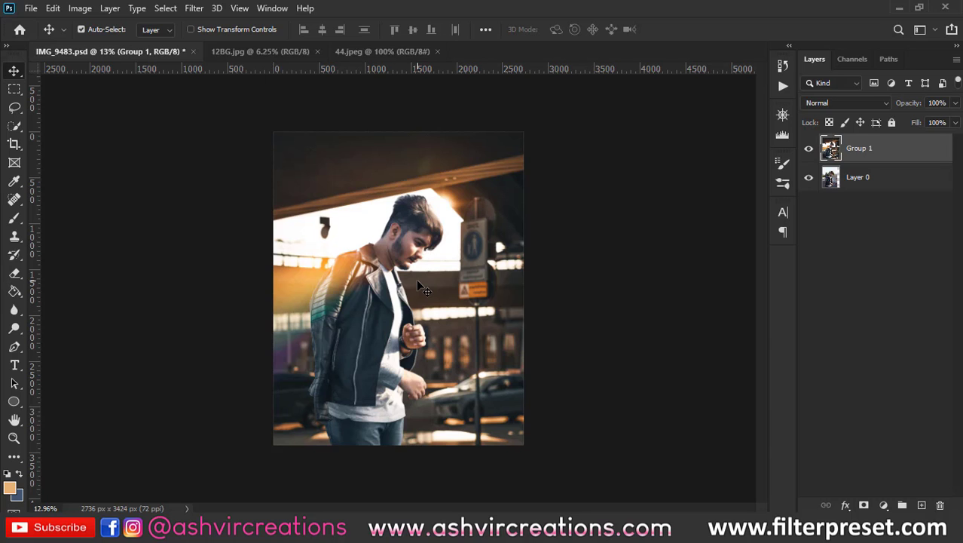
scroll(417, 281, up, 1)
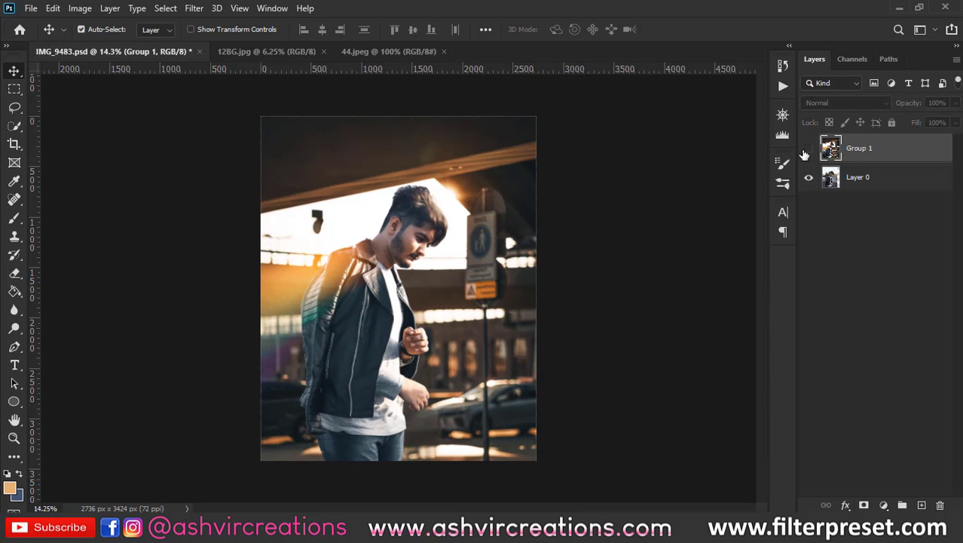
click(807, 149)
click(807, 149)
scroll(449, 258, up, 4)
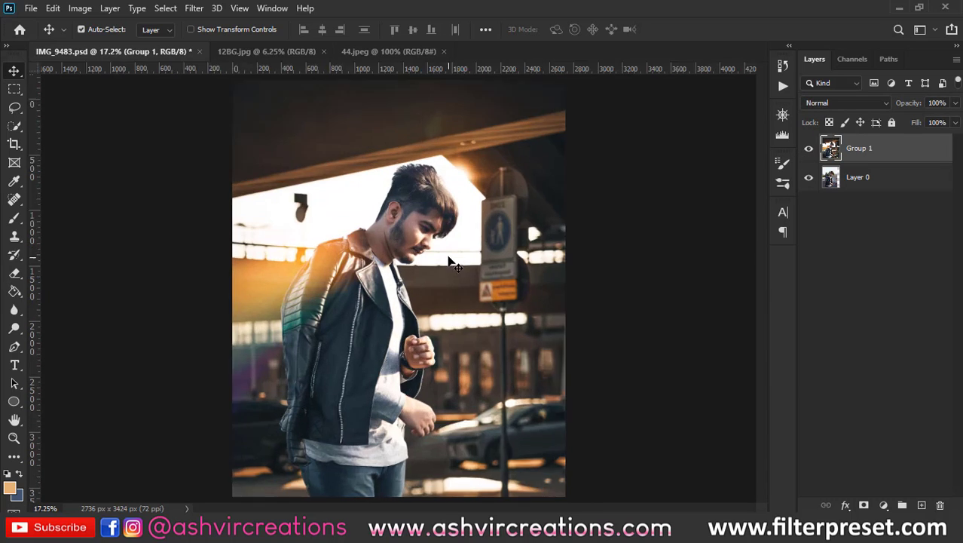
scroll(448, 260, down, 3)
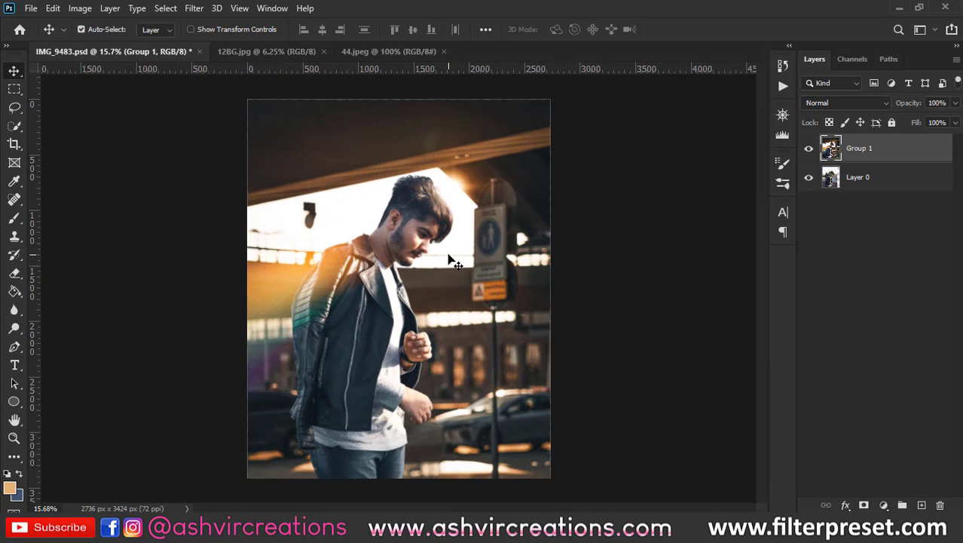
scroll(450, 257, down, 1)
scroll(610, 275, up, 1)
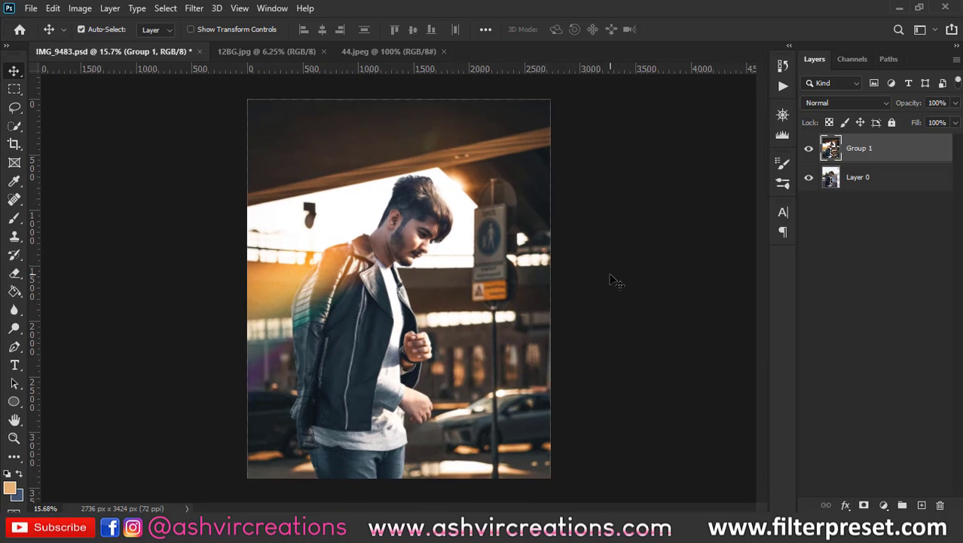